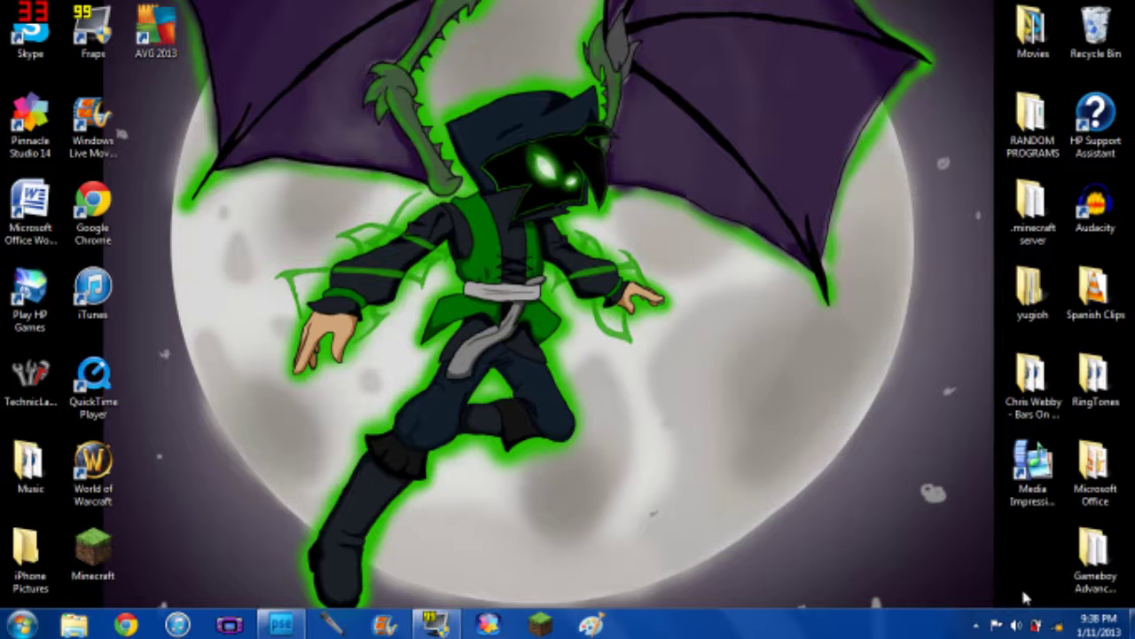
click(1059, 625)
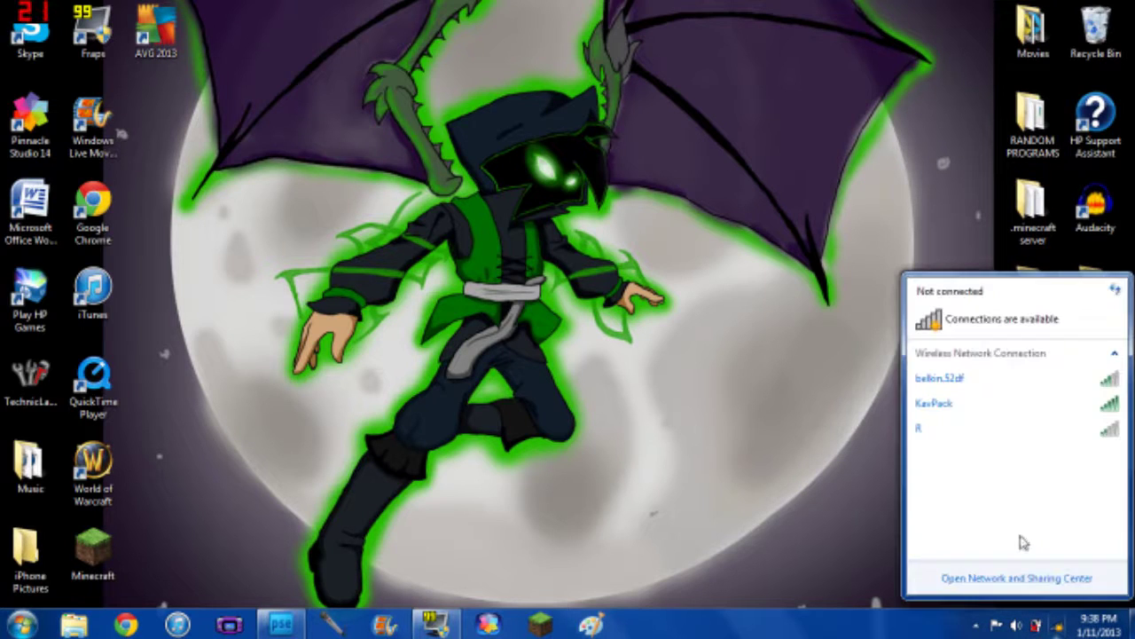
click(842, 418)
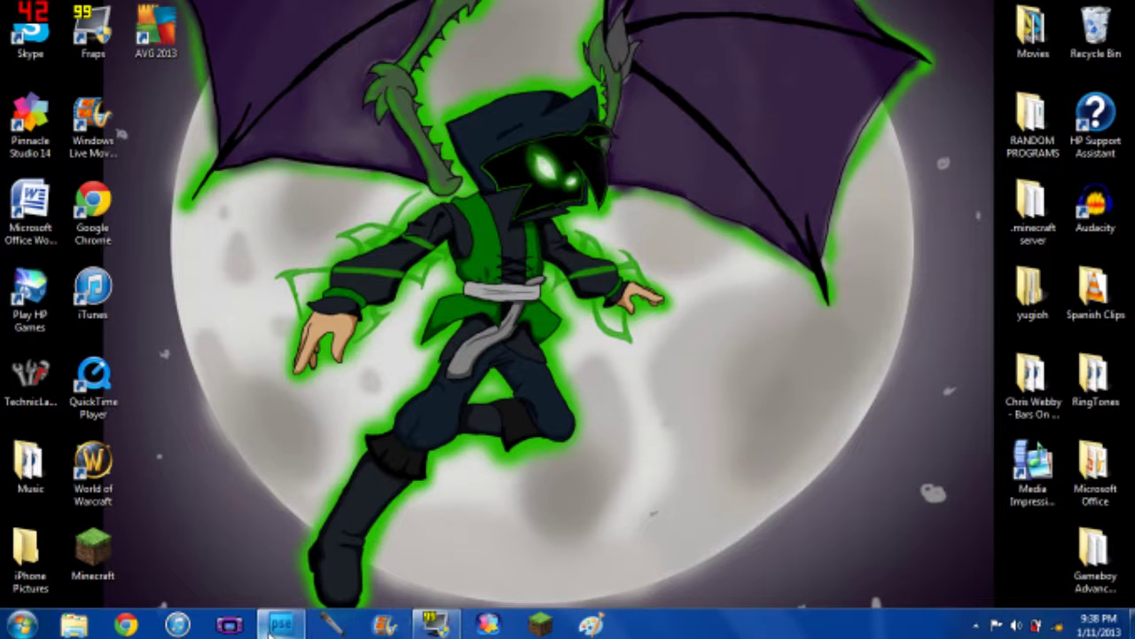
Step: Switch to Adobe Photoshop Elements 9 and create a new blank document
mouse_move(271, 629)
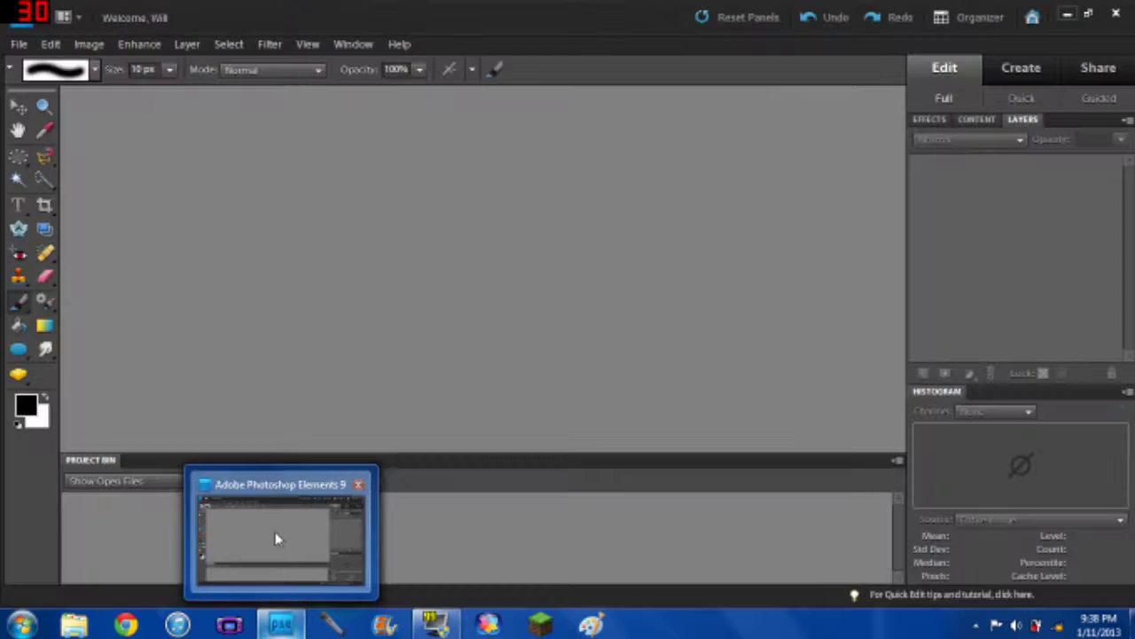
click(276, 535)
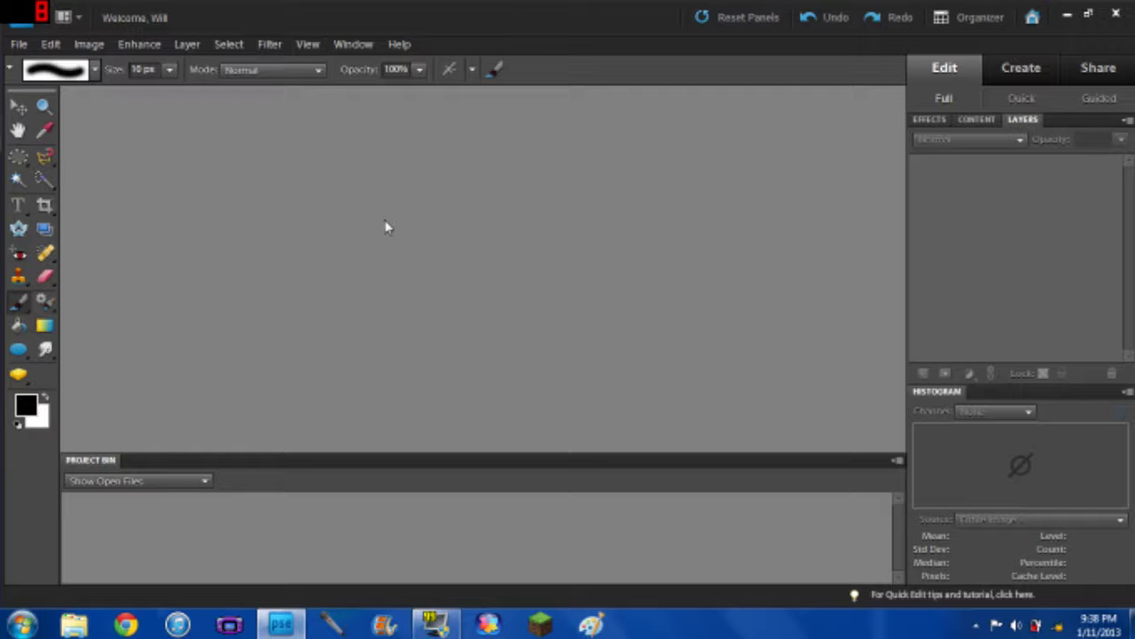
key(ctrl+n)
key(Escape)
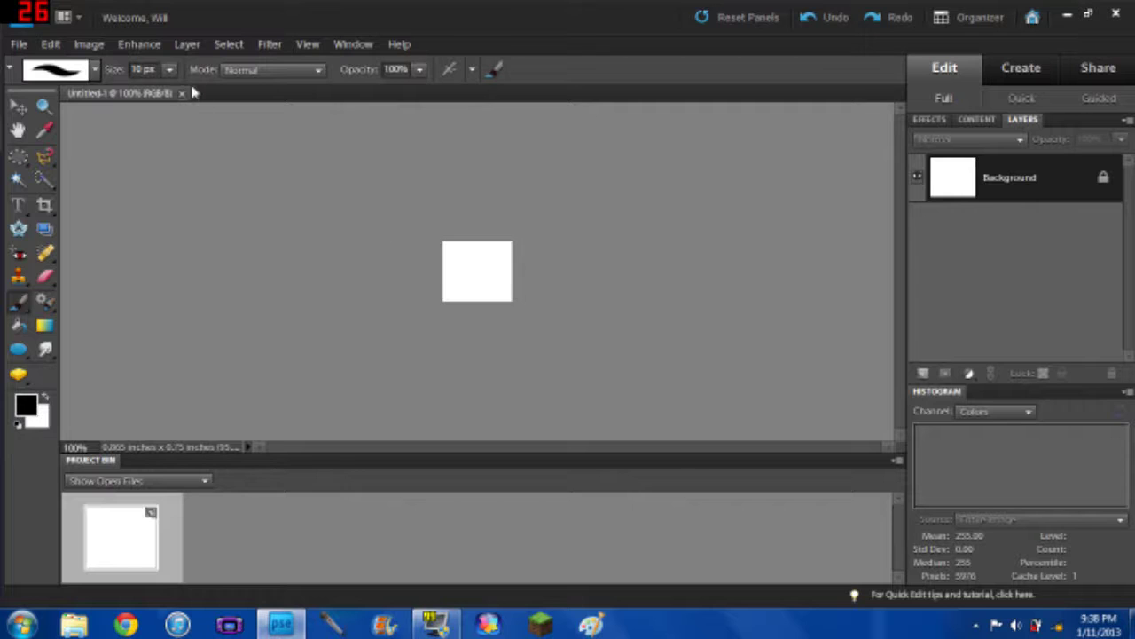
Step: Resize the canvas to 12 inches wide and 14 inches high, and fit it in view
click(88, 45)
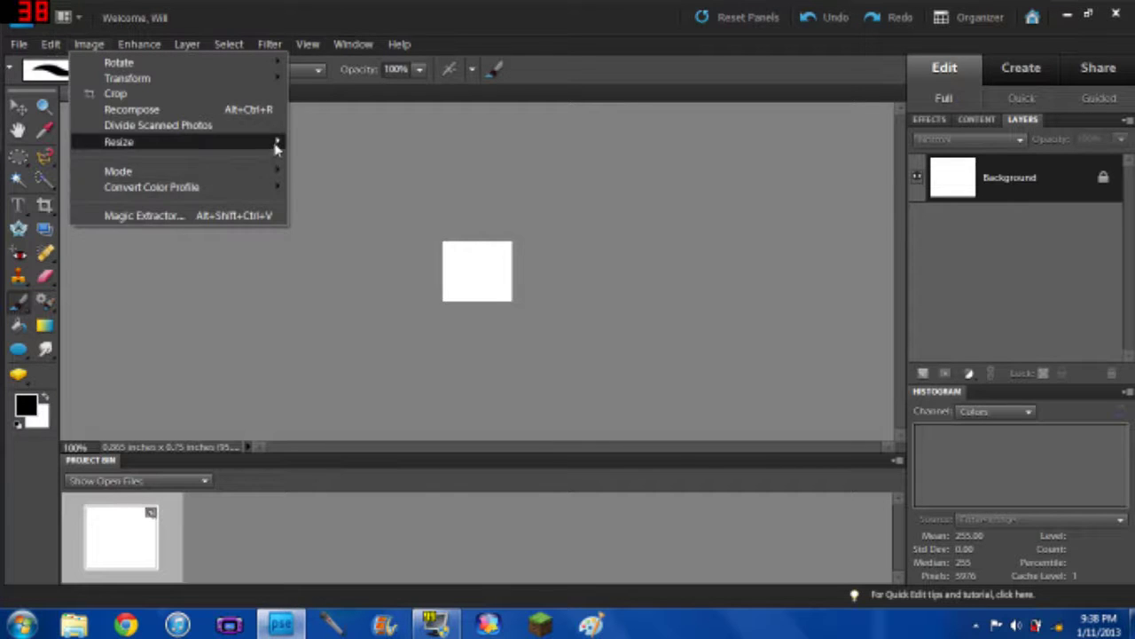
mouse_move(274, 142)
click(316, 157)
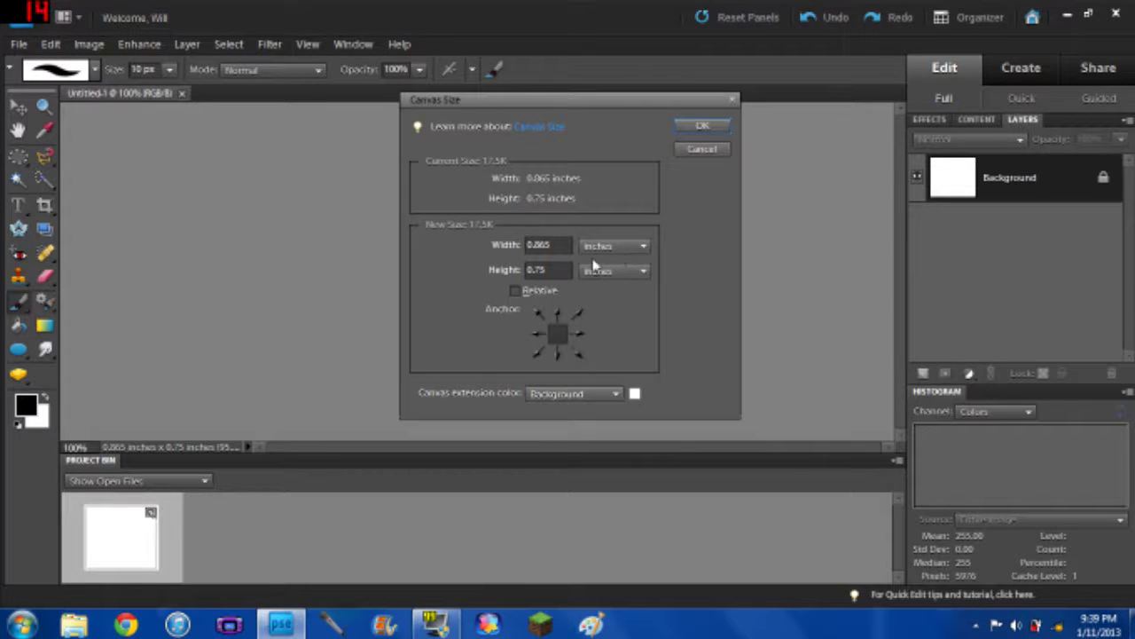
double_click(538, 245)
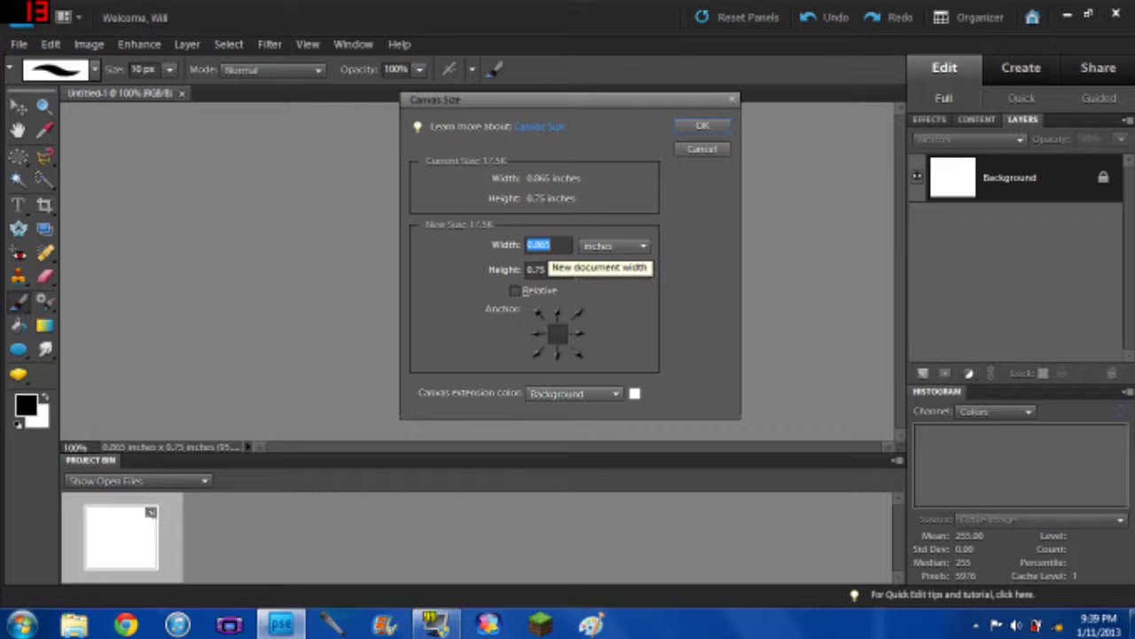
text(12)
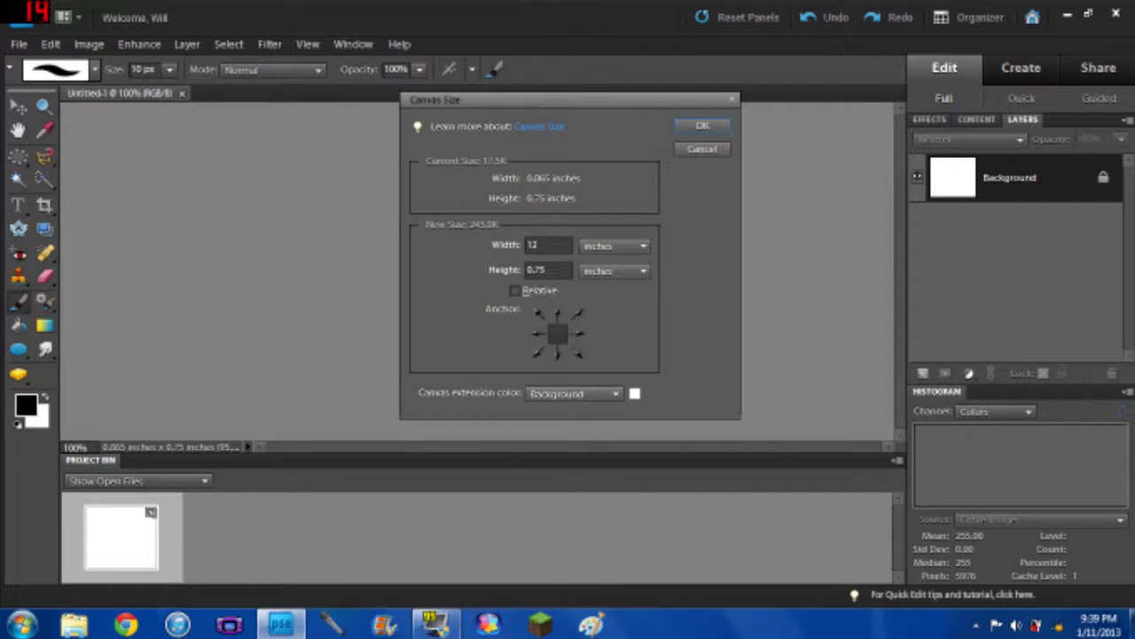
key(Tab)
text(14)
click(704, 129)
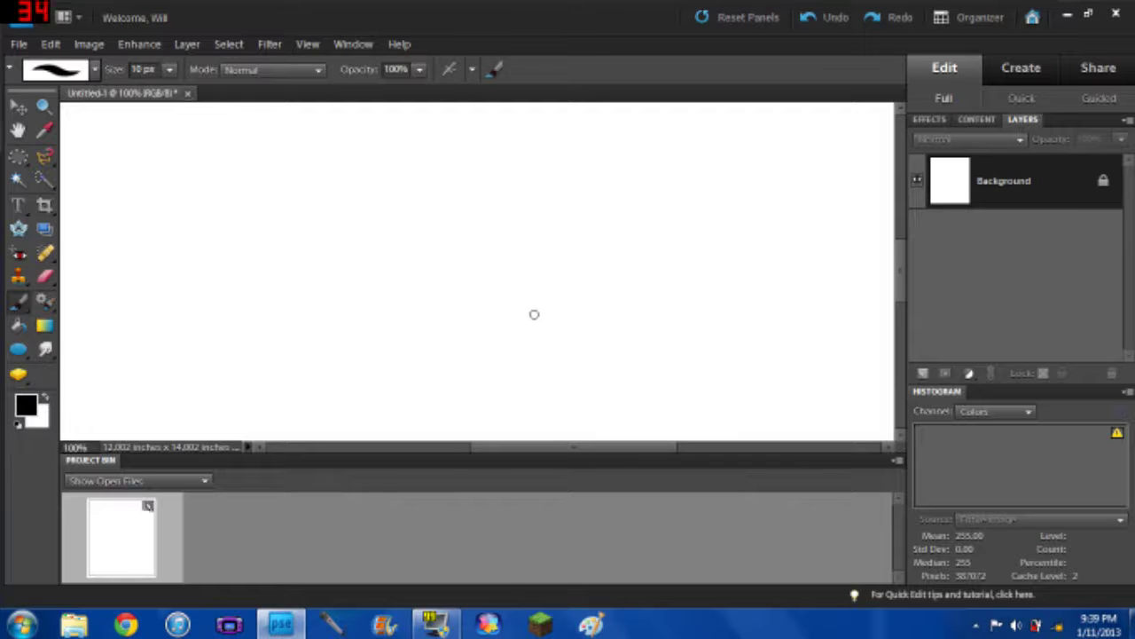
key(ctrl+0)
scroll(537, 298, down, 3)
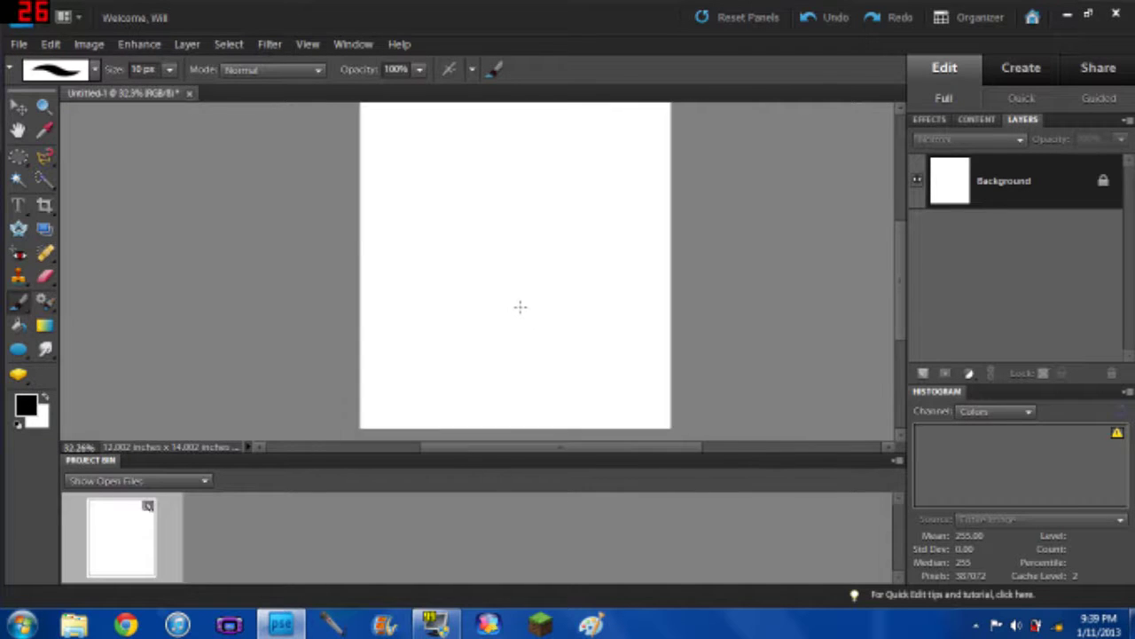
scroll(479, 236, up, 1)
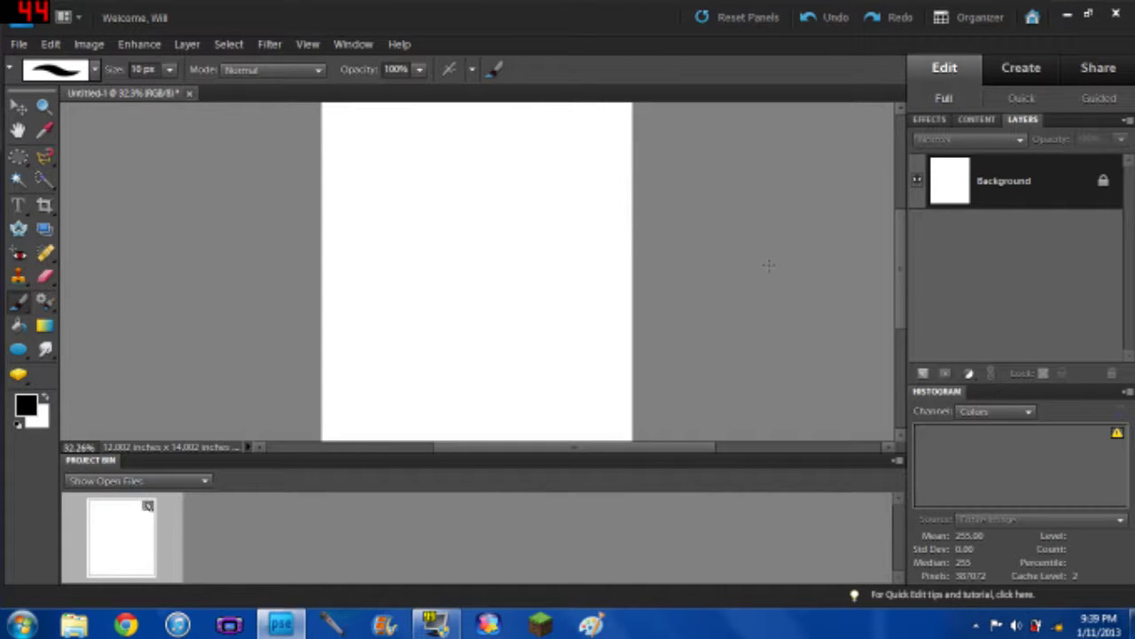
Step: Convert the Background into a regular layer with the default name and add a new empty layer above it
right_click(1045, 186)
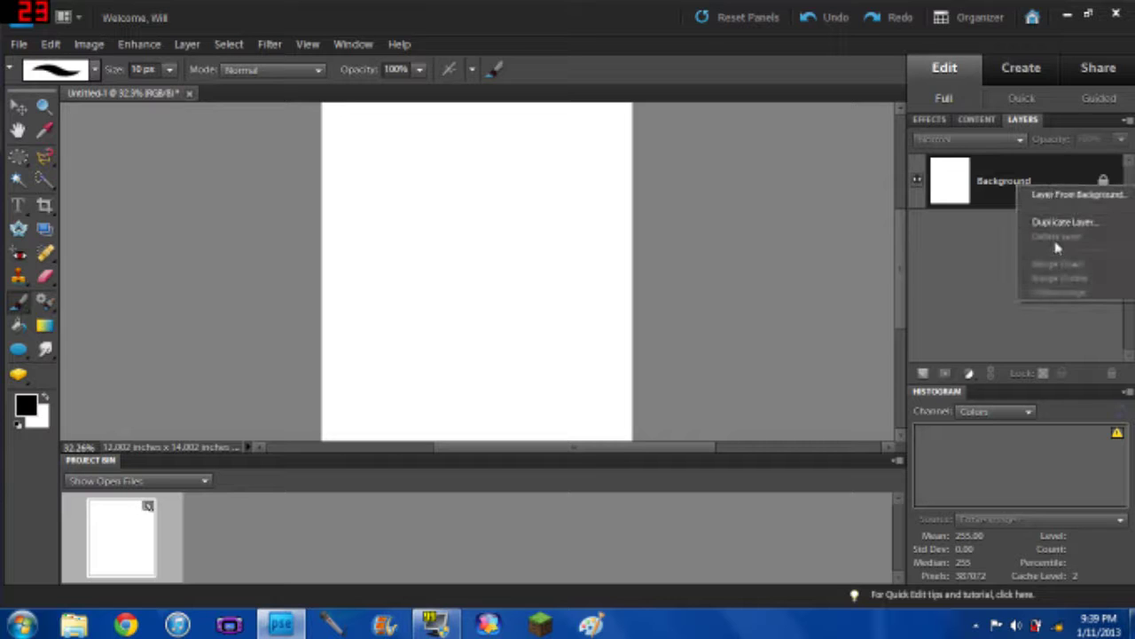
click(1067, 196)
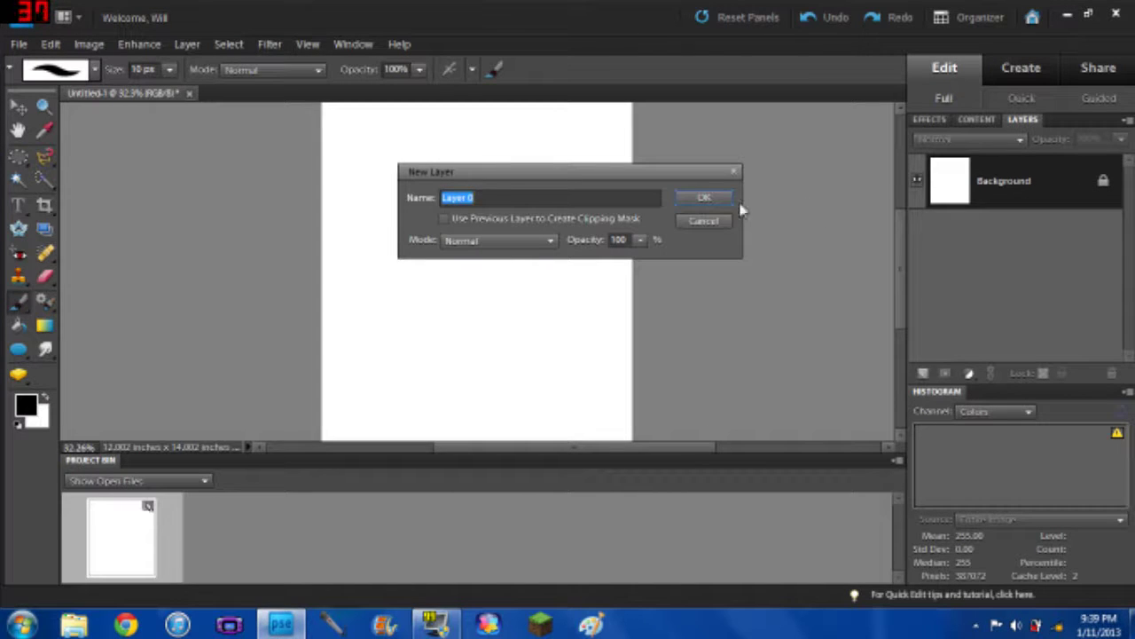
click(703, 198)
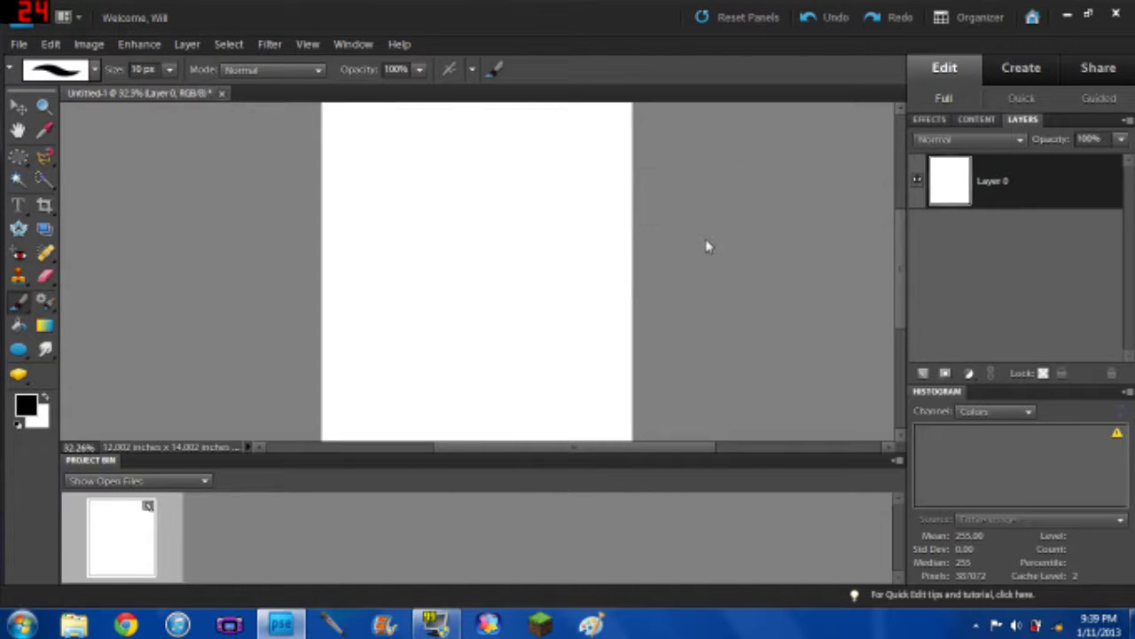
key(ctrl+shift+n)
key(Return)
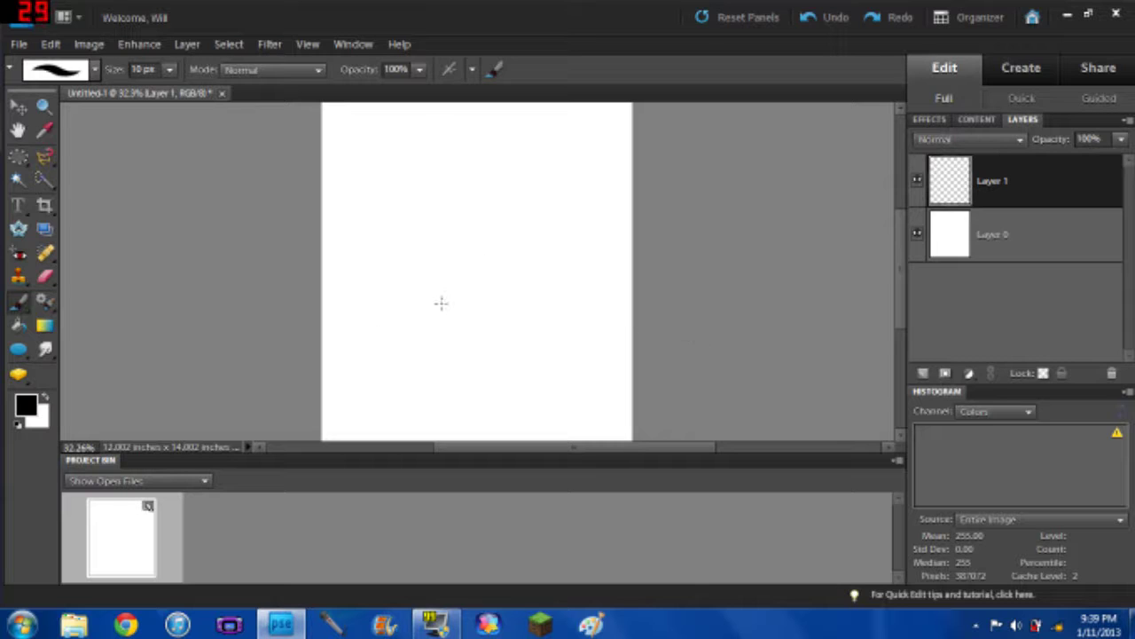
Step: Sketch a rough head circle in the upper part of the page with a curved vertical guide line inside, using the 10 px black brush
key(bracketright)
key(bracketright)
key(bracketleft)
mouse_move(427, 186)
mouse_down()
mouse_move(480, 163)
mouse_move(467, 161)
mouse_move(497, 192)
mouse_move(487, 213)
mouse_move(492, 177)
mouse_move(487, 218)
mouse_move(486, 174)
mouse_move(484, 219)
mouse_move(492, 182)
mouse_move(465, 220)
mouse_move(481, 224)
mouse_move(439, 218)
mouse_move(461, 227)
mouse_move(465, 161)
mouse_move(451, 221)
mouse_move(445, 182)
mouse_up()
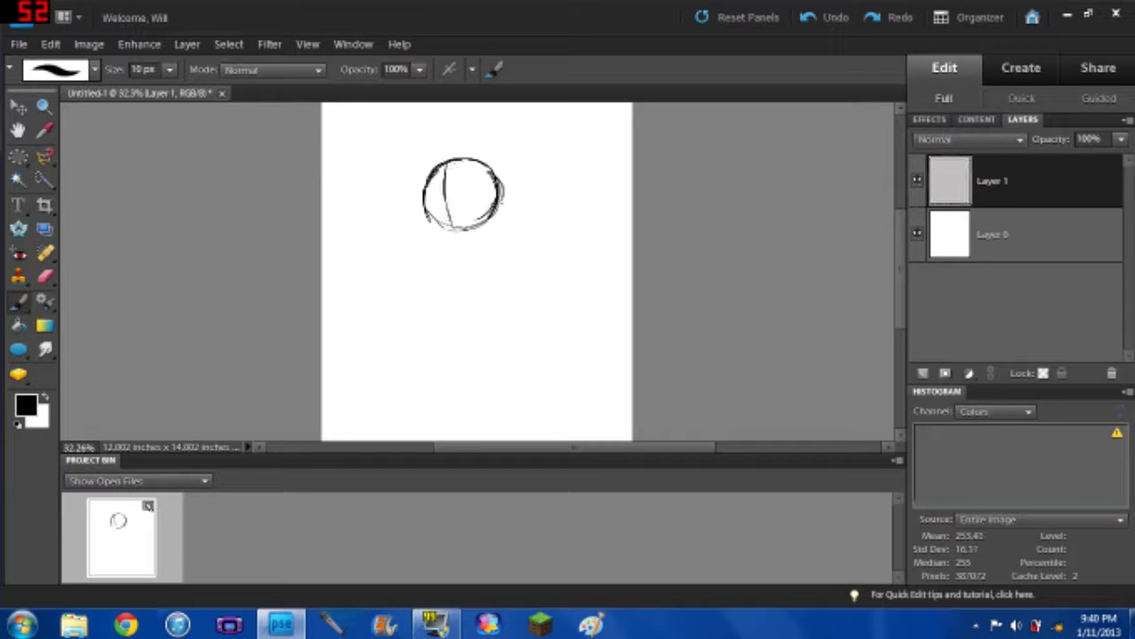
Step: Draw a slightly curved horizontal guide line across the lower part of the head circle
click(1068, 17)
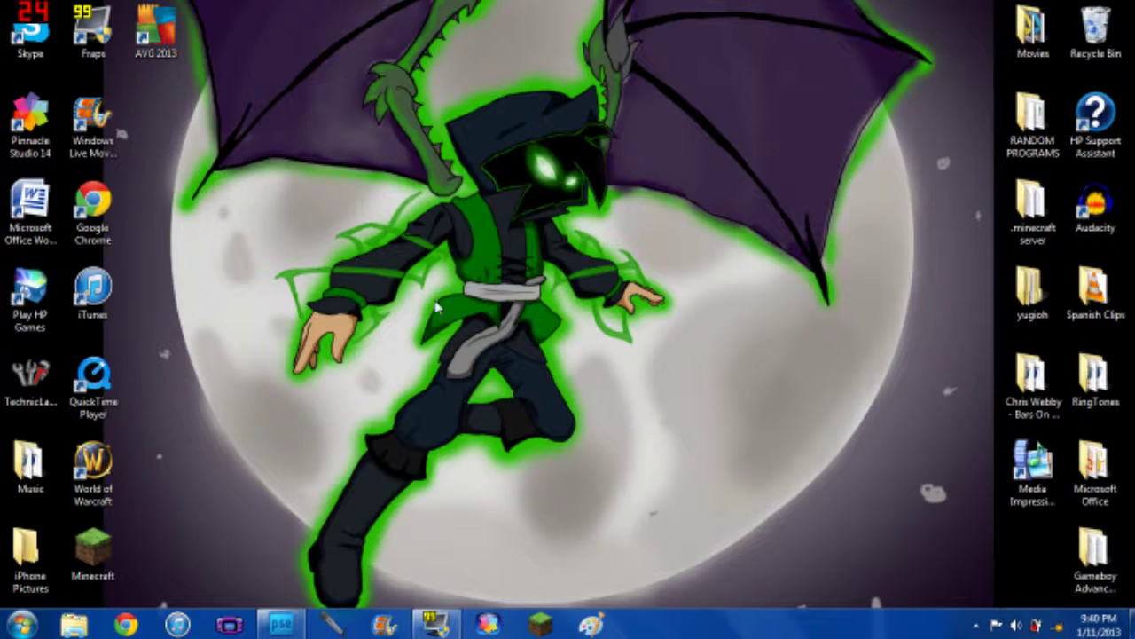
click(280, 626)
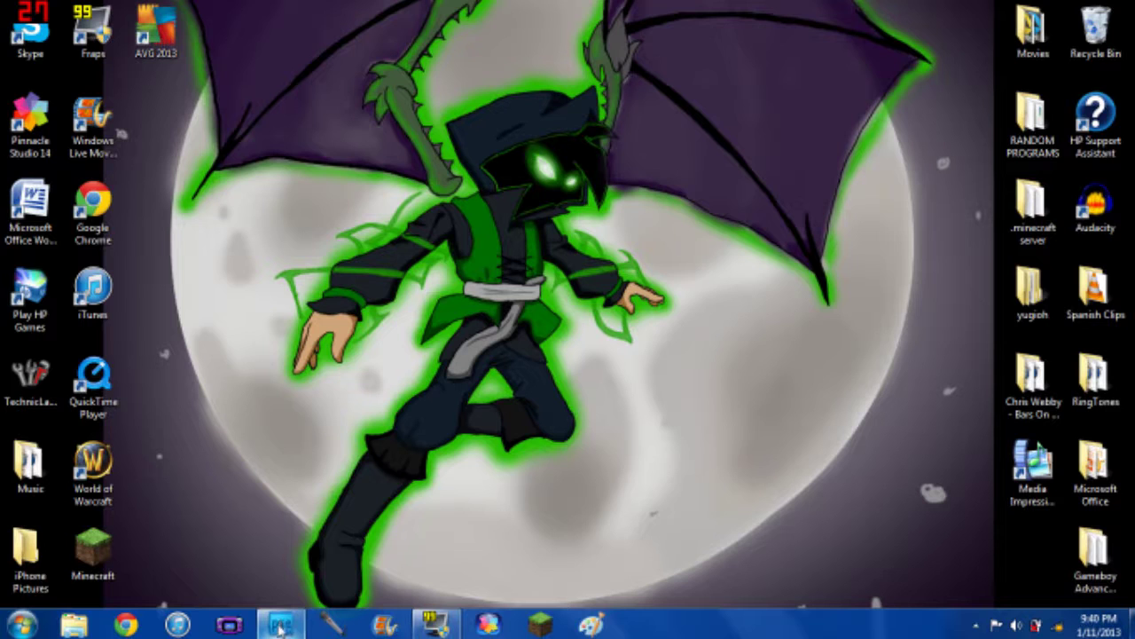
click(279, 627)
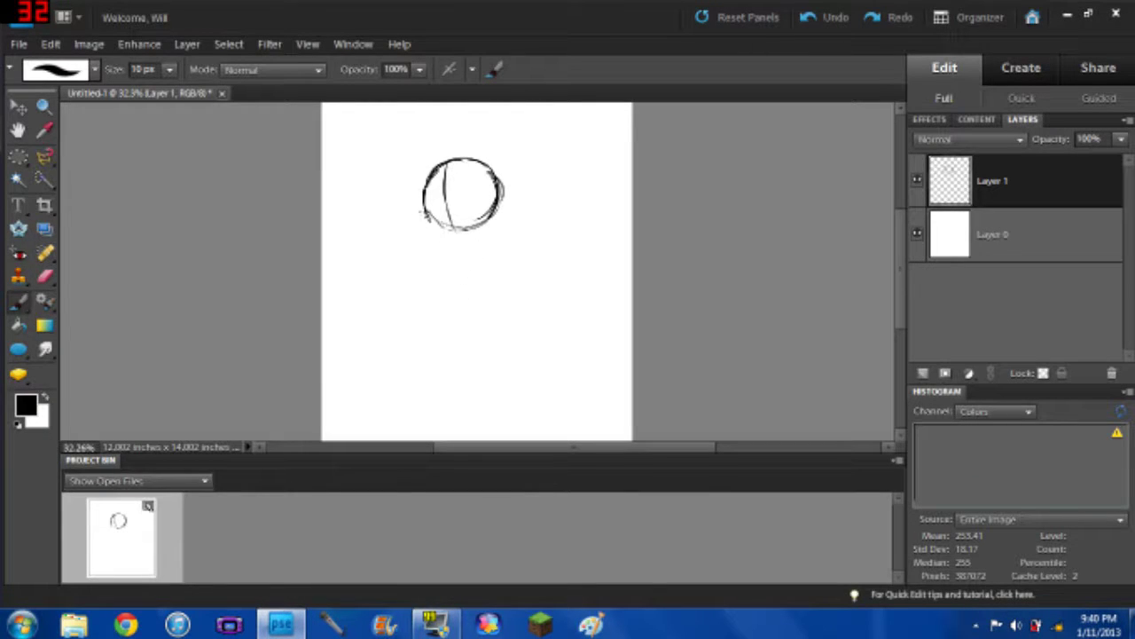
drag(428, 214, 489, 197)
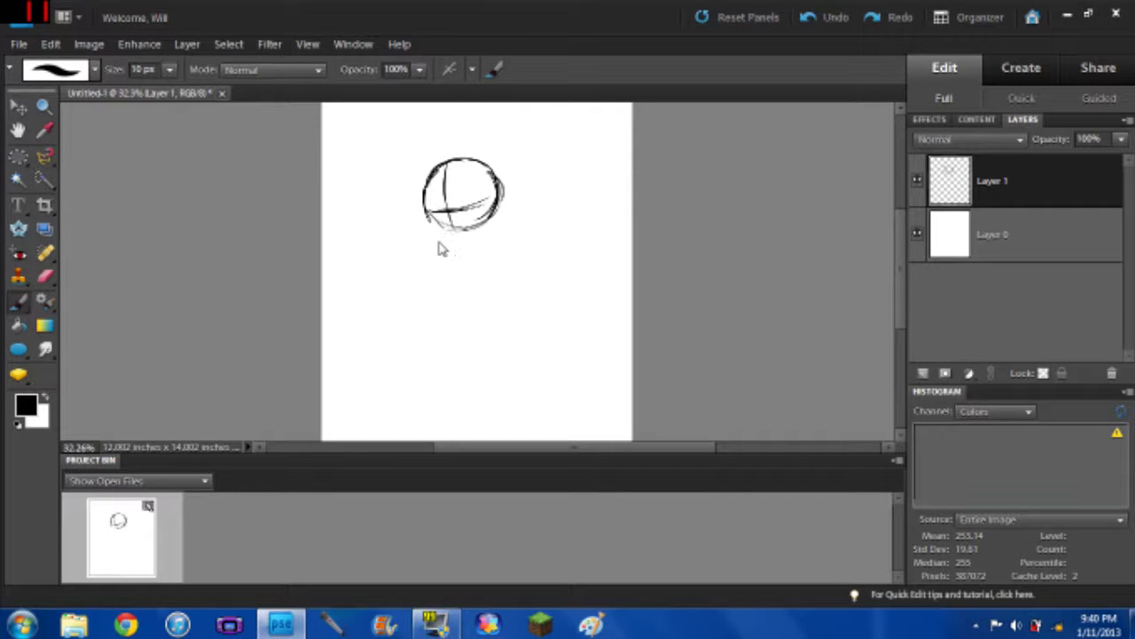
Step: Try to add more brush strokes inside and just below the head circle
click(446, 190)
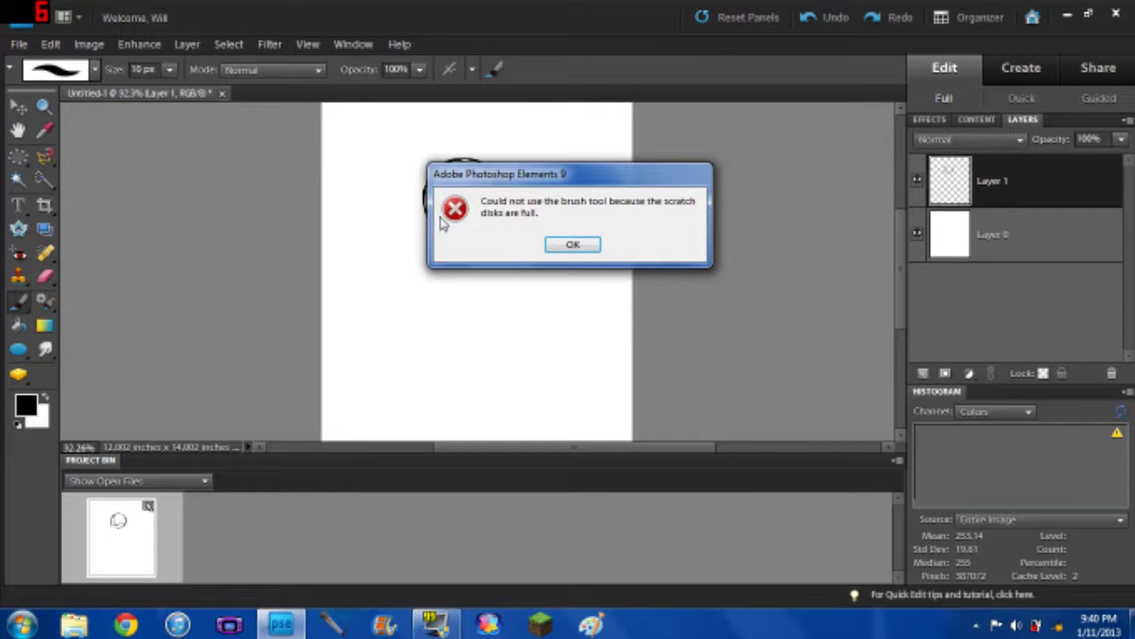
click(568, 248)
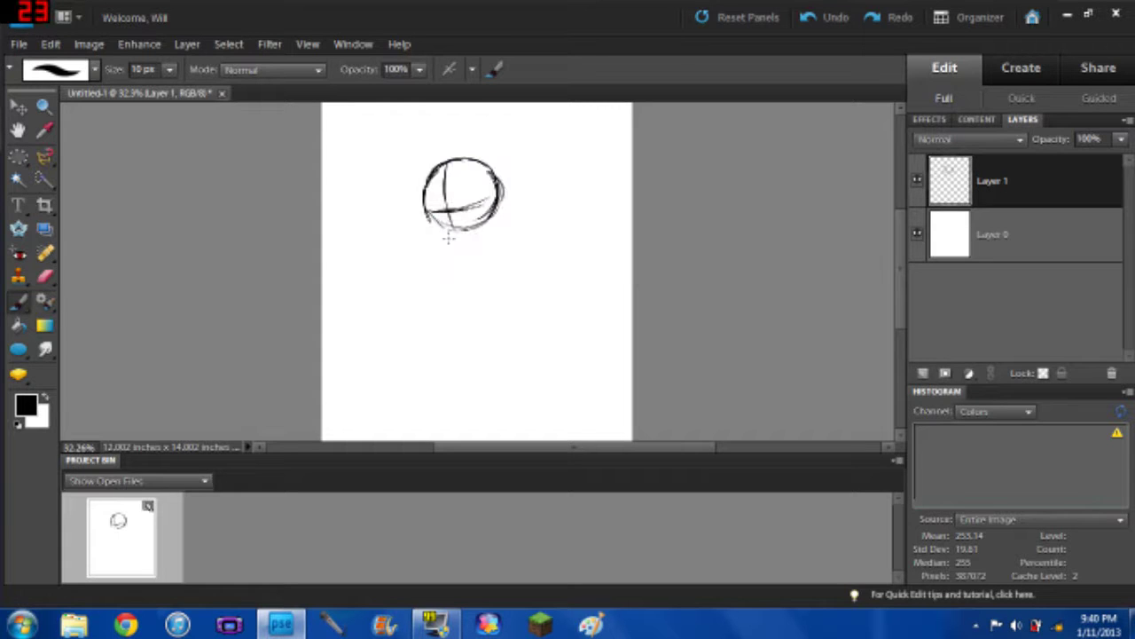
click(448, 242)
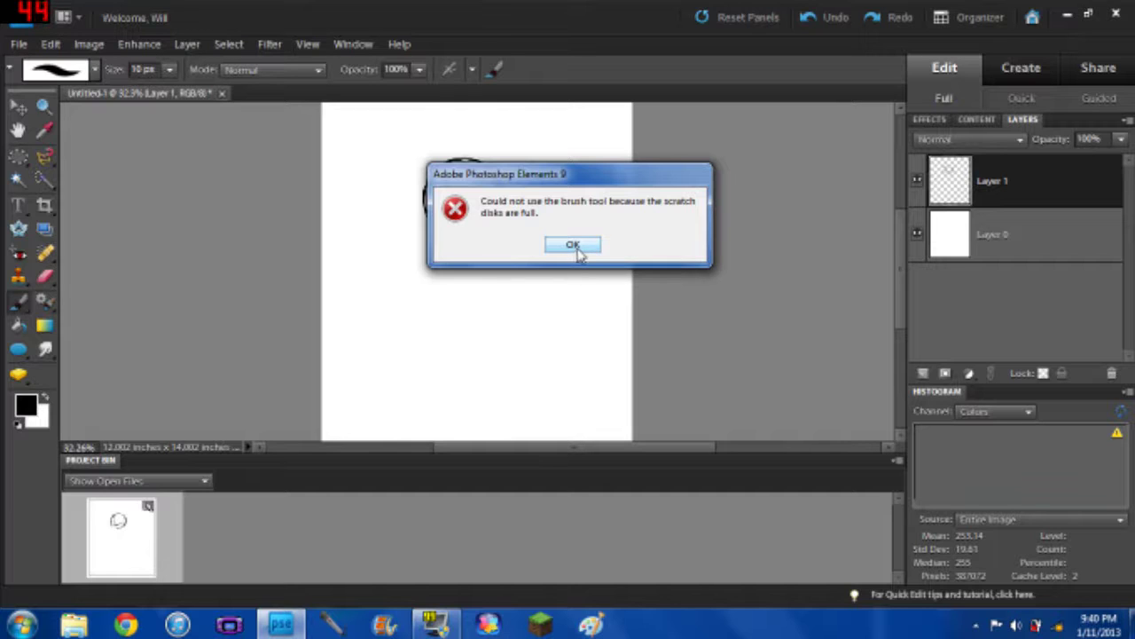
click(573, 247)
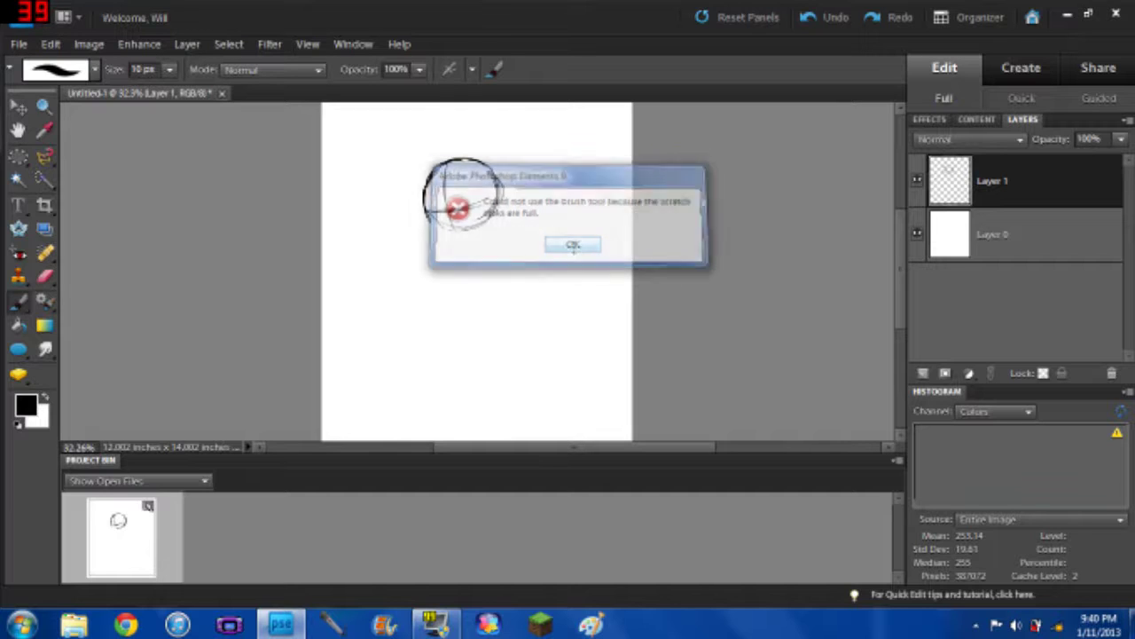
Step: Try the Eraser on the blank area of the page and refresh the histogram's cached data
click(46, 276)
click(386, 298)
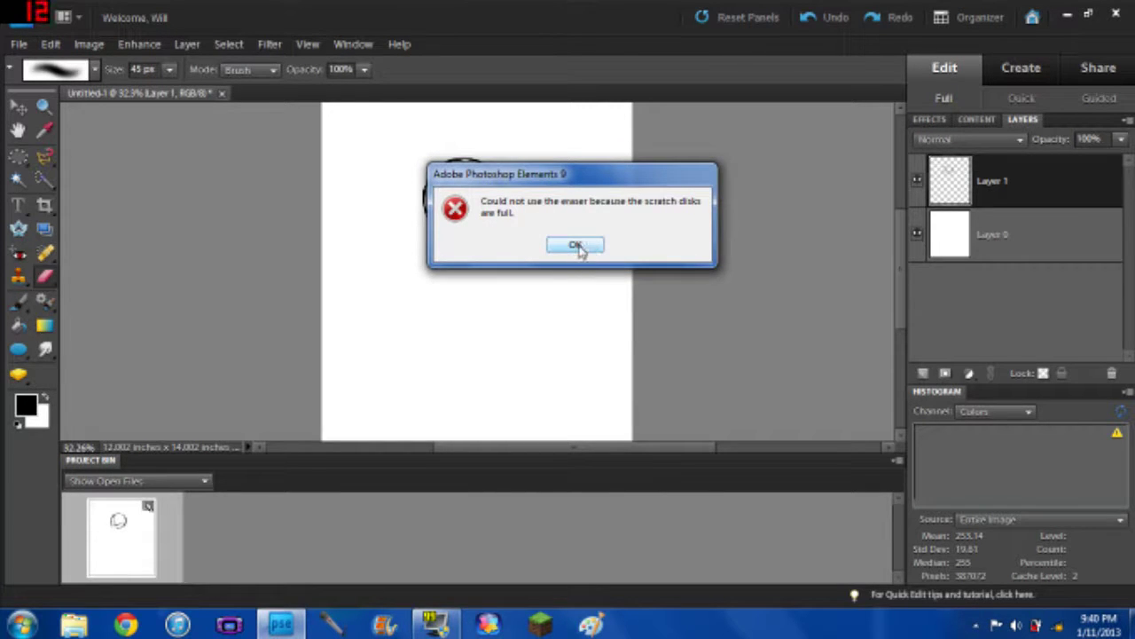
click(570, 247)
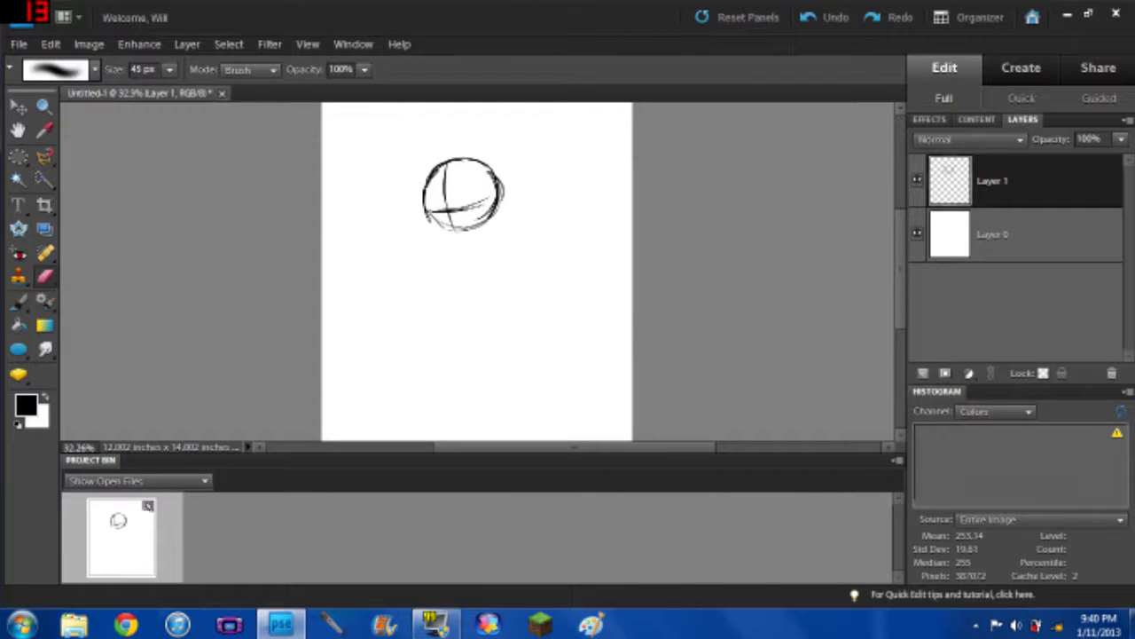
click(1118, 434)
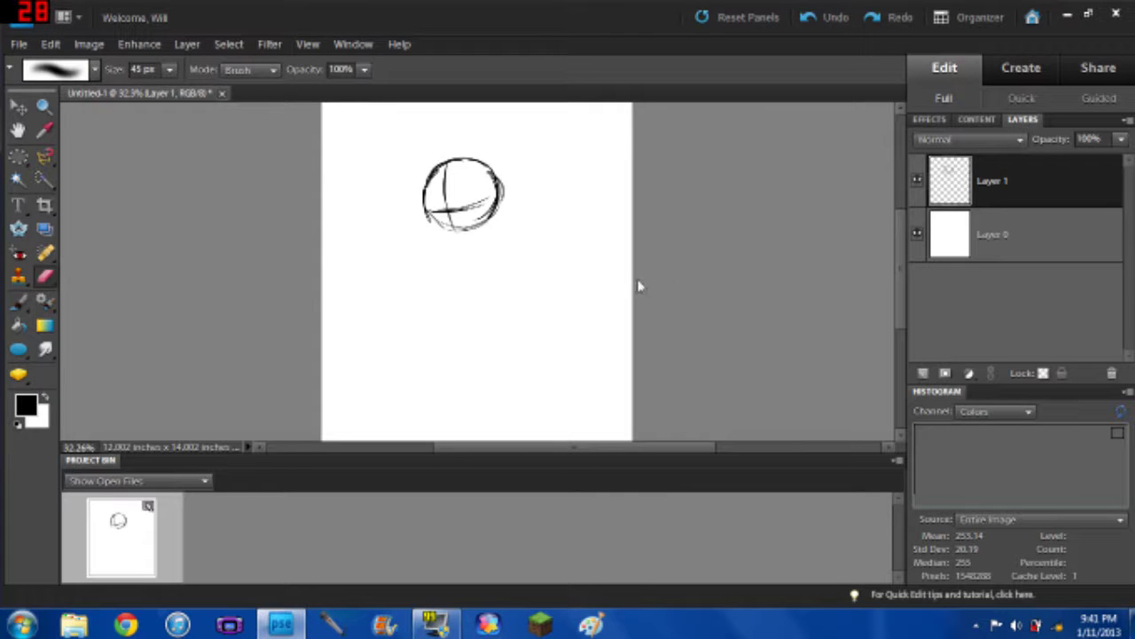
drag(538, 309, 556, 285)
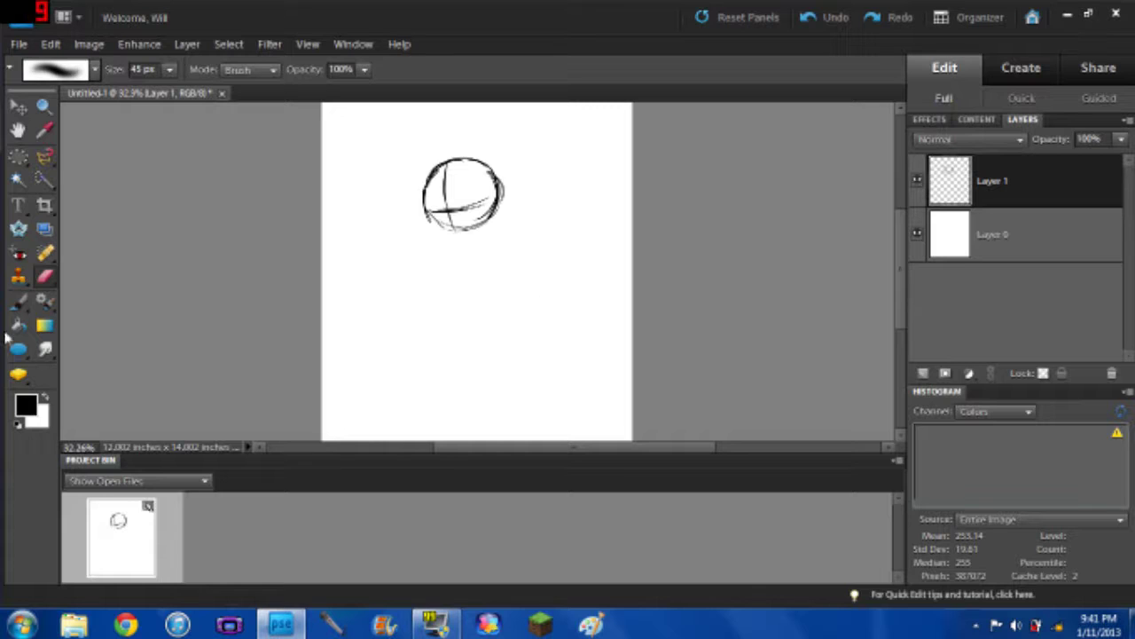
Step: Draw a test stroke with the Brush tool beside the head circle and undo it
click(22, 303)
drag(373, 197, 388, 266)
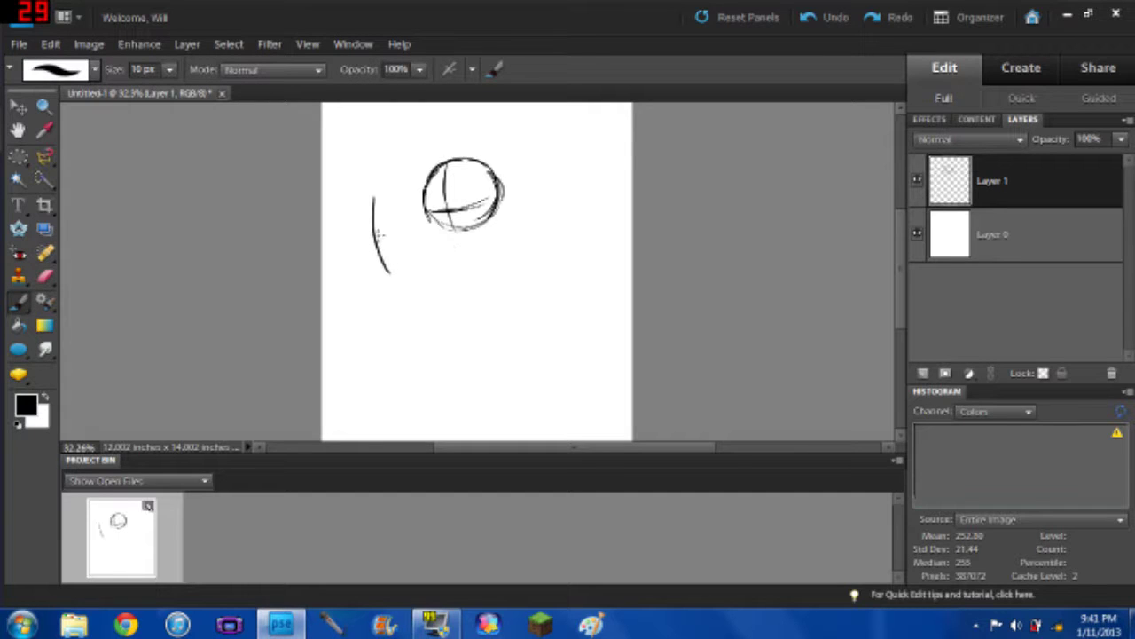
click(827, 19)
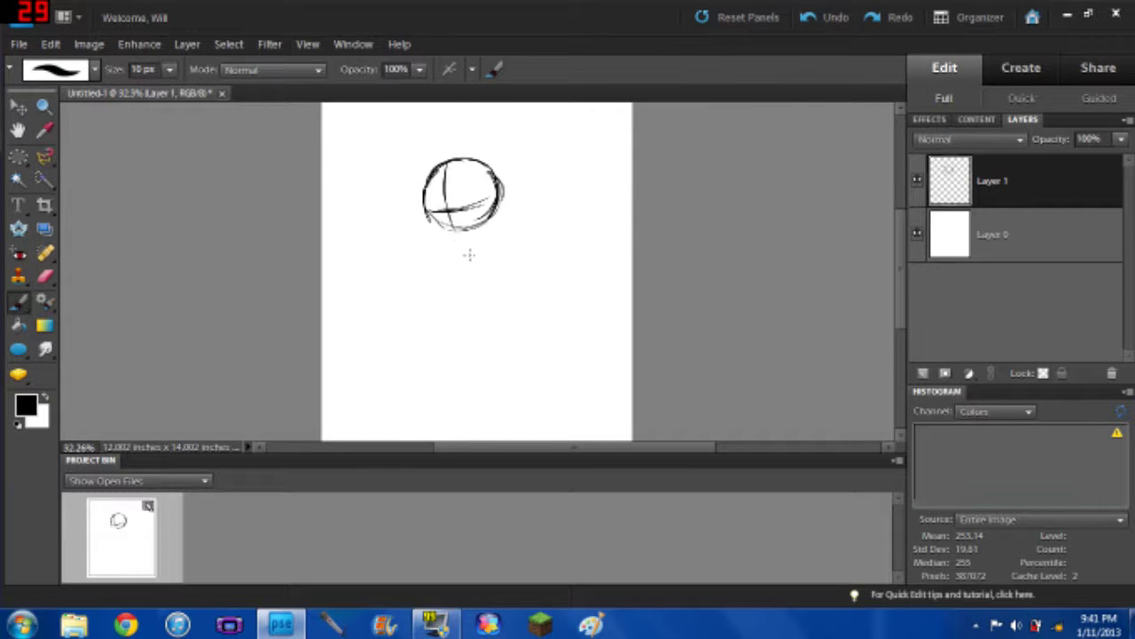
Step: Sketch a small tilted oval for the chest directly below the head, with two short waist lines running down from it
mouse_move(444, 232)
mouse_down()
mouse_move(443, 253)
mouse_move(460, 268)
mouse_move(472, 235)
mouse_move(456, 258)
mouse_up()
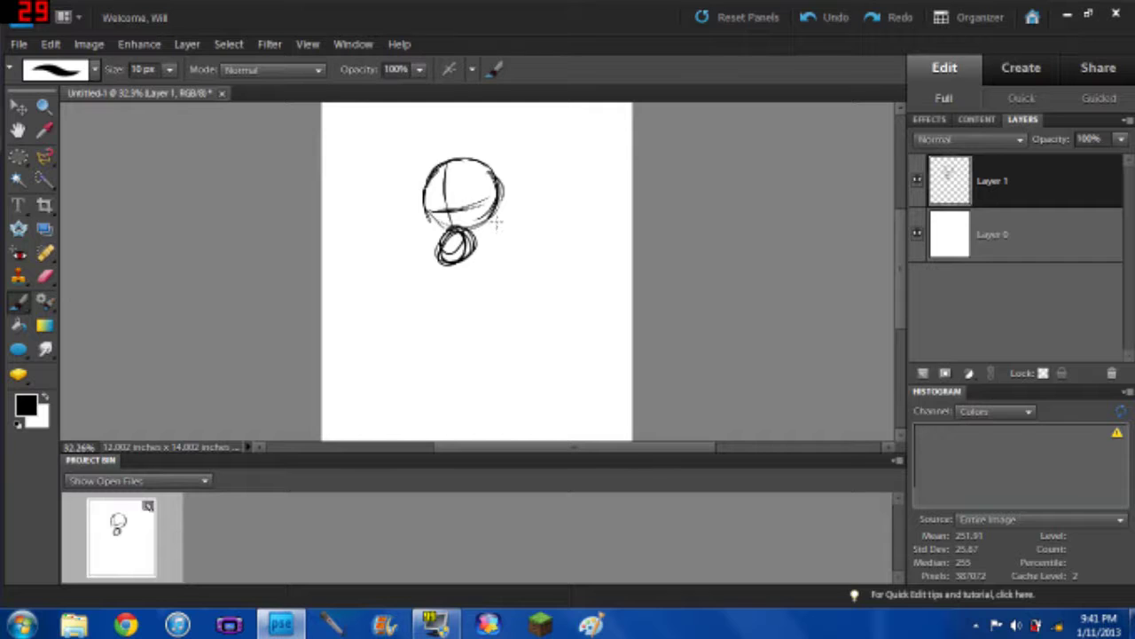
drag(441, 257, 440, 283)
drag(473, 251, 455, 278)
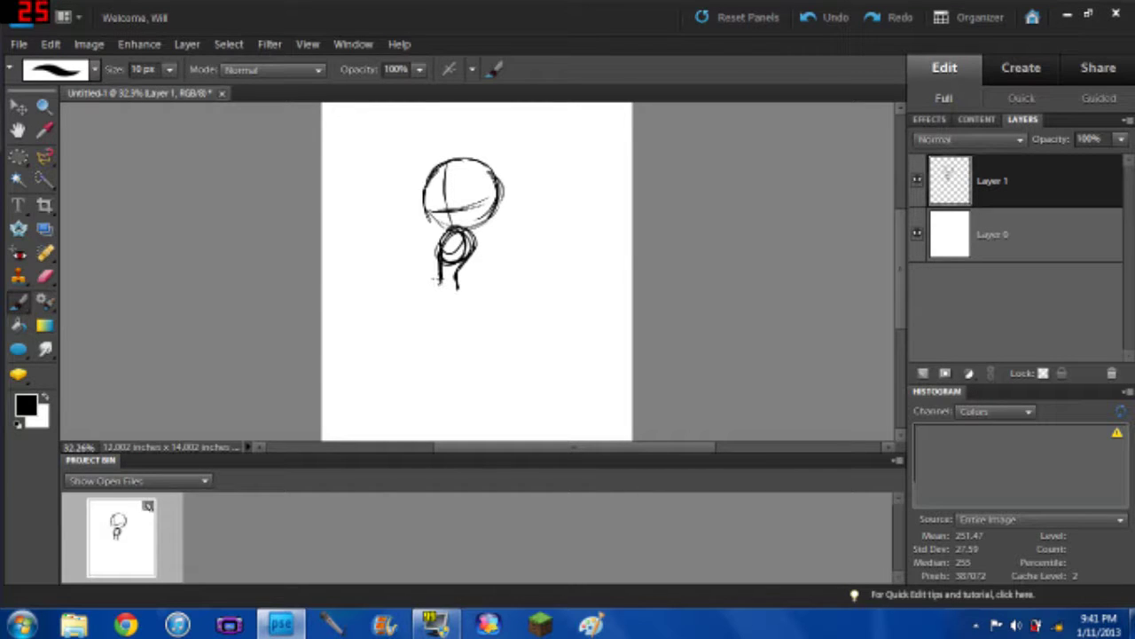
Step: Sketch two long legs running down from the waist, the right one ending in a rounded foot
drag(440, 266, 477, 385)
mouse_move(458, 280)
mouse_down()
mouse_move(499, 378)
mouse_move(485, 391)
mouse_move(475, 382)
mouse_move(466, 406)
mouse_move(478, 420)
mouse_move(504, 406)
mouse_up()
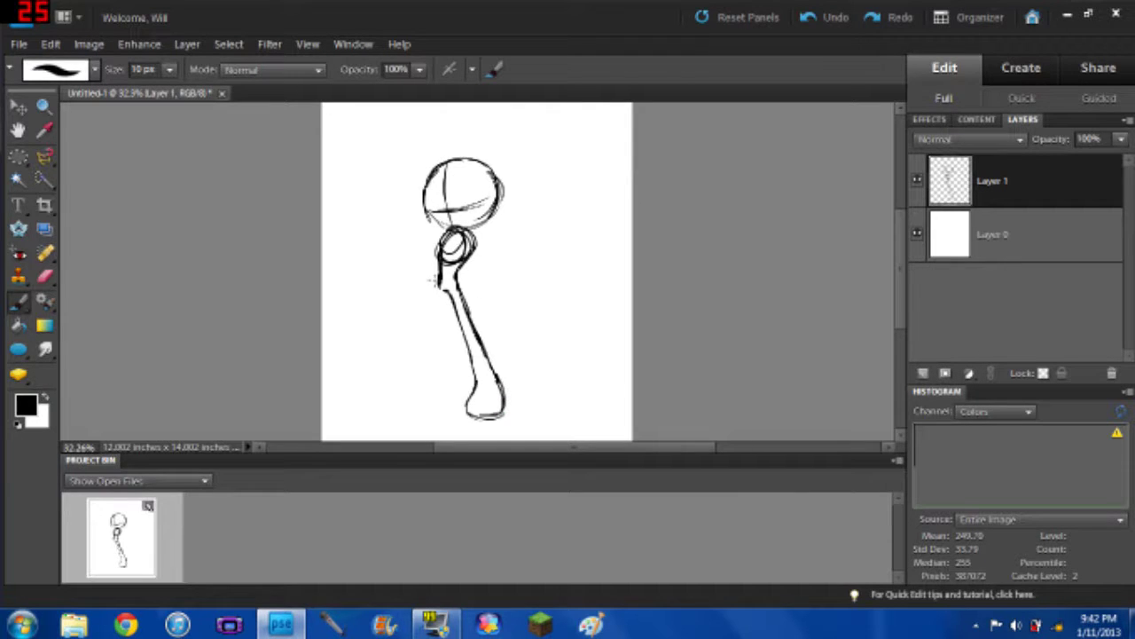
drag(439, 286, 445, 383)
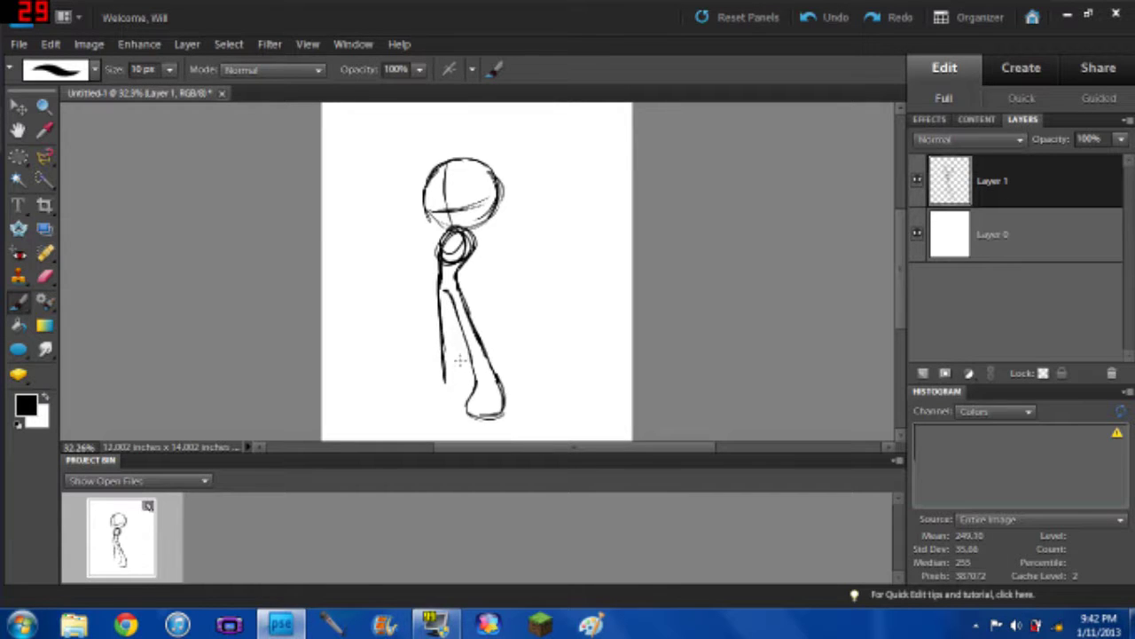
drag(450, 300, 462, 388)
Step: Sketch a flat foot pointing left at the end of the left leg
mouse_move(456, 335)
mouse_down()
mouse_move(472, 404)
mouse_move(413, 396)
mouse_up()
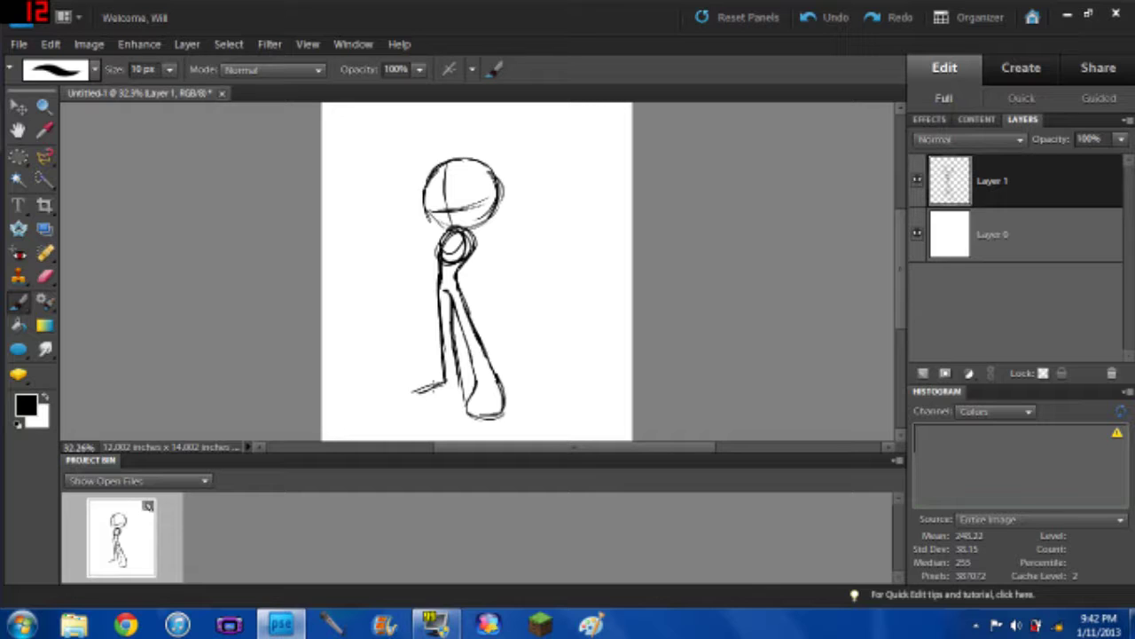
drag(440, 382, 415, 404)
drag(414, 403, 470, 413)
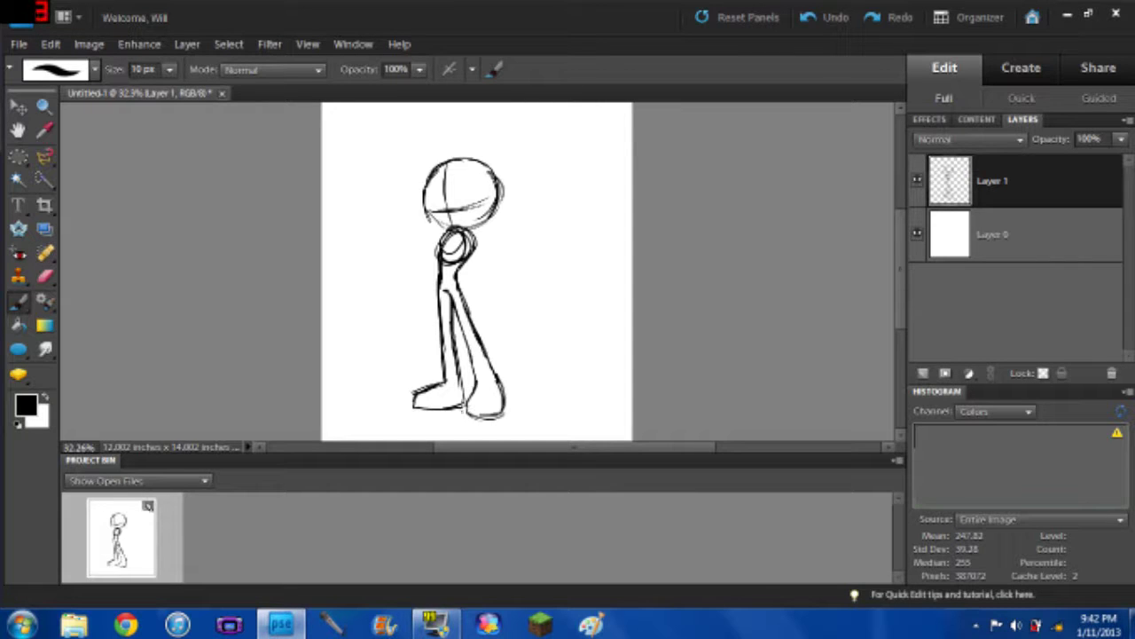
drag(463, 408, 413, 400)
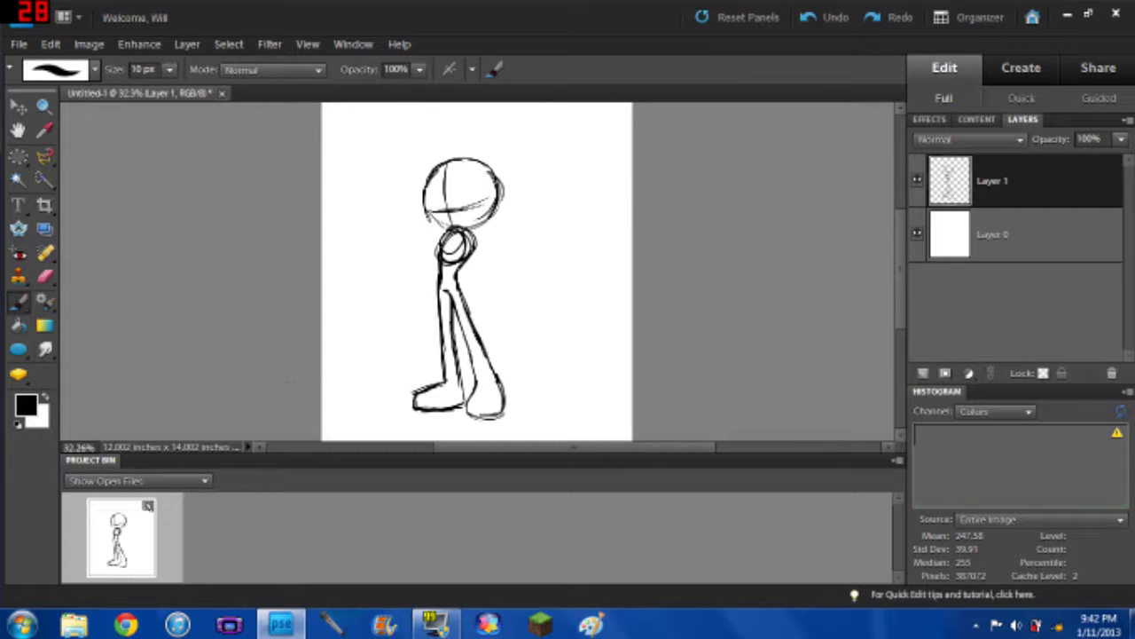
Step: Erase the left leg's foot completely, switching the Eraser to a hard brush tip enlarged to 35 px
click(45, 276)
mouse_move(412, 396)
mouse_down()
mouse_move(441, 382)
mouse_move(414, 393)
mouse_move(438, 408)
mouse_up()
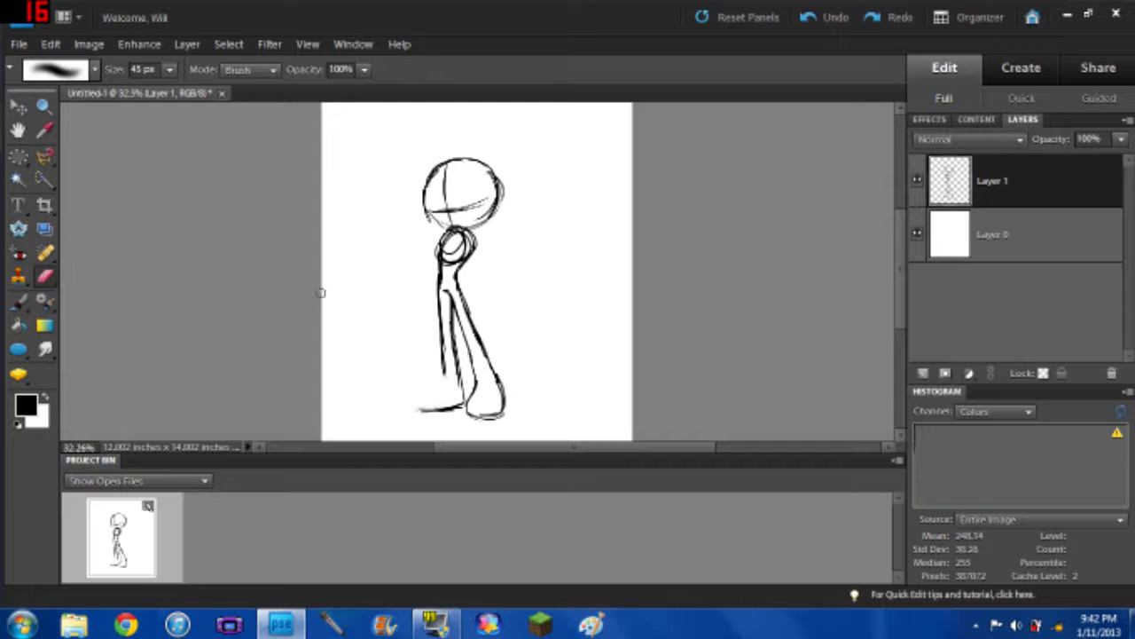
click(94, 70)
double_click(32, 147)
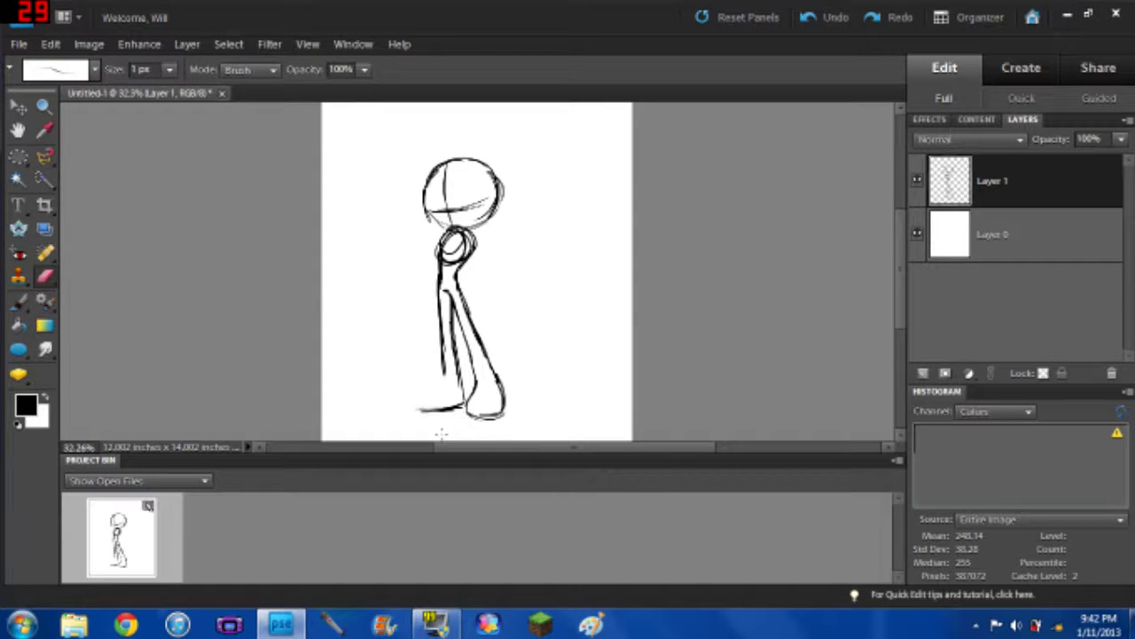
key(bracketright)
key(bracketright)
key(bracketright)
key(bracketright)
key(bracketright)
key(bracketright)
key(bracketright)
key(bracketright)
key(bracketright)
key(bracketright)
key(bracketright)
key(bracketright)
key(bracketright)
key(bracketright)
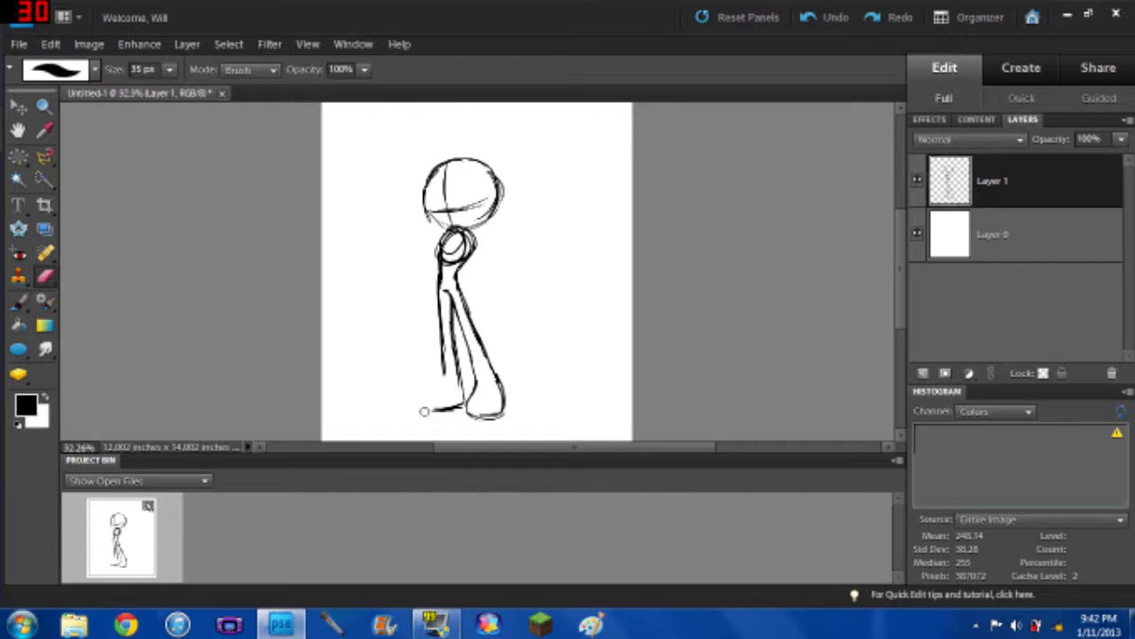
drag(426, 410, 459, 392)
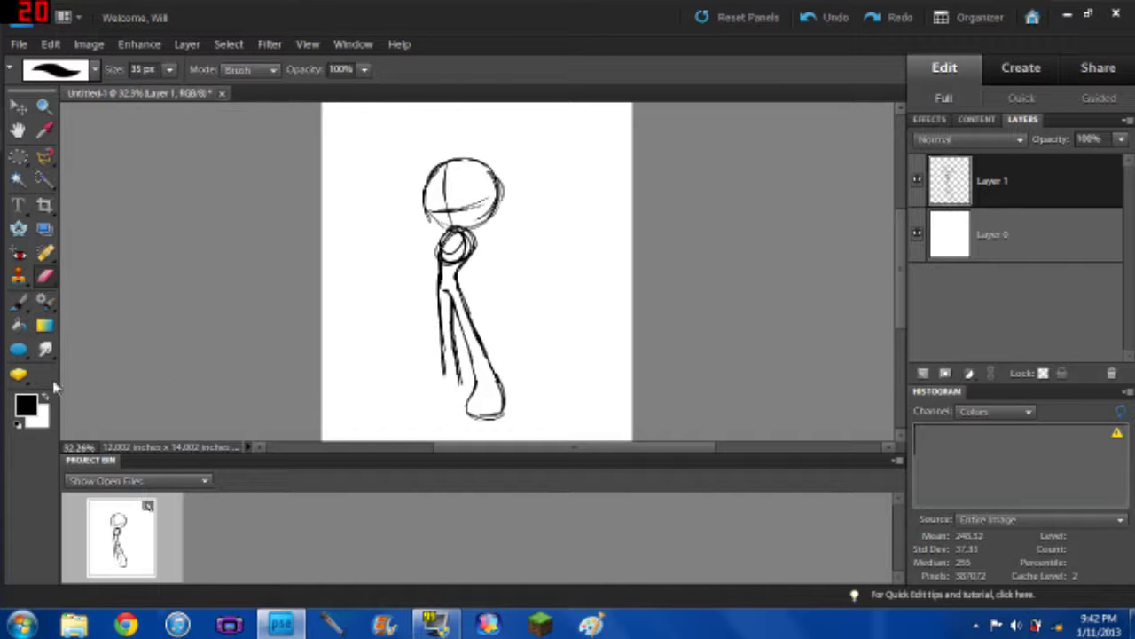
Step: Brush in a new pointed foot on the left leg and an arm with a boxy hand hanging from the right shoulder
click(27, 300)
mouse_move(443, 380)
mouse_down()
mouse_move(415, 398)
mouse_move(431, 404)
mouse_move(467, 389)
mouse_up()
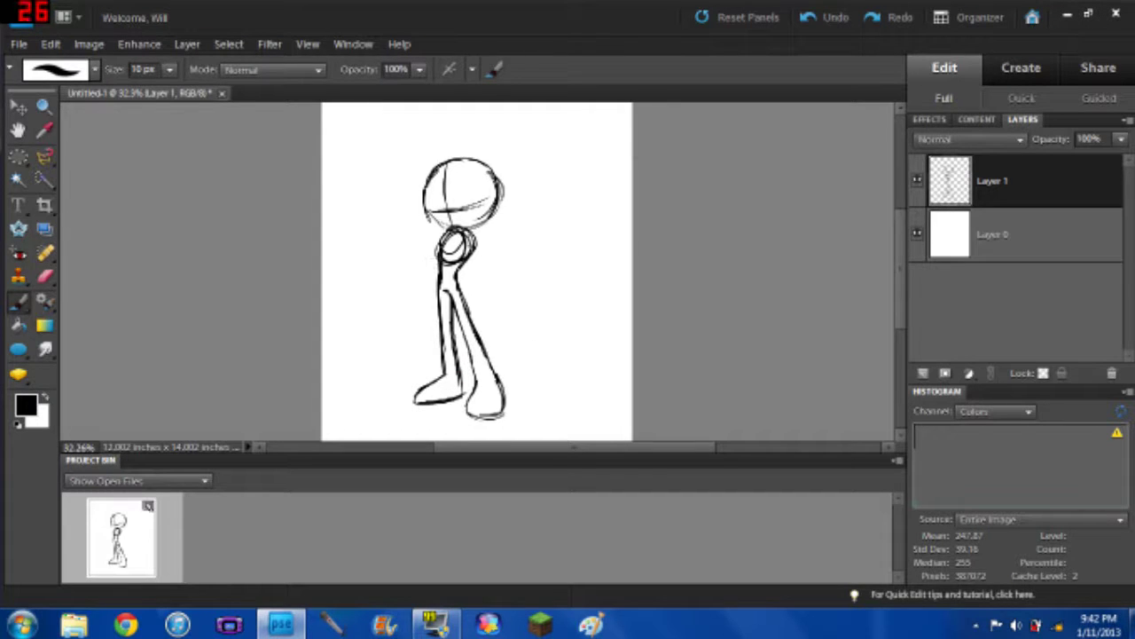
mouse_move(468, 232)
mouse_down()
mouse_move(490, 276)
mouse_move(474, 285)
mouse_up()
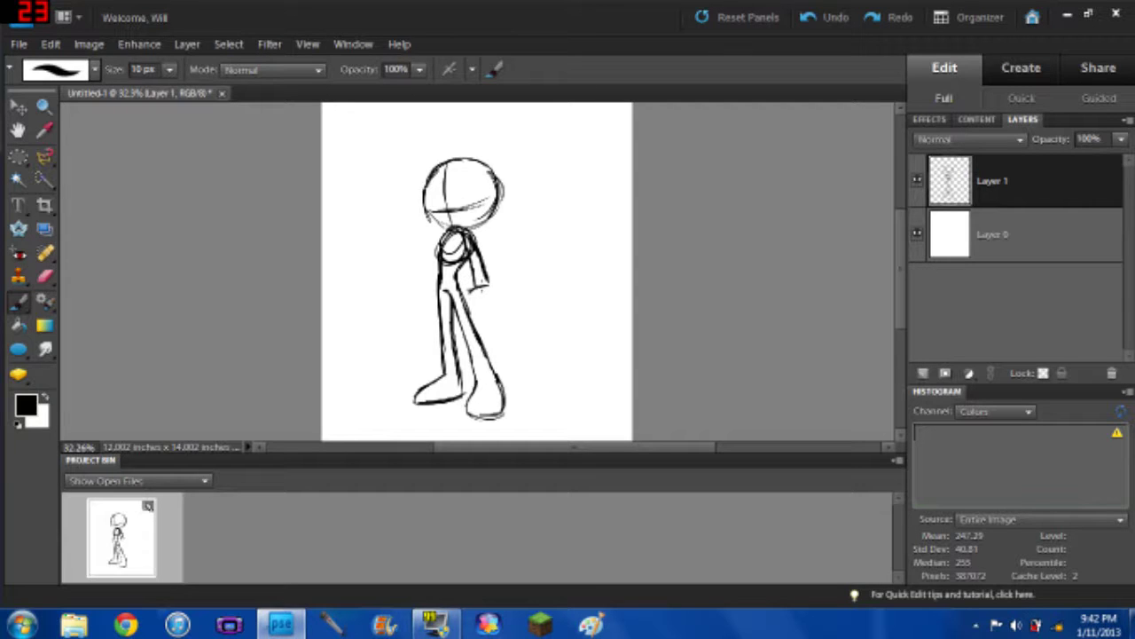
mouse_move(487, 285)
mouse_down()
mouse_move(476, 307)
mouse_move(466, 291)
mouse_move(469, 307)
mouse_move(492, 304)
mouse_up()
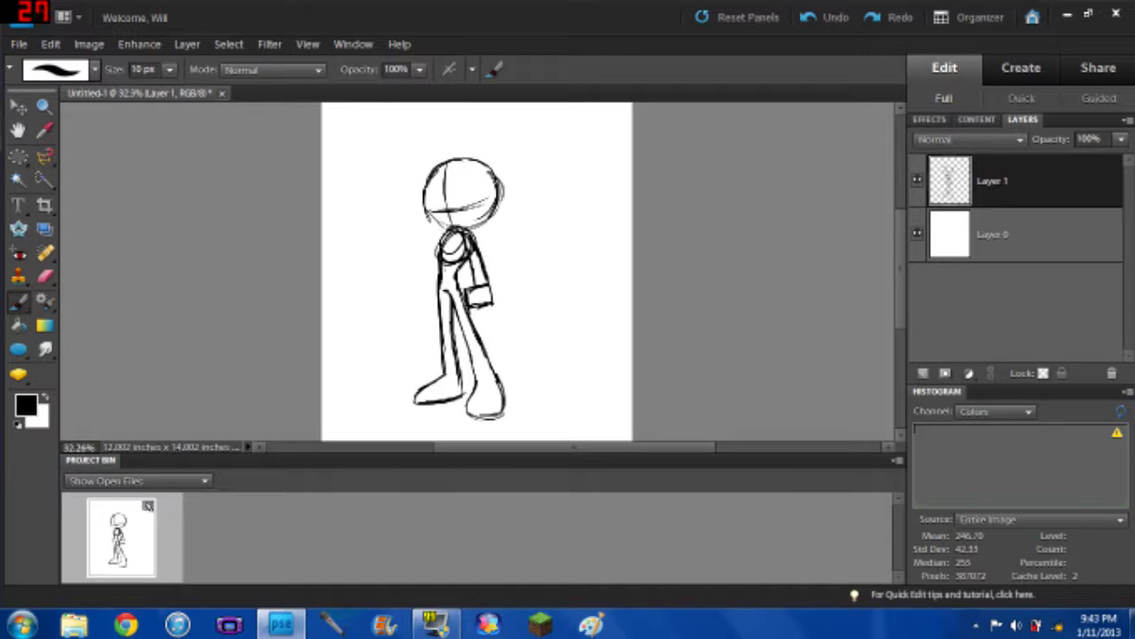
Step: Move the white Layer 0 above the sketch layer, Layer 1
scroll(461, 226, up, 1)
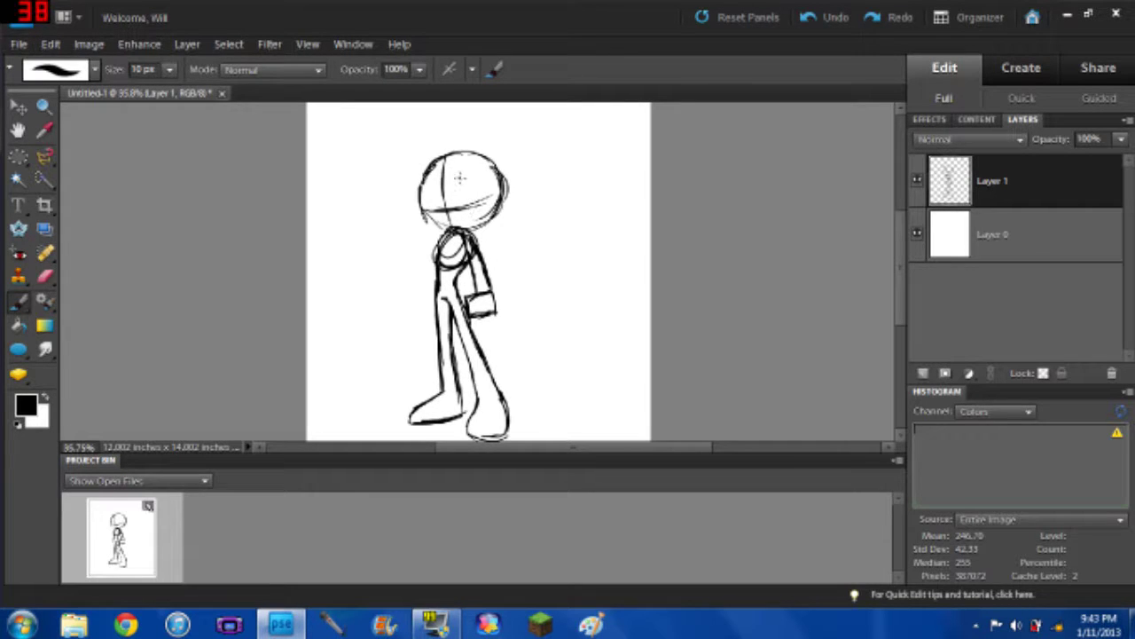
scroll(458, 195, up, 6)
scroll(448, 284, up, 1)
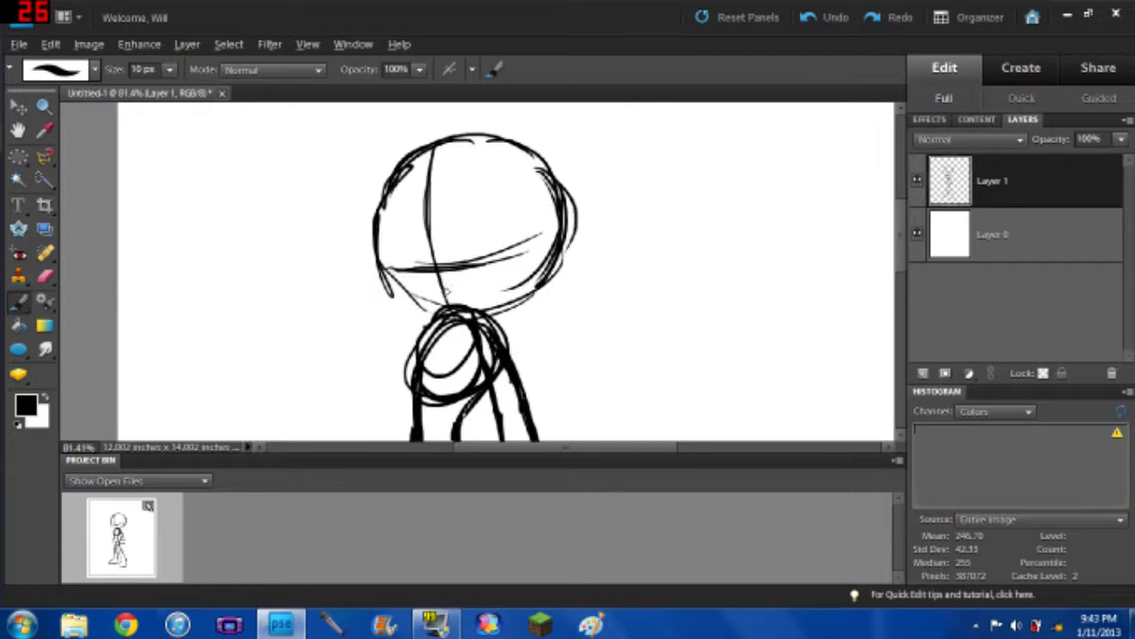
scroll(434, 293, up, 1)
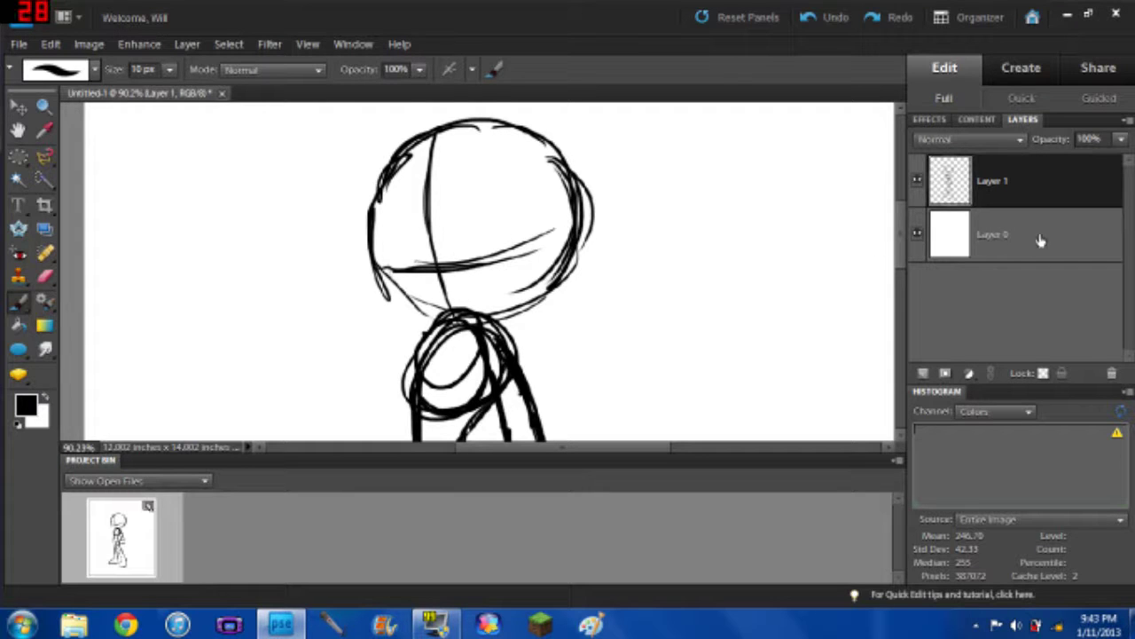
drag(1035, 241, 1029, 177)
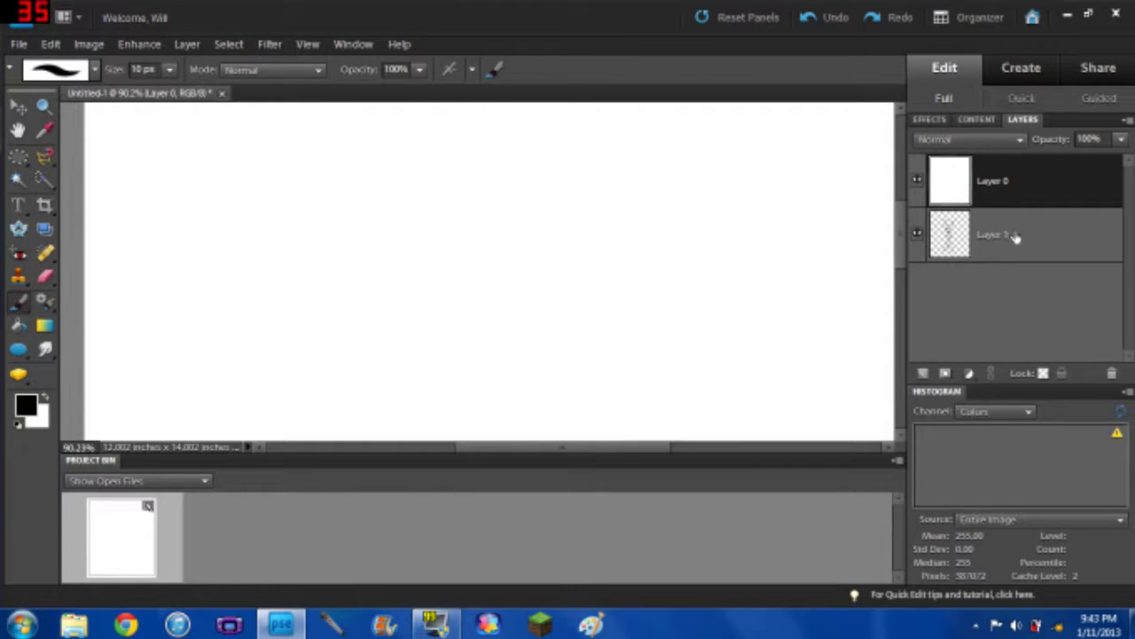
Step: Erase the white fill of Layer 0 across the whole page with a 300 px Eraser
scroll(417, 236, down, 4)
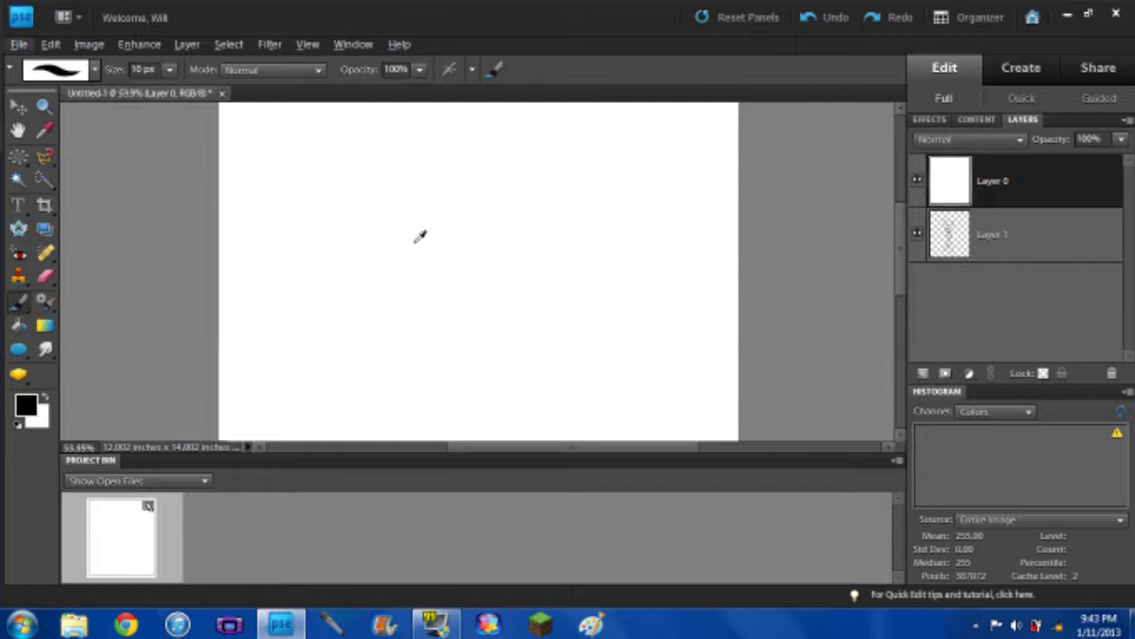
scroll(419, 239, down, 3)
click(45, 276)
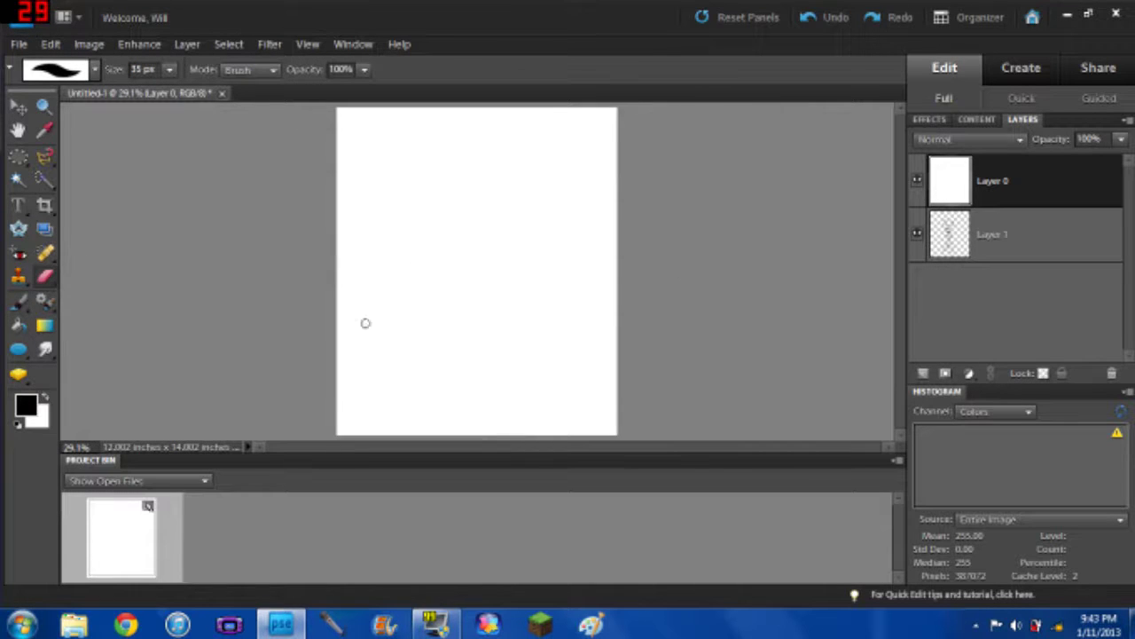
key(bracketright)
key(bracketright)
key(bracketright)
key(bracketright)
key(bracketright)
key(bracketright)
key(bracketright)
key(bracketright)
key(bracketright)
key(bracketright)
key(bracketright)
key(bracketright)
key(bracketright)
drag(365, 390, 359, 401)
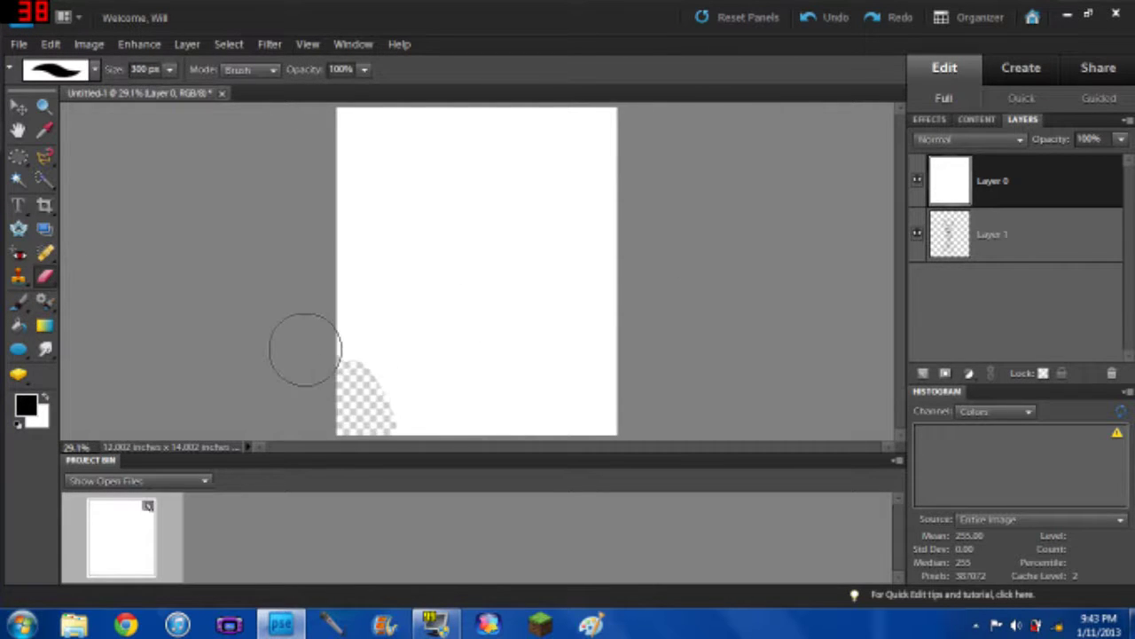
drag(304, 349, 567, 335)
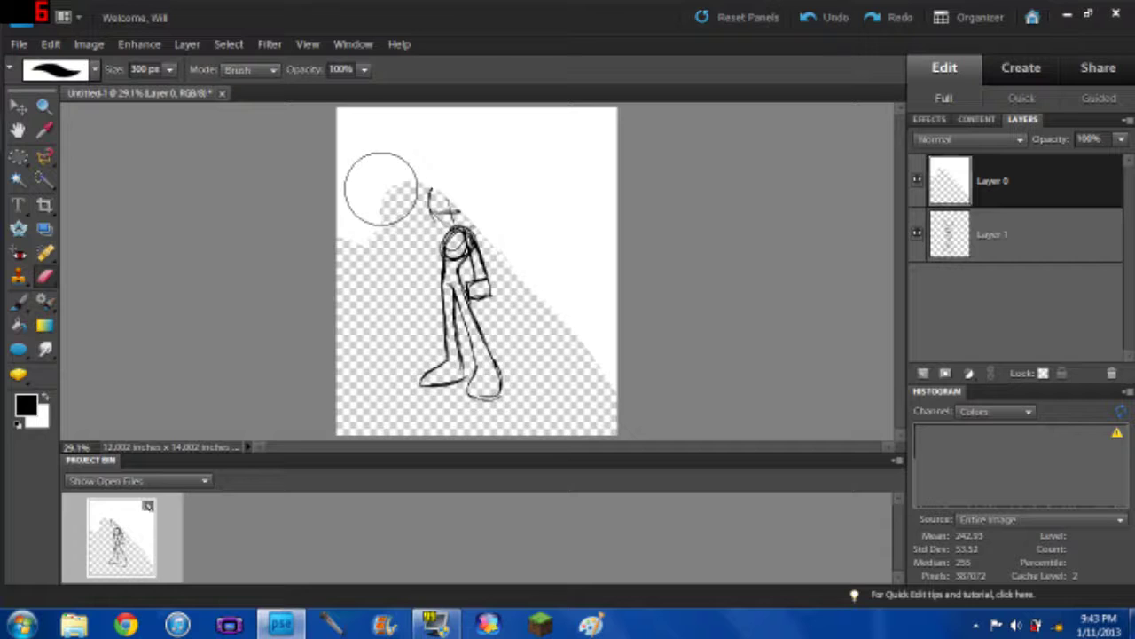
drag(380, 188, 418, 216)
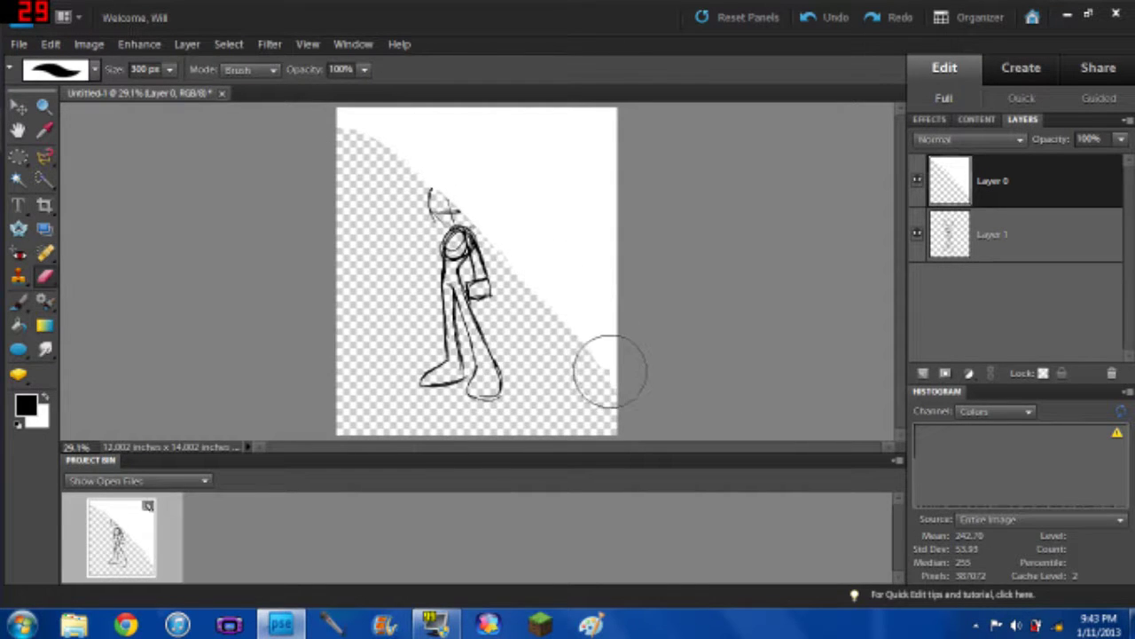
mouse_move(610, 370)
mouse_down()
mouse_move(512, 229)
mouse_move(384, 124)
mouse_move(322, 105)
mouse_move(345, 146)
mouse_move(464, 174)
mouse_move(401, 99)
mouse_move(634, 284)
mouse_move(554, 136)
mouse_move(463, 102)
mouse_move(579, 167)
mouse_move(624, 165)
mouse_move(648, 133)
mouse_up()
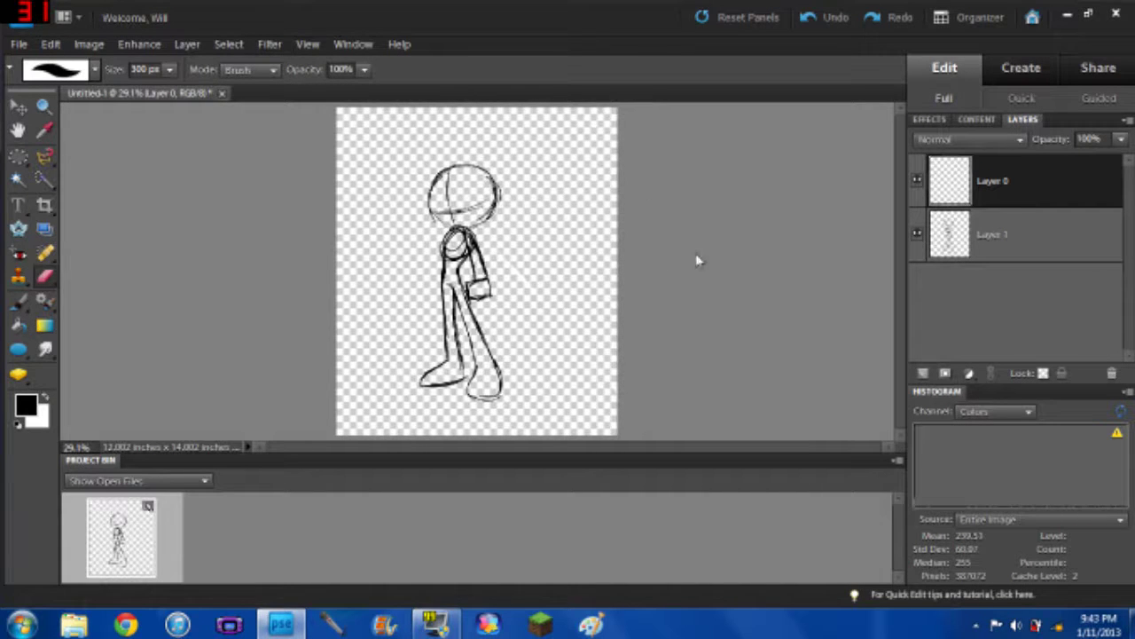
Step: On Layer 0, draw the muzzle outline along the lower head with the 10 px Brush, adding a short cheek mark and a small nose
click(995, 232)
click(993, 178)
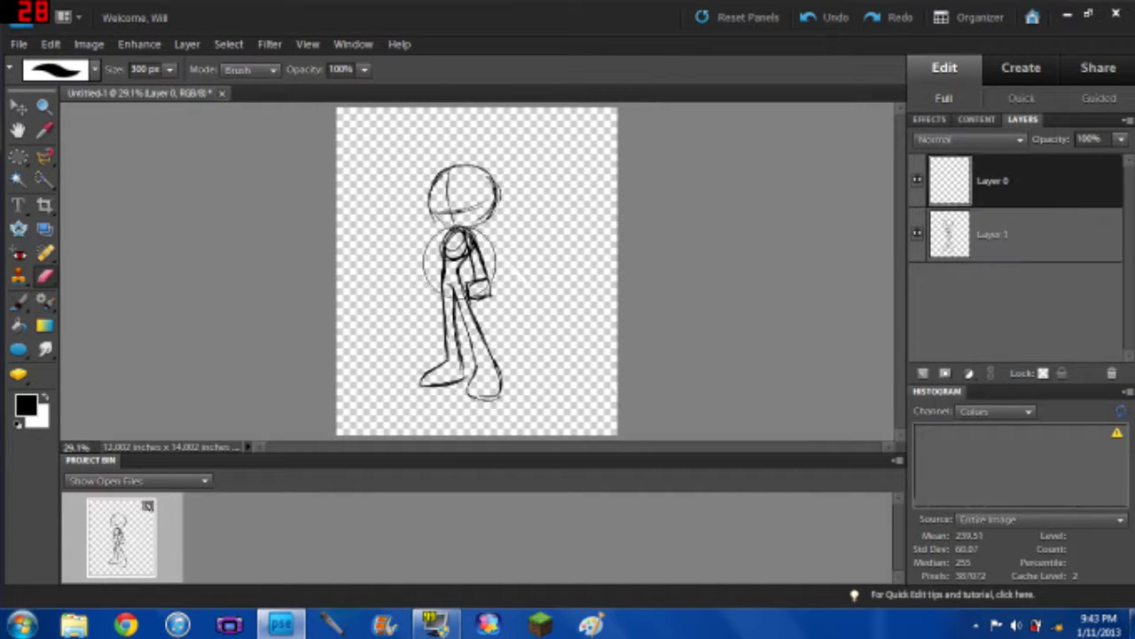
scroll(458, 263, up, 5)
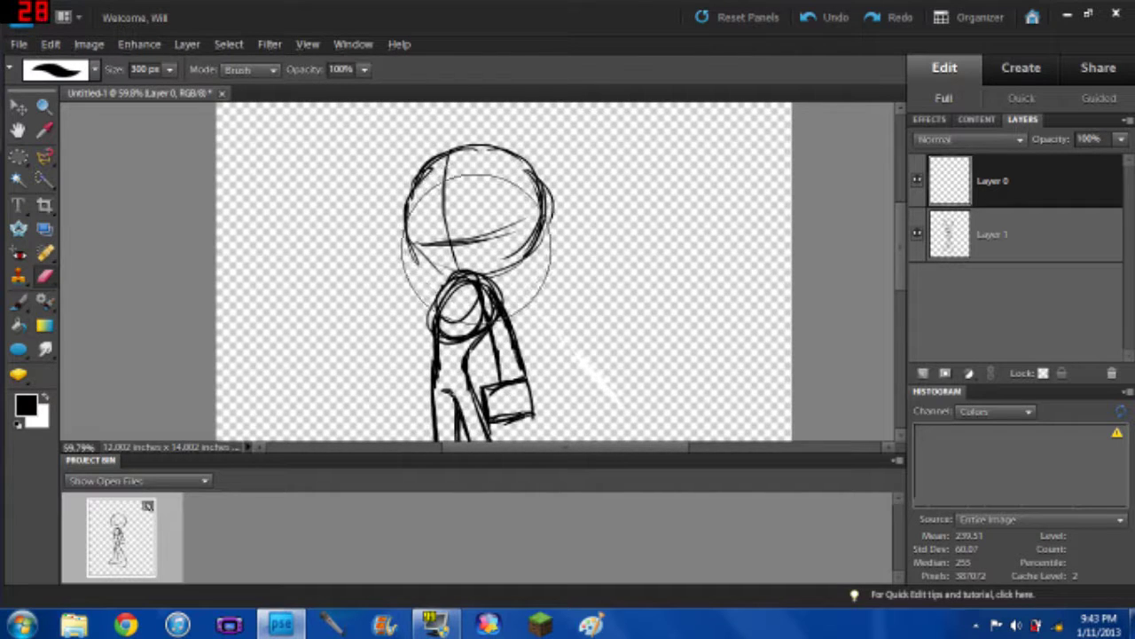
scroll(478, 238, up, 3)
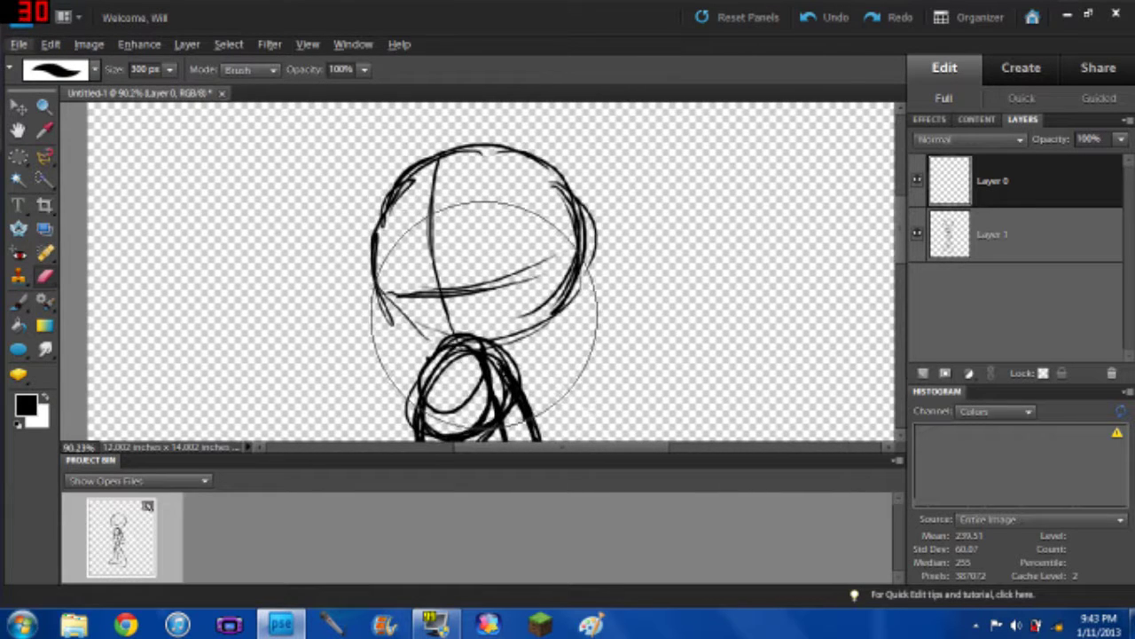
scroll(484, 314, up, 2)
click(18, 301)
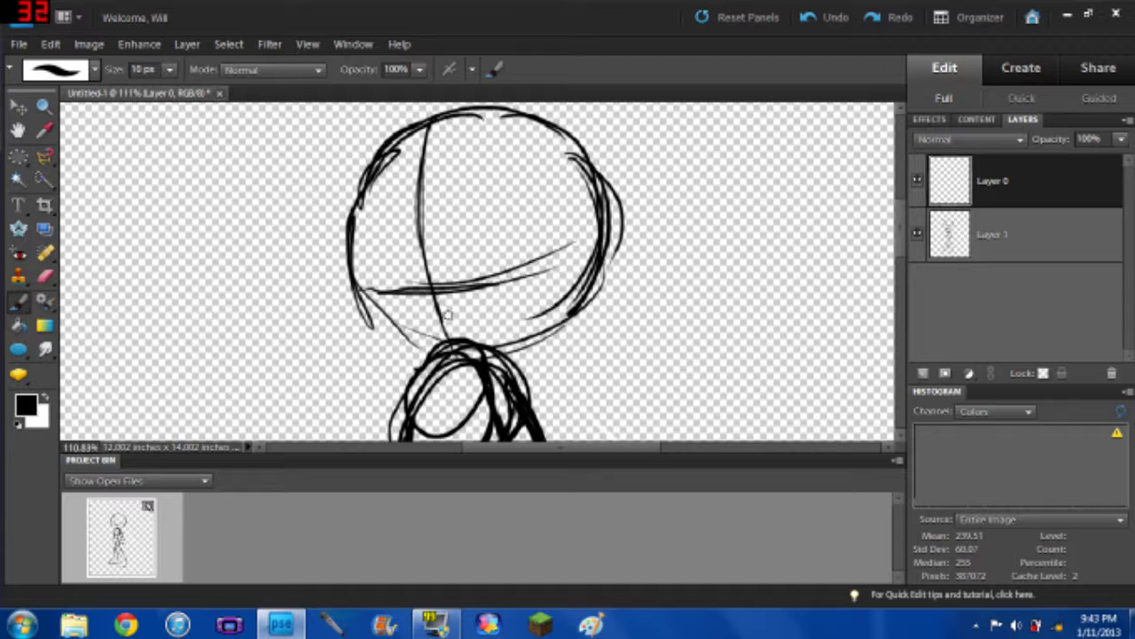
mouse_move(404, 294)
mouse_down()
mouse_move(438, 282)
mouse_move(480, 293)
mouse_move(541, 266)
mouse_move(562, 313)
mouse_move(550, 333)
mouse_move(522, 322)
mouse_up()
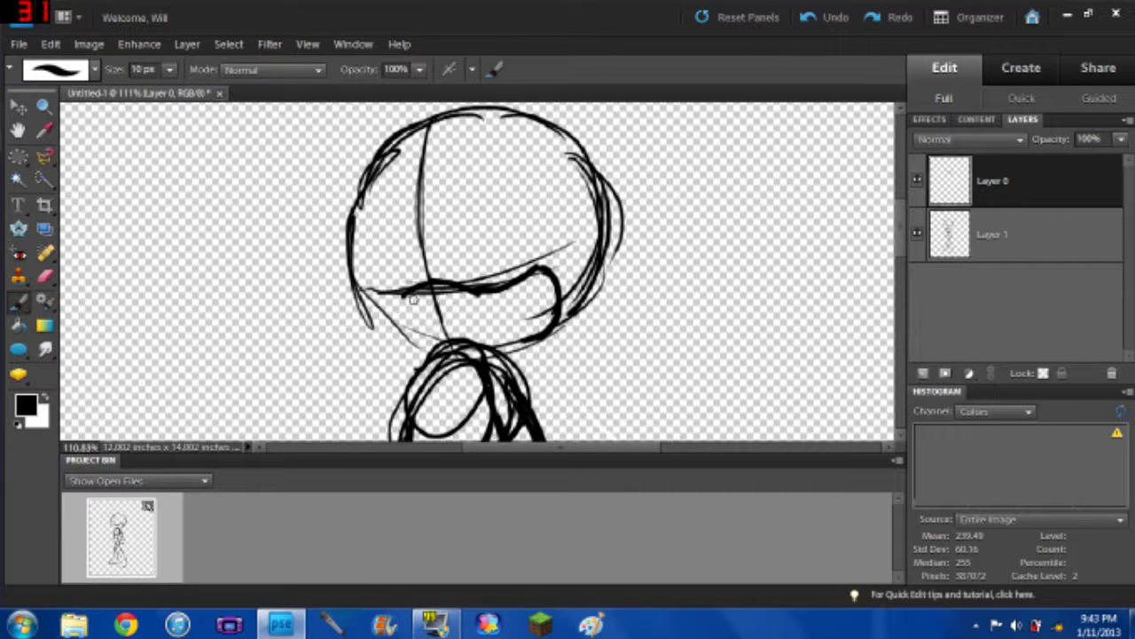
mouse_move(414, 299)
mouse_down()
mouse_move(367, 284)
mouse_move(389, 319)
mouse_move(435, 344)
mouse_move(541, 330)
mouse_move(514, 307)
mouse_move(524, 302)
mouse_up()
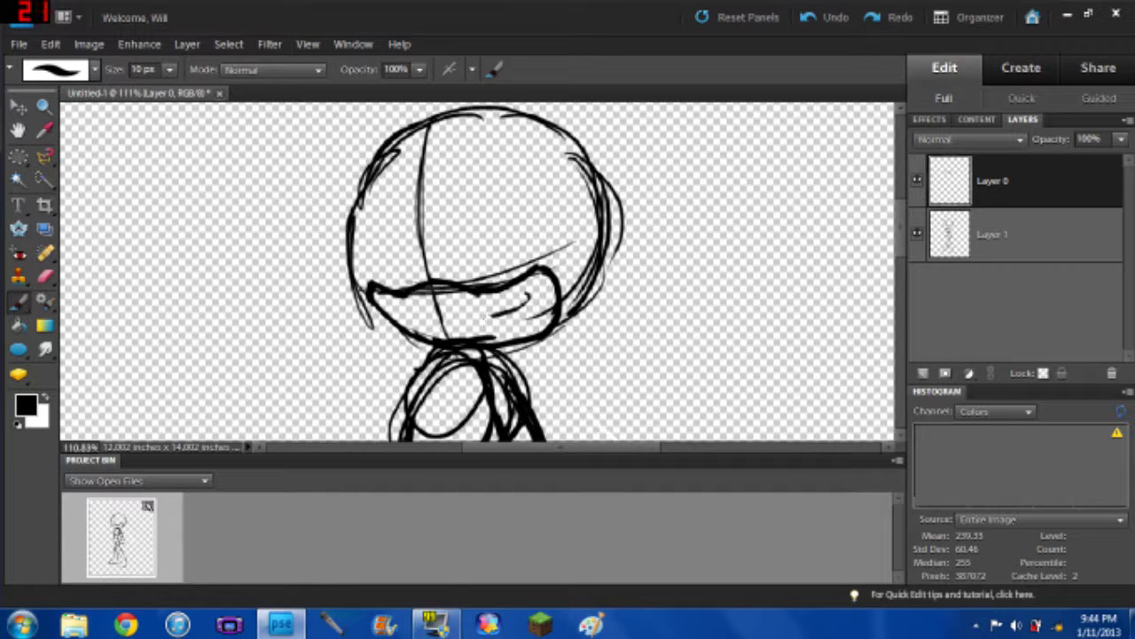
drag(430, 295, 425, 301)
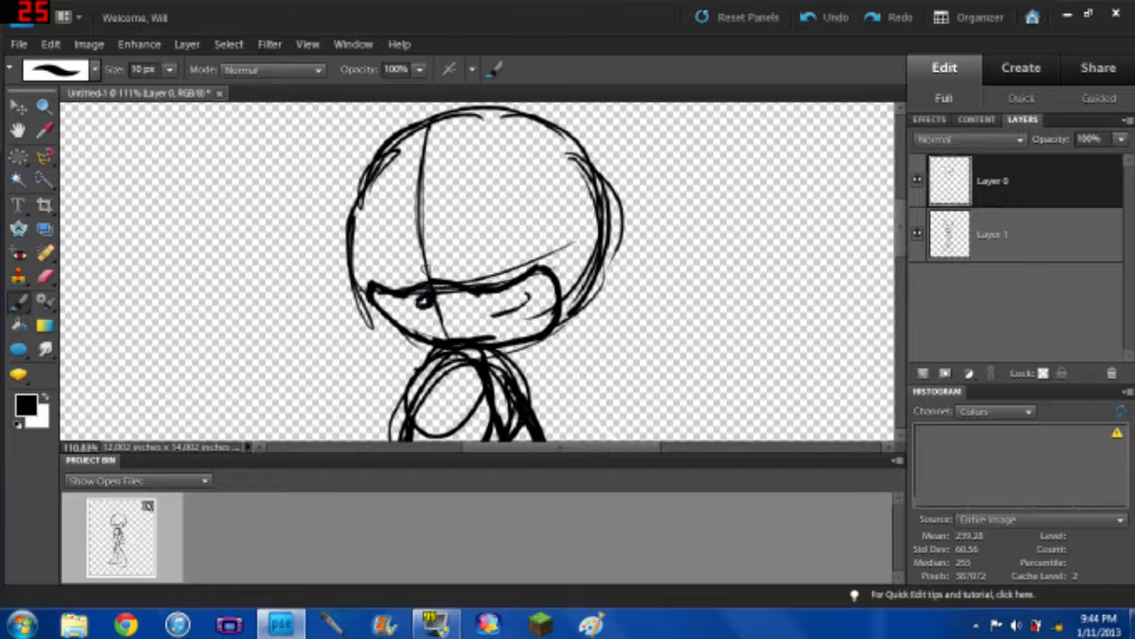
Step: Draw the joined outline of both eyes above the muzzle and add an oval iris inside each eye
mouse_move(408, 230)
mouse_down()
mouse_move(417, 247)
mouse_move(439, 242)
mouse_move(479, 190)
mouse_move(513, 187)
mouse_move(537, 215)
mouse_move(535, 251)
mouse_move(504, 286)
mouse_up()
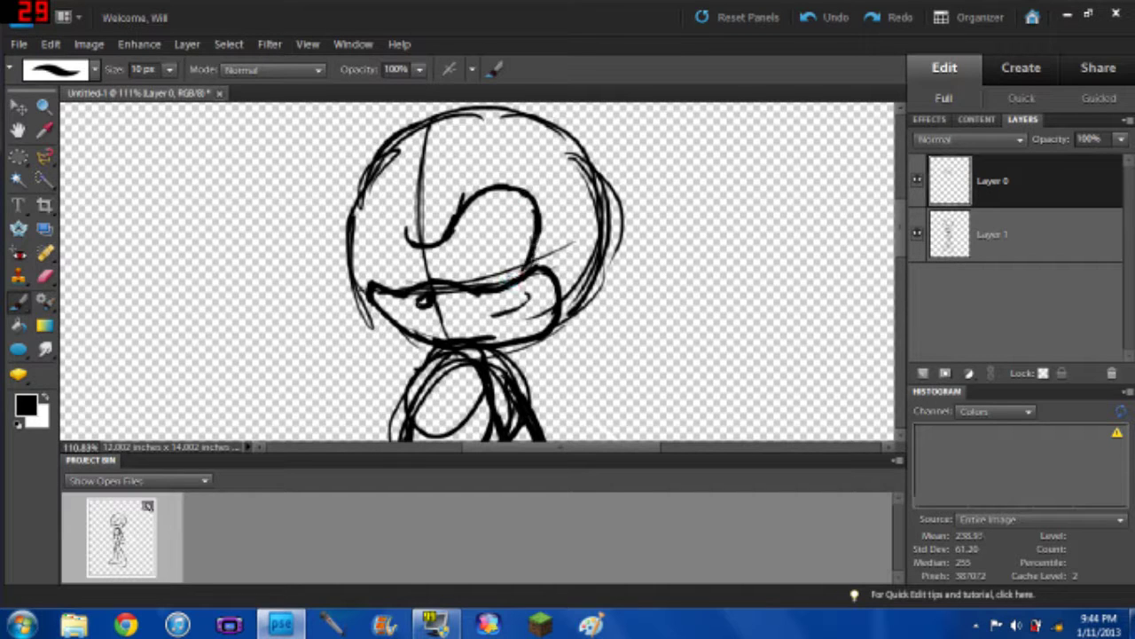
mouse_move(417, 249)
mouse_down()
mouse_move(382, 204)
mouse_move(369, 254)
mouse_move(378, 277)
mouse_move(365, 217)
mouse_up()
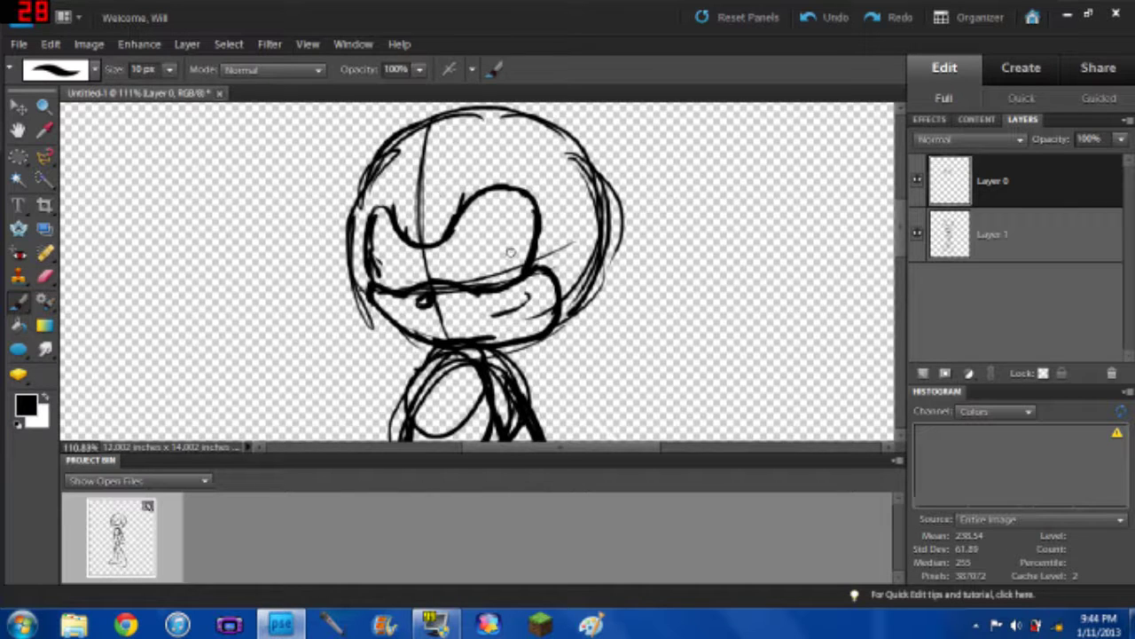
mouse_move(455, 220)
mouse_down()
mouse_move(466, 271)
mouse_move(487, 252)
mouse_move(483, 267)
mouse_move(491, 216)
mouse_up()
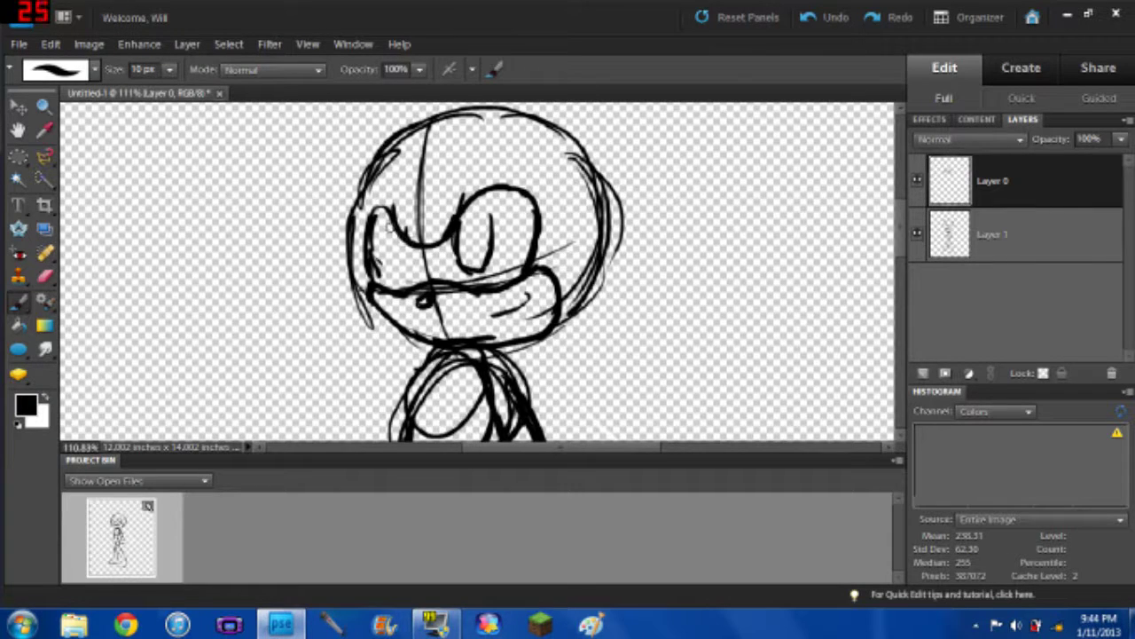
mouse_move(387, 222)
mouse_down()
mouse_move(408, 267)
mouse_move(418, 249)
mouse_up()
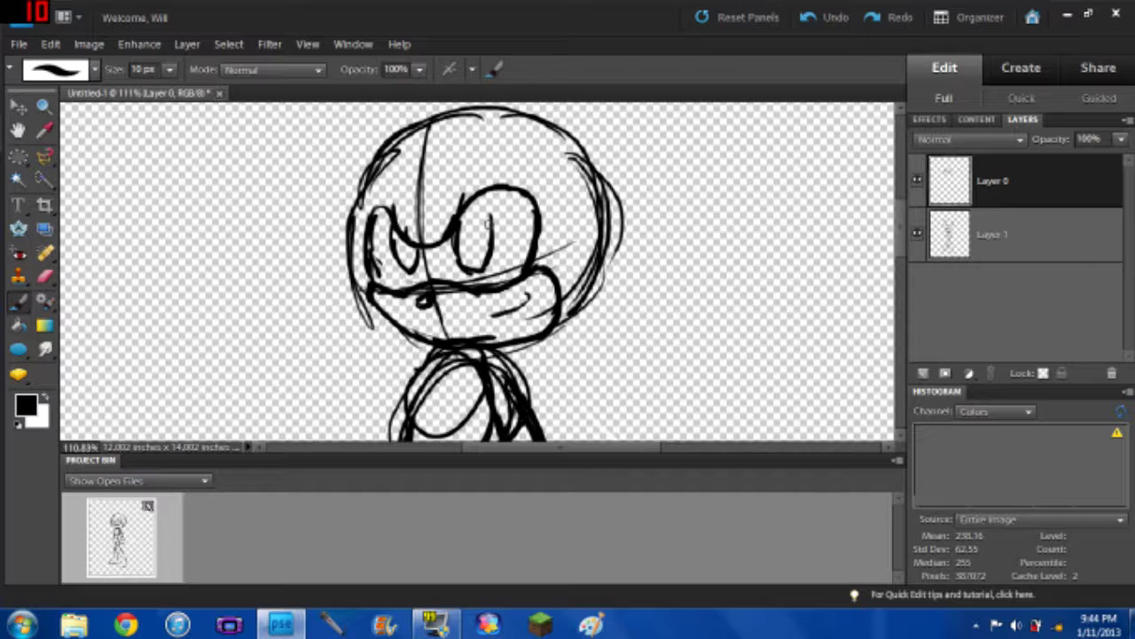
Step: Fill in a dark pupil within each iris and draw a curved eyebrow over each eye
drag(488, 226, 476, 197)
mouse_move(473, 242)
mouse_down()
mouse_move(478, 216)
mouse_move(475, 248)
mouse_up()
mouse_move(478, 232)
mouse_down()
mouse_move(479, 251)
mouse_move(477, 238)
mouse_up()
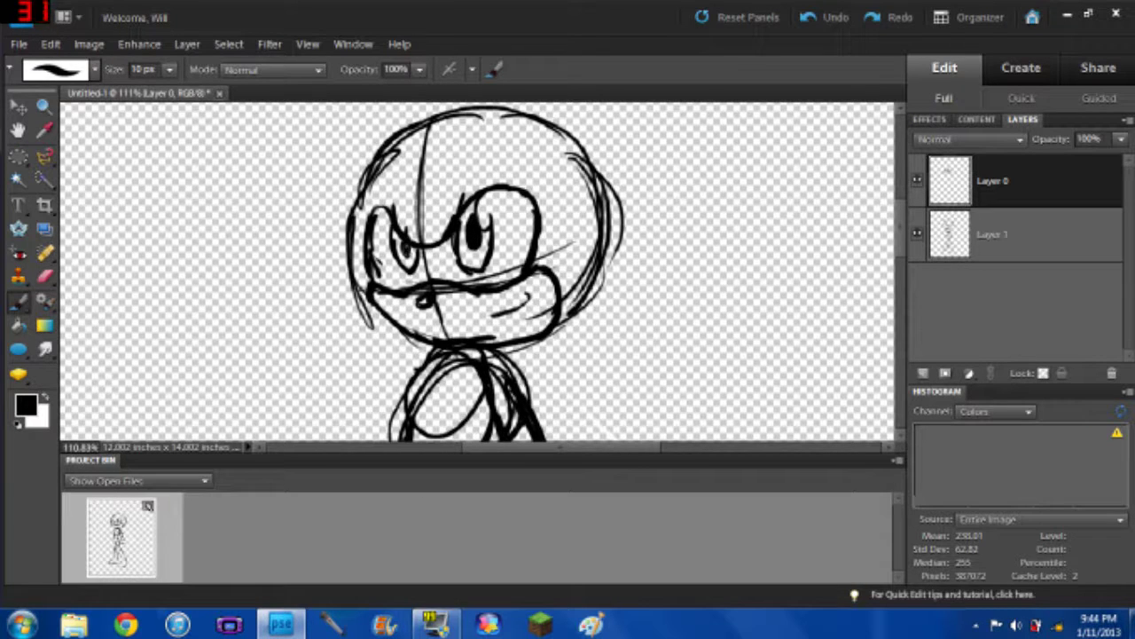
drag(404, 227, 408, 245)
mouse_move(474, 177)
mouse_down()
mouse_move(499, 161)
mouse_move(539, 172)
mouse_move(550, 191)
mouse_up()
mouse_move(364, 227)
mouse_down()
mouse_move(363, 190)
mouse_move(390, 185)
mouse_move(398, 201)
mouse_move(386, 198)
mouse_up()
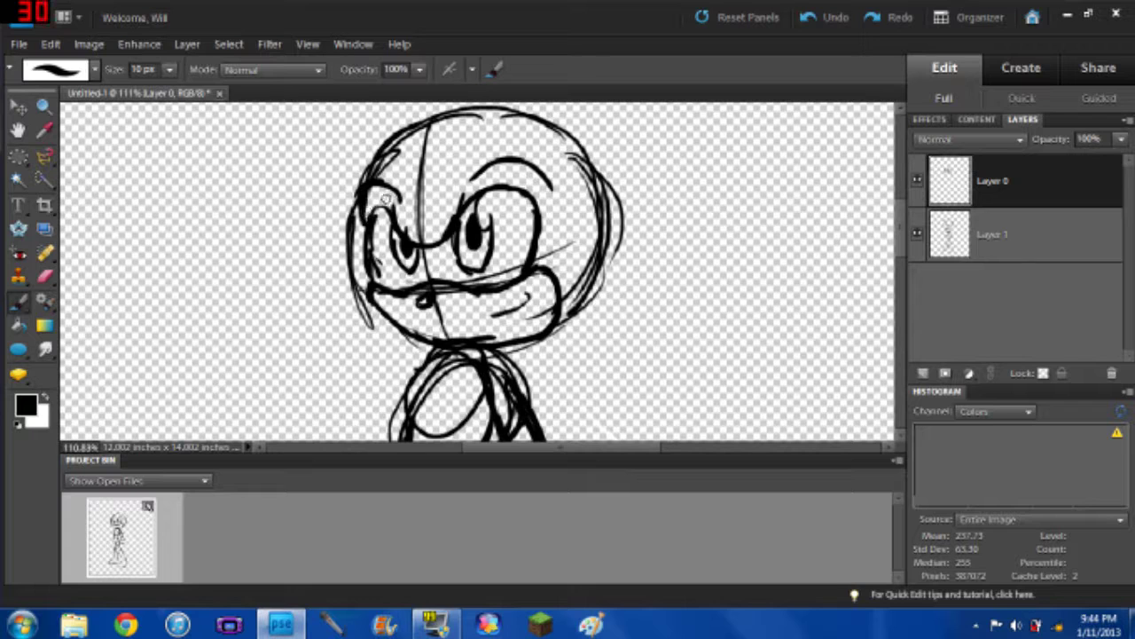
Step: Draw two pointed ears on top of the head, each with an inner ear line
drag(511, 131, 564, 104)
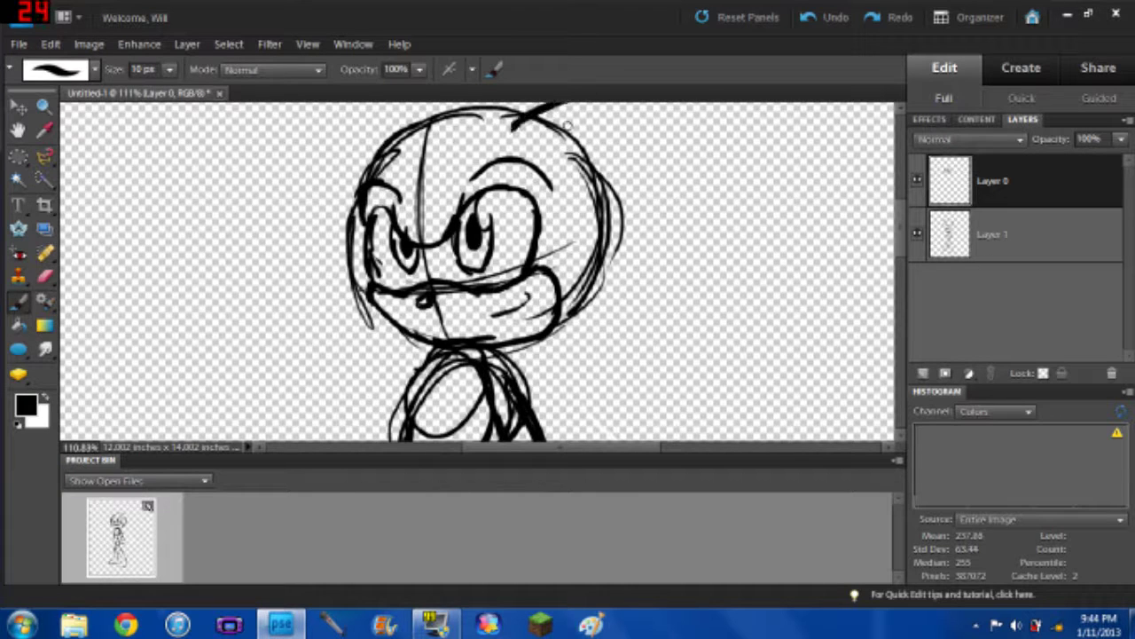
scroll(902, 230, up, 2)
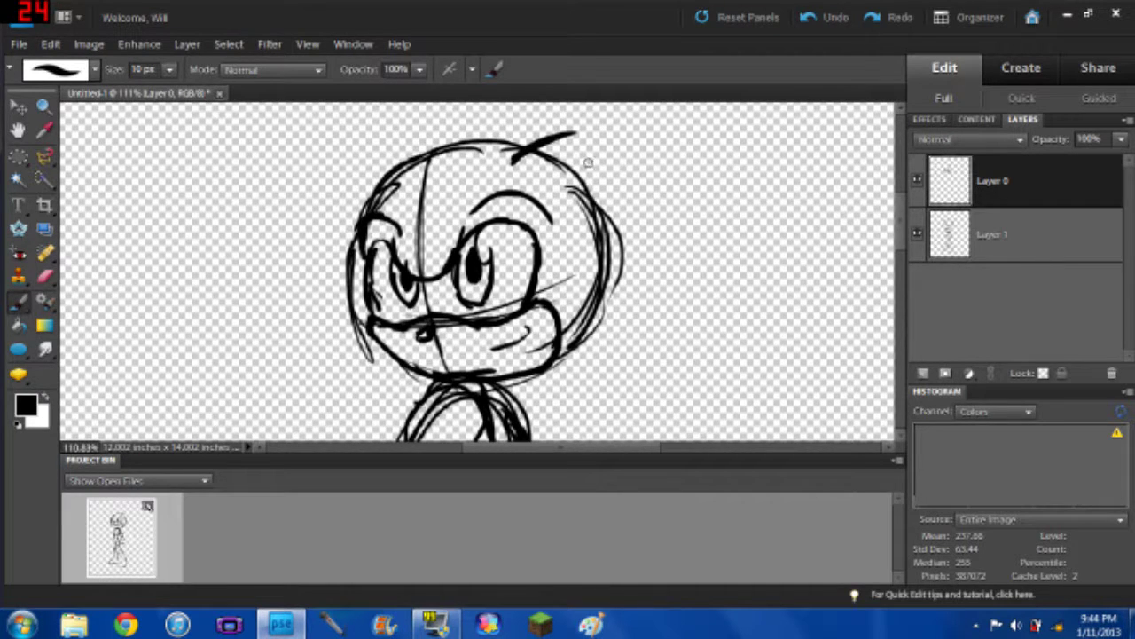
drag(576, 132, 573, 209)
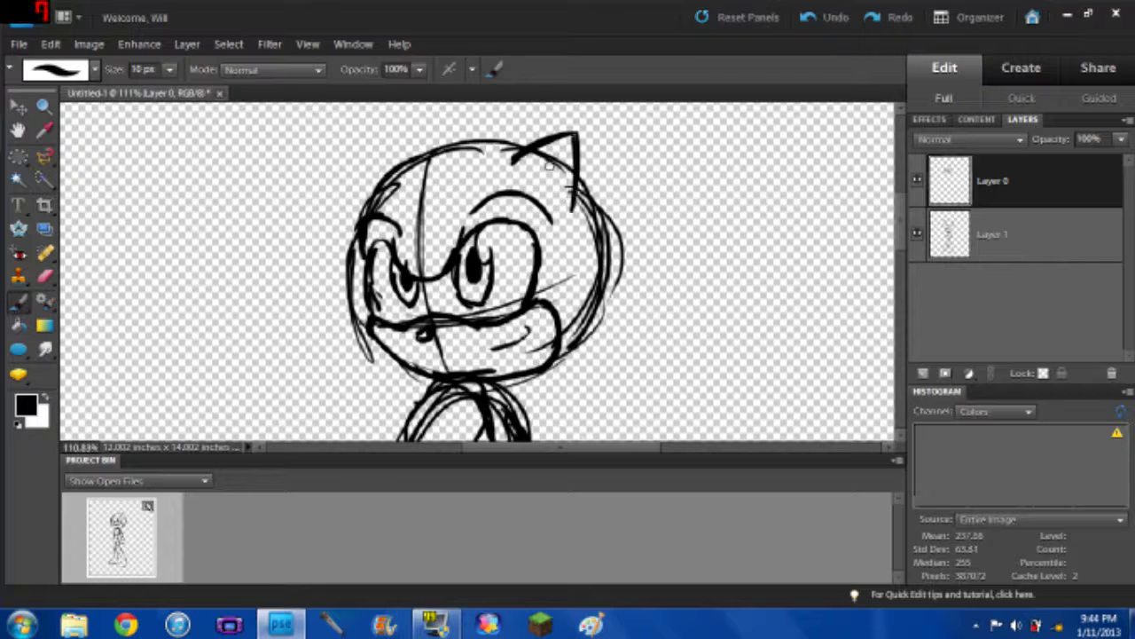
mouse_move(540, 172)
mouse_down()
mouse_move(573, 135)
mouse_move(570, 211)
mouse_up()
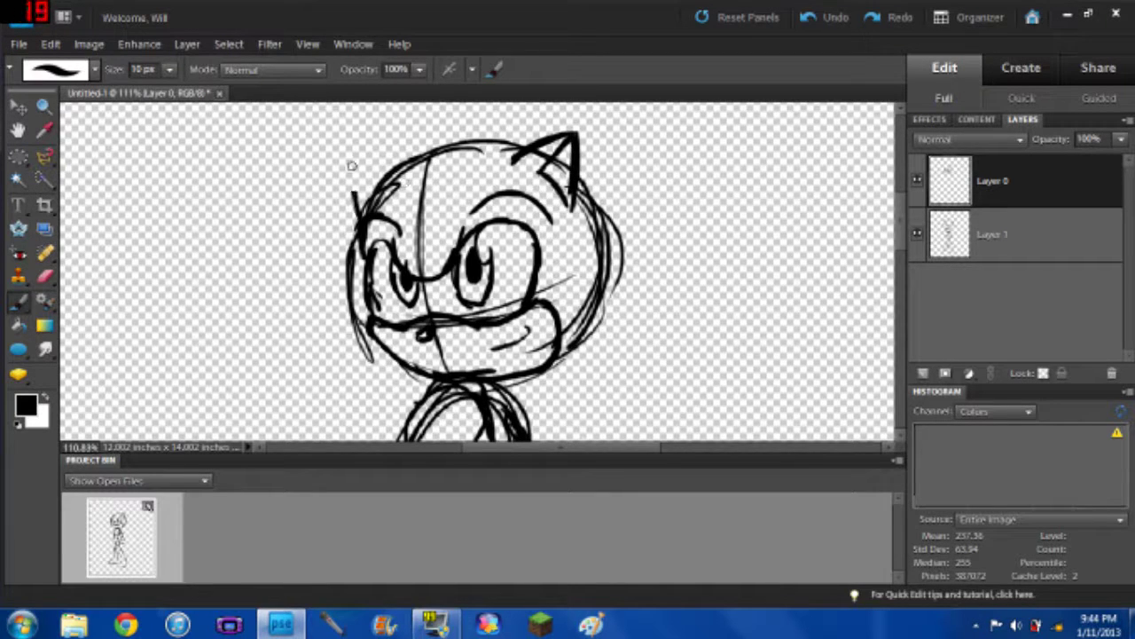
mouse_move(357, 222)
mouse_down()
mouse_move(352, 161)
mouse_move(399, 165)
mouse_up()
mouse_move(364, 206)
mouse_down()
mouse_move(353, 167)
mouse_move(384, 184)
mouse_move(368, 202)
mouse_up()
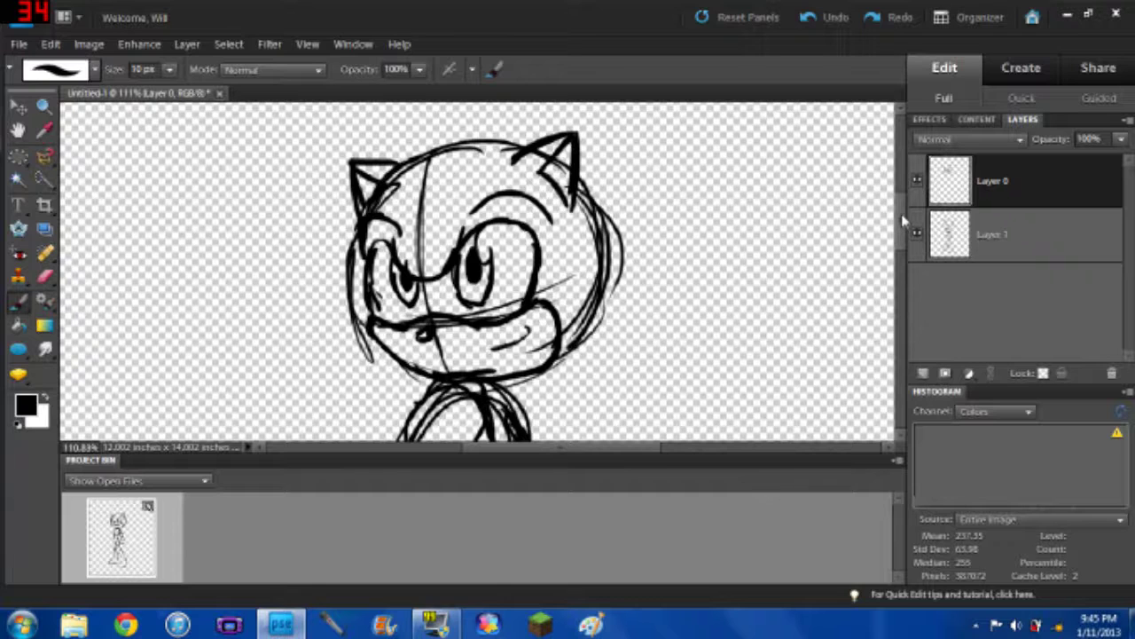
Step: Draw the top of the head between the ears and three large pointed spines down the back of the head
scroll(901, 214, up, 3)
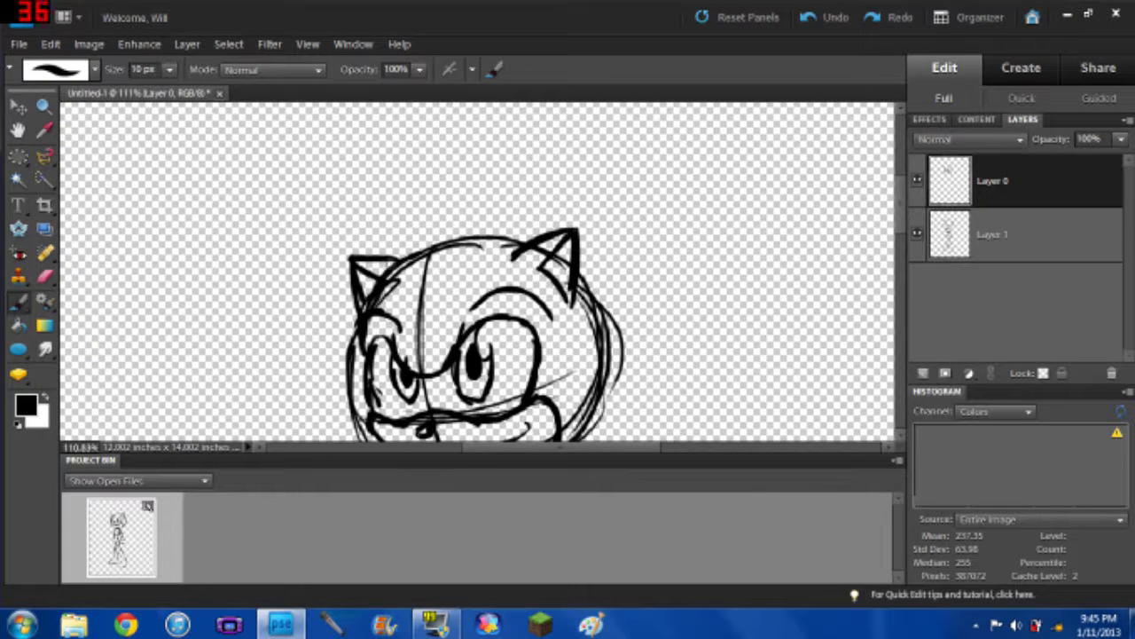
mouse_move(394, 255)
mouse_down()
mouse_move(533, 227)
mouse_move(707, 311)
mouse_up()
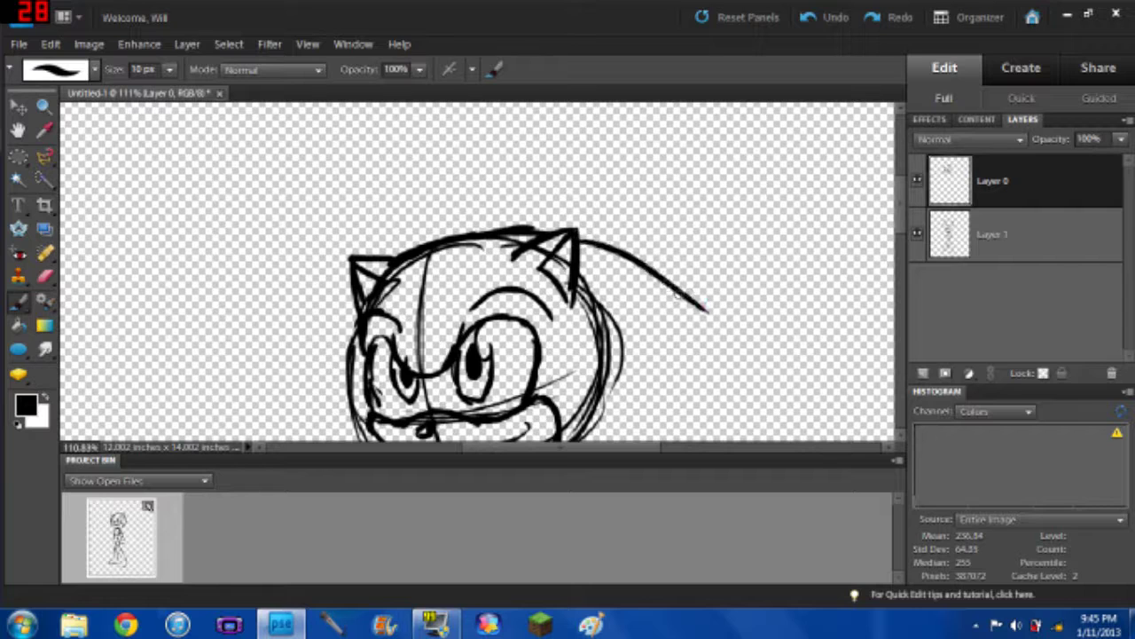
drag(575, 238, 624, 253)
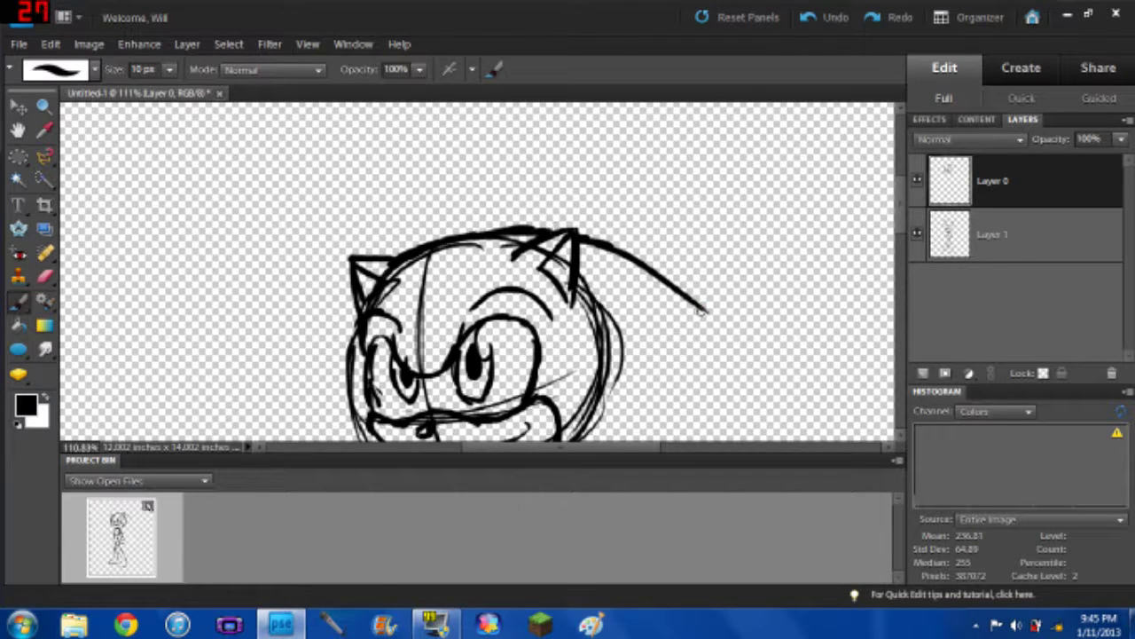
drag(701, 310, 651, 339)
scroll(900, 227, down, 3)
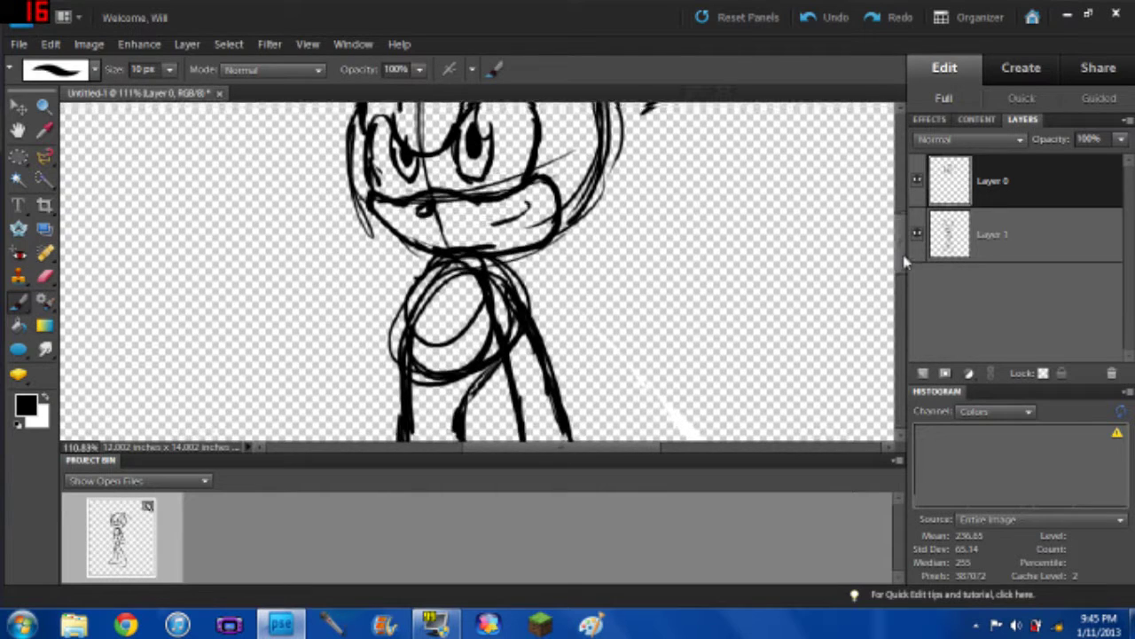
scroll(905, 229, up, 2)
scroll(906, 232, down, 1)
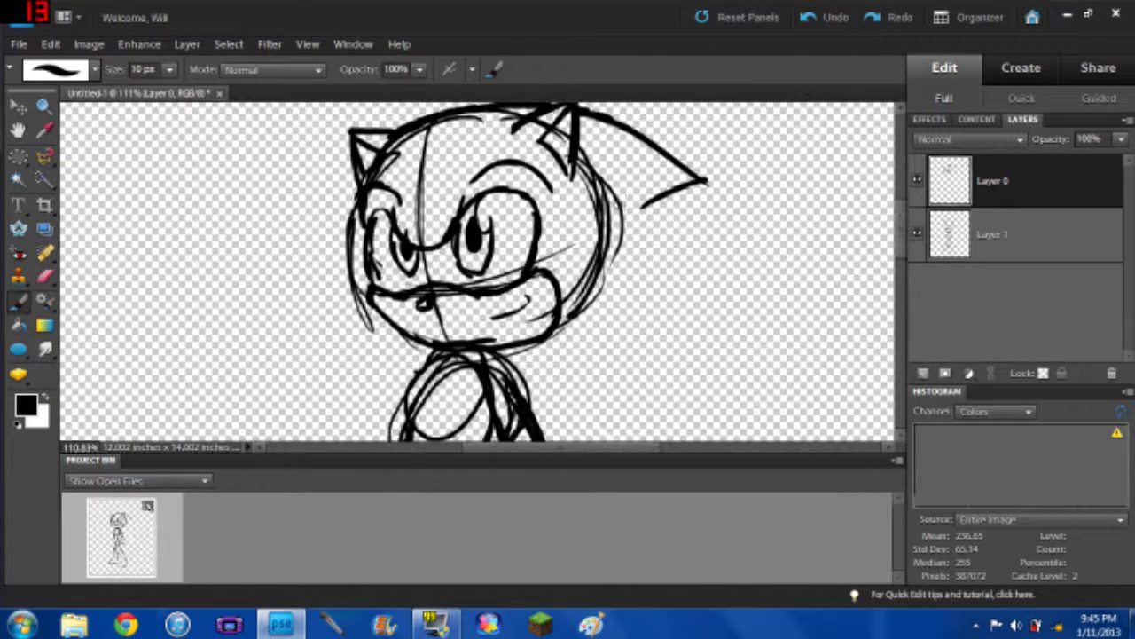
mouse_move(618, 206)
mouse_down()
mouse_move(691, 274)
mouse_move(605, 323)
mouse_move(614, 312)
mouse_move(626, 350)
mouse_move(543, 378)
mouse_up()
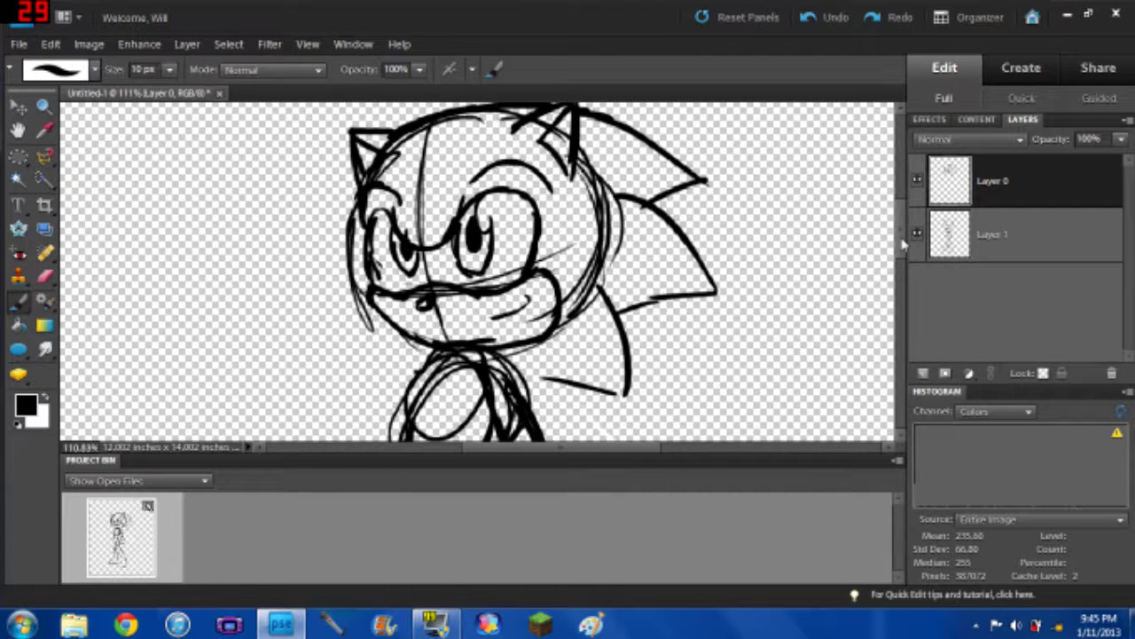
Step: Trace the torso's front edge below the head and draw a teardrop-shaped belly outline inside it
drag(902, 244, 900, 275)
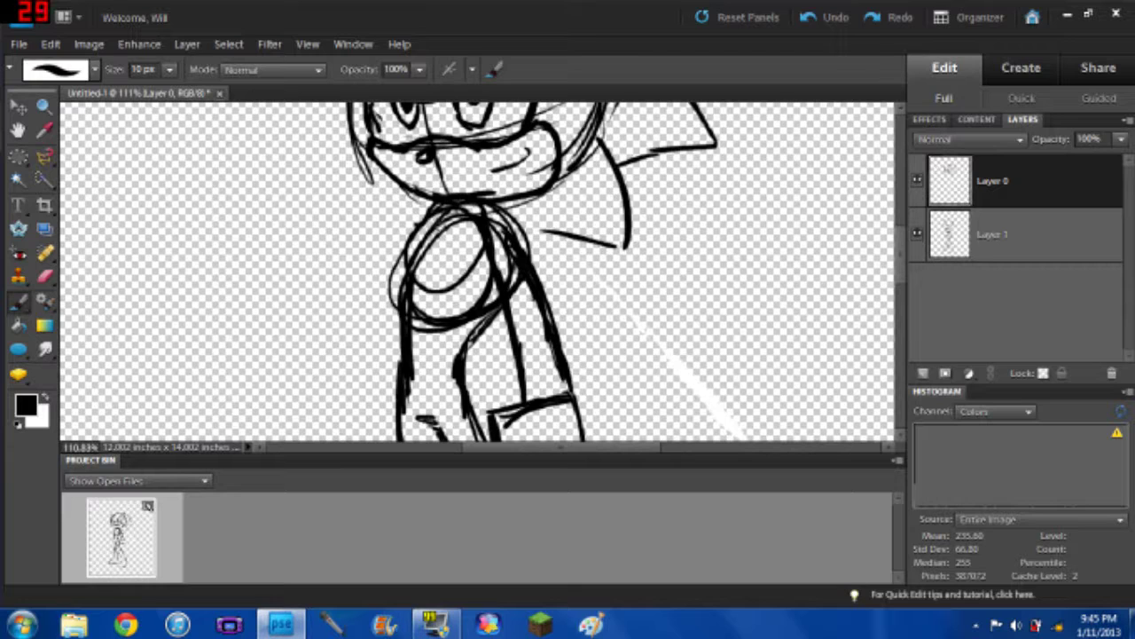
mouse_move(441, 215)
mouse_down()
mouse_move(405, 285)
mouse_move(404, 275)
mouse_move(398, 362)
mouse_up()
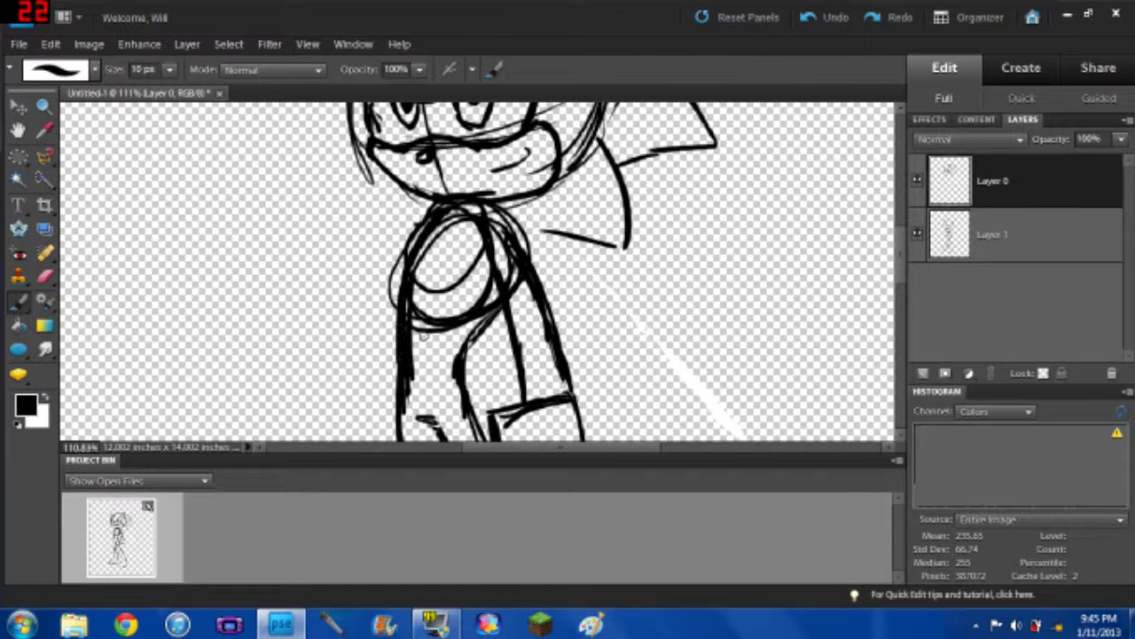
mouse_move(443, 226)
mouse_down()
mouse_move(471, 253)
mouse_move(463, 309)
mouse_move(433, 379)
mouse_move(406, 385)
mouse_up()
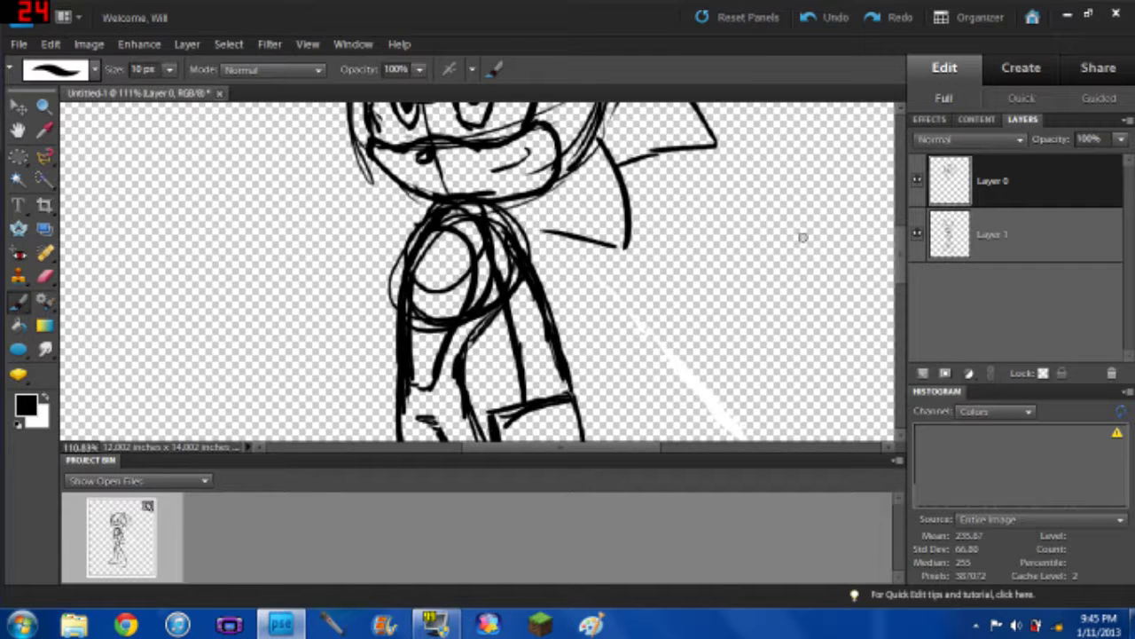
Step: On Layer 1, erase the rough construction circles inside the torso and shoulder with a 15 px Eraser
click(1004, 245)
key(e)
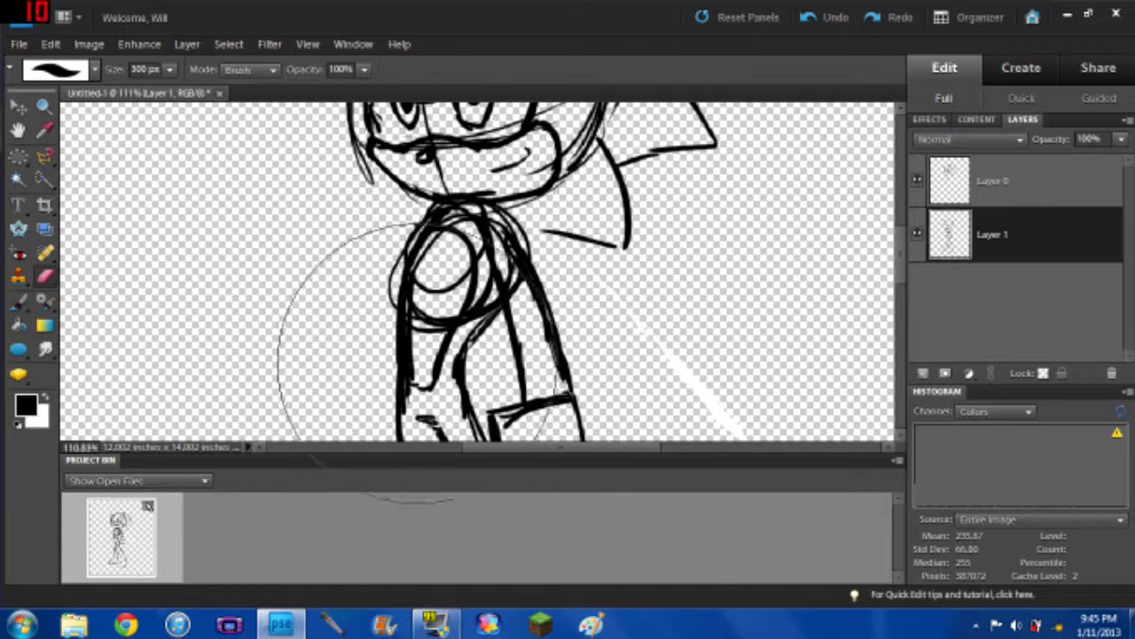
key(bracketleft)
key(bracketleft)
key(bracketleft)
key(bracketleft)
key(bracketleft)
key(bracketleft)
key(bracketleft)
key(bracketleft)
key(bracketleft)
key(bracketleft)
key(bracketleft)
key(bracketleft)
mouse_move(462, 322)
mouse_down()
mouse_move(437, 329)
mouse_move(422, 297)
mouse_move(410, 302)
mouse_move(426, 244)
mouse_move(479, 305)
mouse_move(516, 260)
mouse_up()
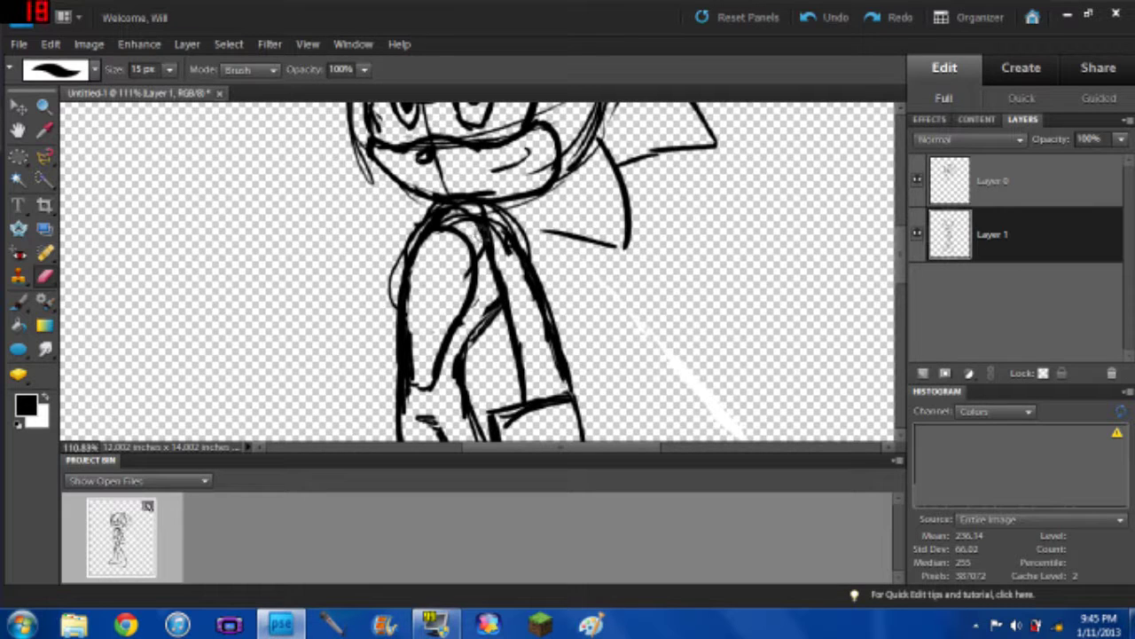
mouse_move(475, 245)
mouse_down()
mouse_move(482, 255)
mouse_move(465, 270)
mouse_up()
mouse_move(433, 228)
mouse_down()
mouse_move(471, 212)
mouse_move(435, 239)
mouse_up()
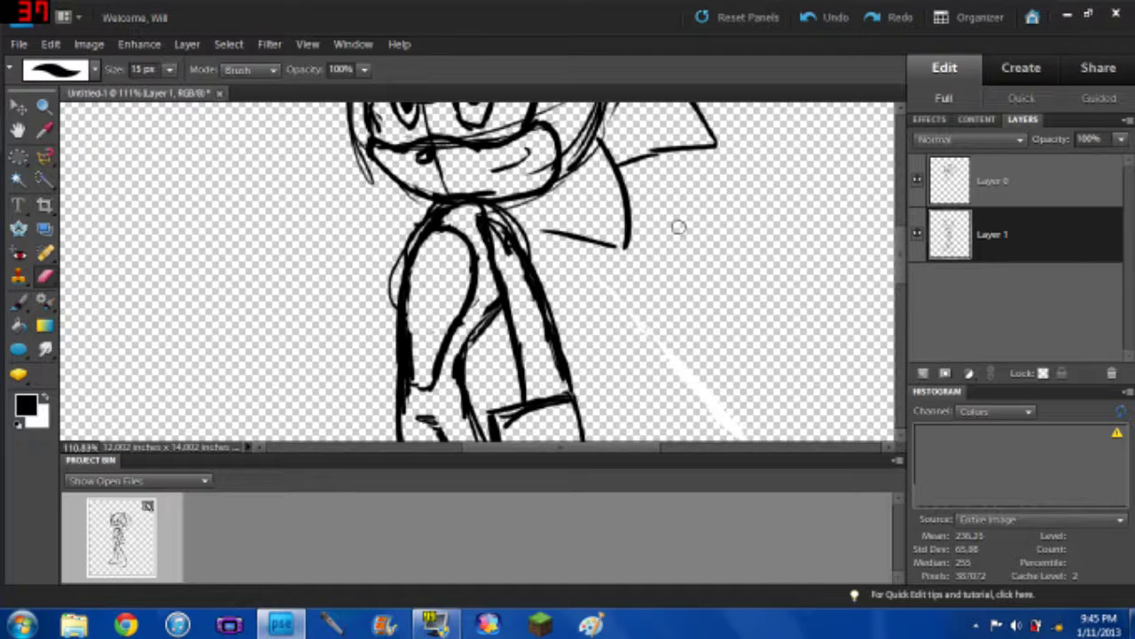
Step: On Layer 0, redraw the neckline where the torso meets the head with the 10 px Brush
click(983, 188)
click(20, 302)
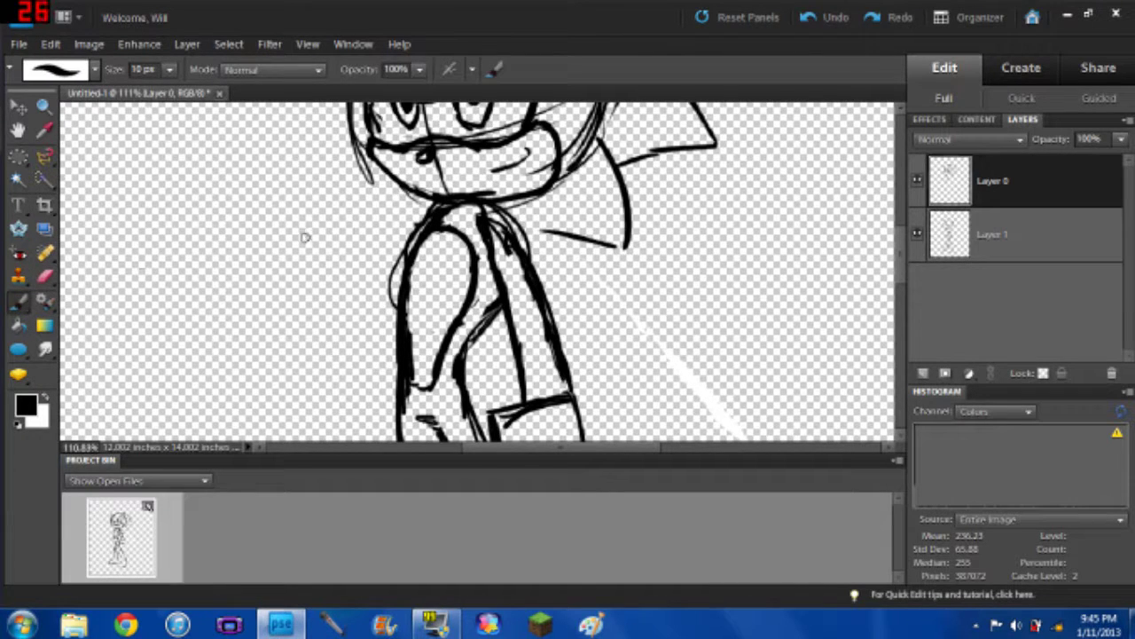
mouse_move(422, 226)
mouse_down()
mouse_move(438, 204)
mouse_move(479, 208)
mouse_up()
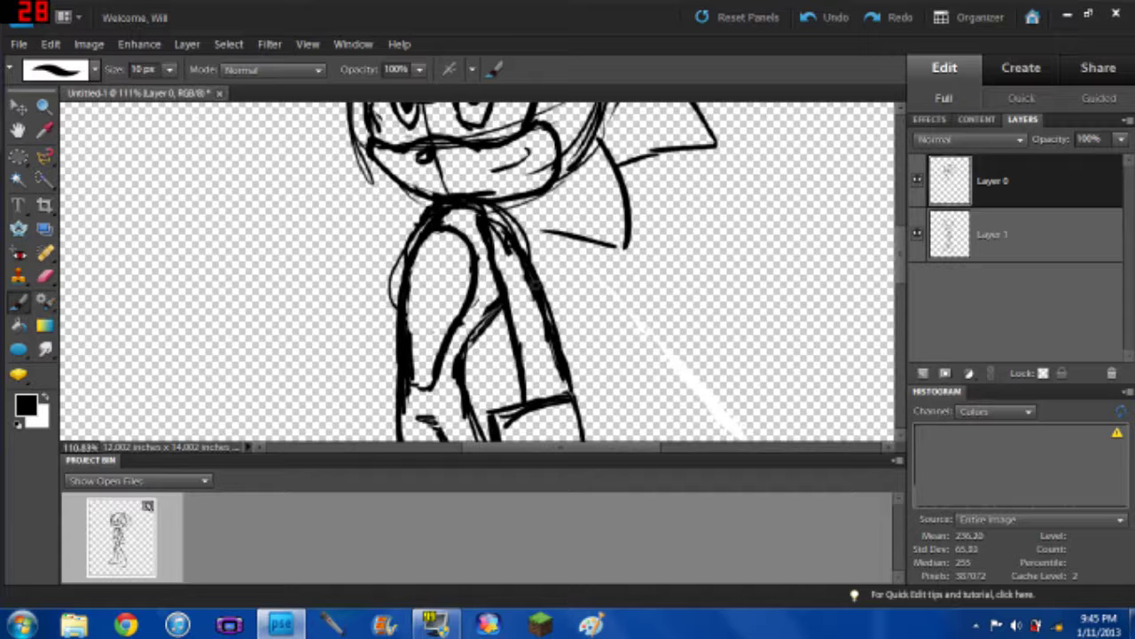
Step: On Layer 1, erase most of the rough hand block at the end of the arm with the 15 px Eraser
drag(901, 269, 902, 289)
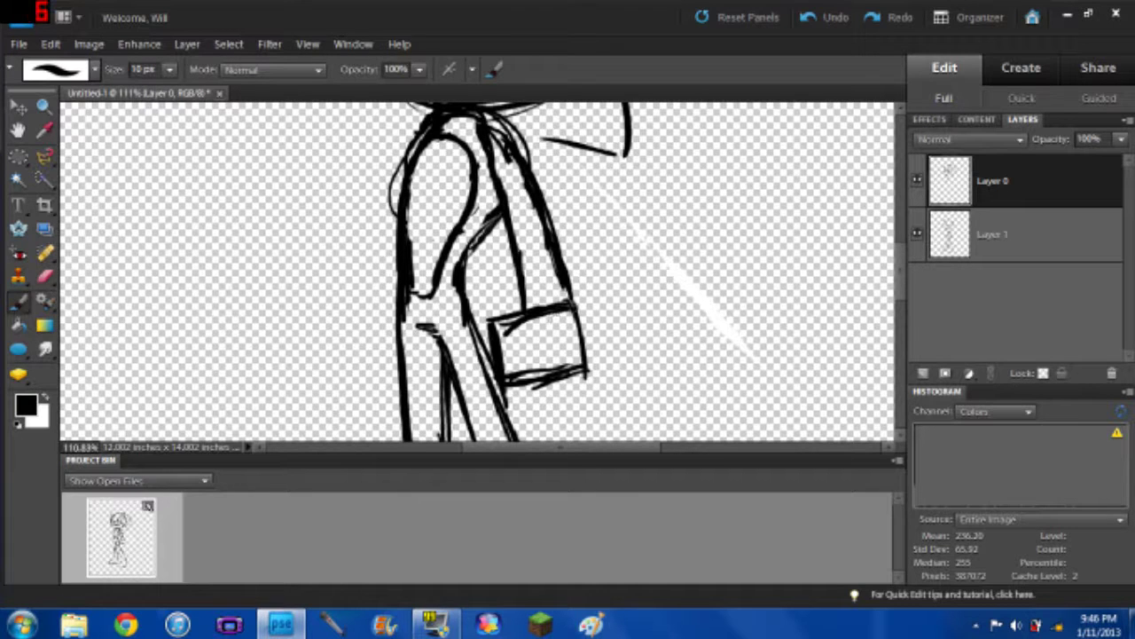
click(1000, 252)
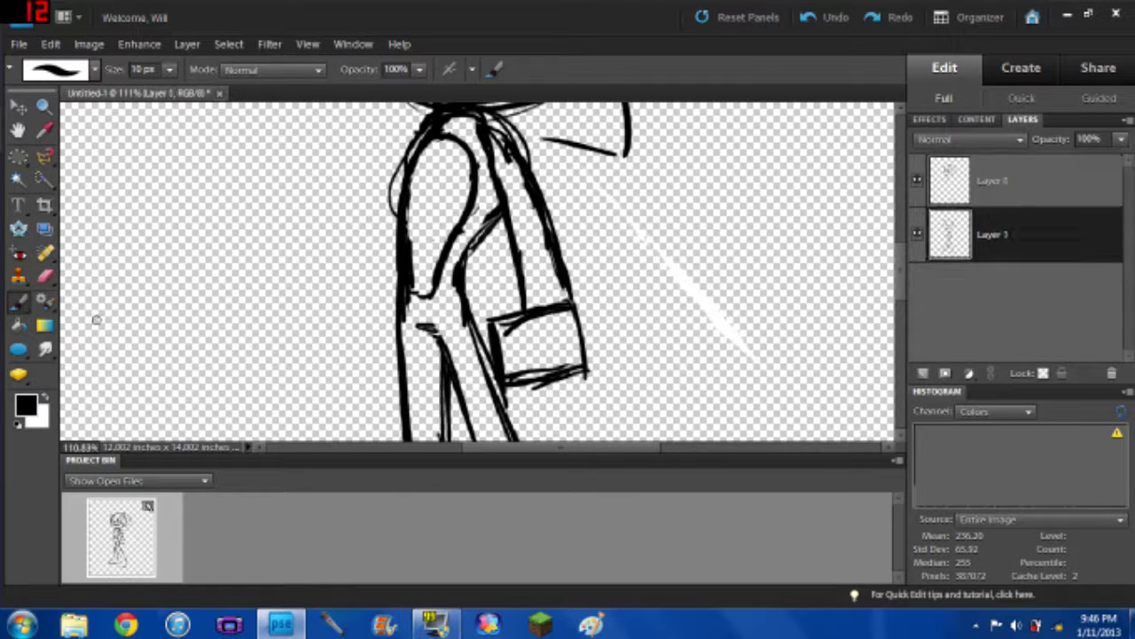
click(45, 277)
mouse_move(518, 323)
mouse_down()
mouse_move(485, 321)
mouse_move(579, 307)
mouse_move(583, 376)
mouse_move(545, 372)
mouse_move(573, 360)
mouse_up()
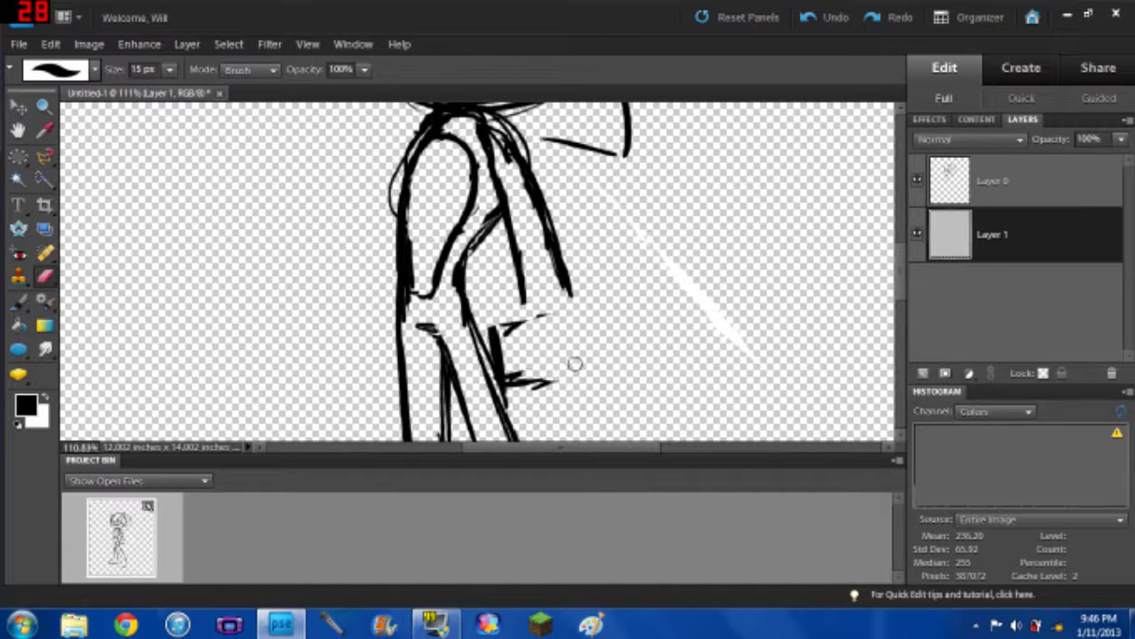
mouse_move(542, 312)
mouse_down()
mouse_move(497, 322)
mouse_move(509, 325)
mouse_up()
Step: Set the foreground color to orange and brush a square hand guide at the end of the arm on Layer 1
click(25, 404)
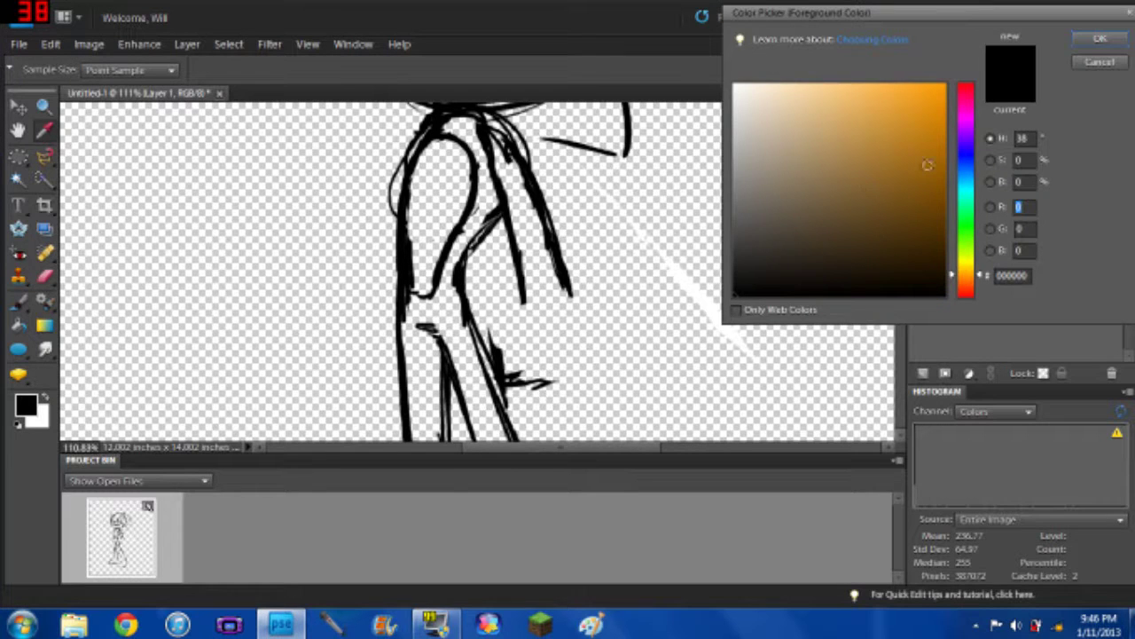
click(919, 112)
click(1099, 39)
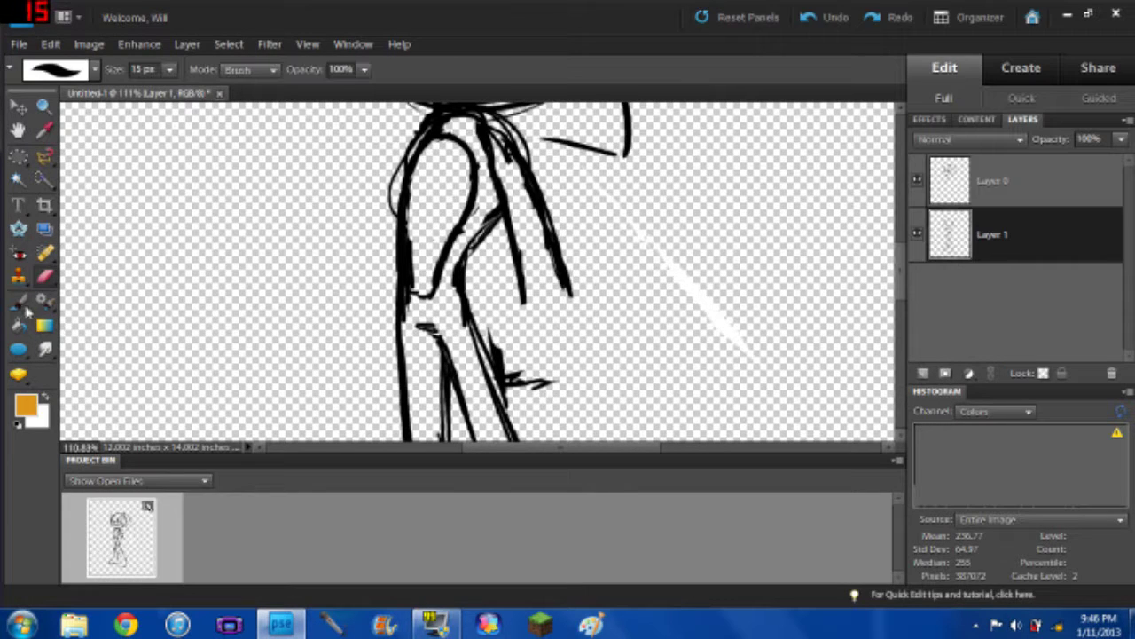
mouse_move(516, 306)
mouse_down()
mouse_move(543, 299)
mouse_move(495, 310)
mouse_move(572, 297)
mouse_move(577, 337)
mouse_move(532, 376)
mouse_move(501, 372)
mouse_move(497, 311)
mouse_up()
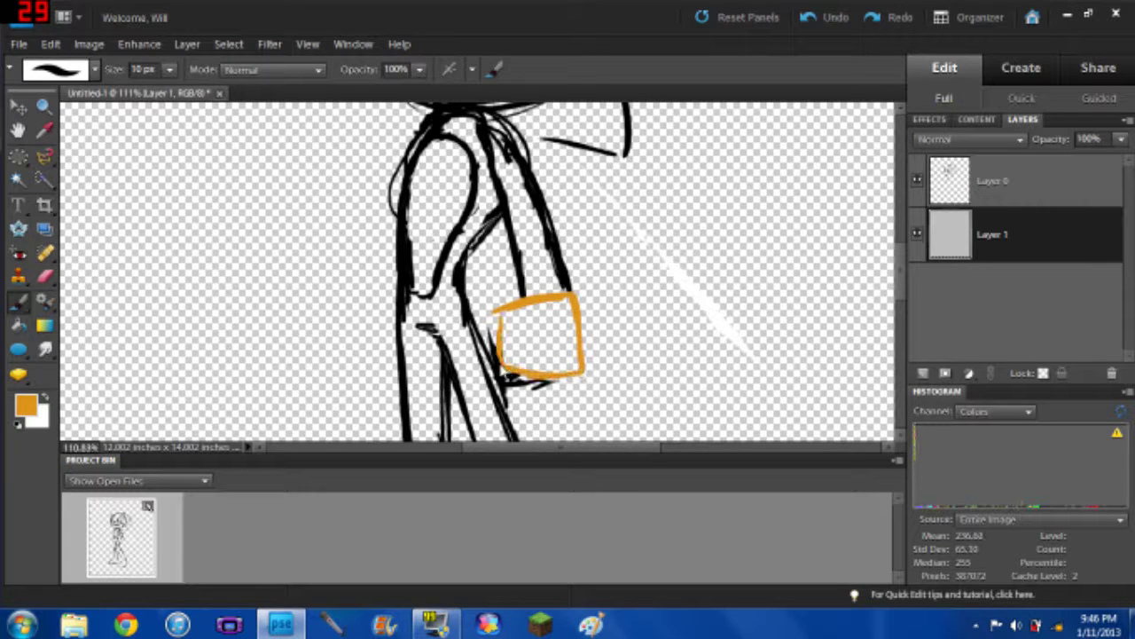
Step: On Layer 0, switch the foreground color back to black and draw the arm's edges and a glove cuff above the orange square
click(983, 182)
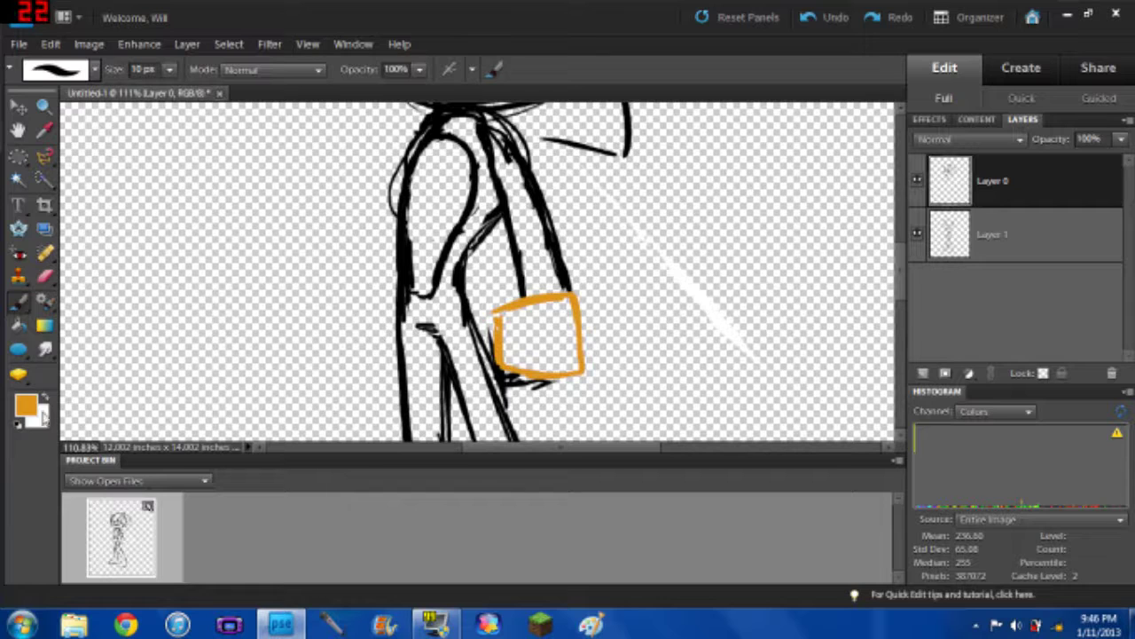
click(27, 406)
click(747, 267)
key(Return)
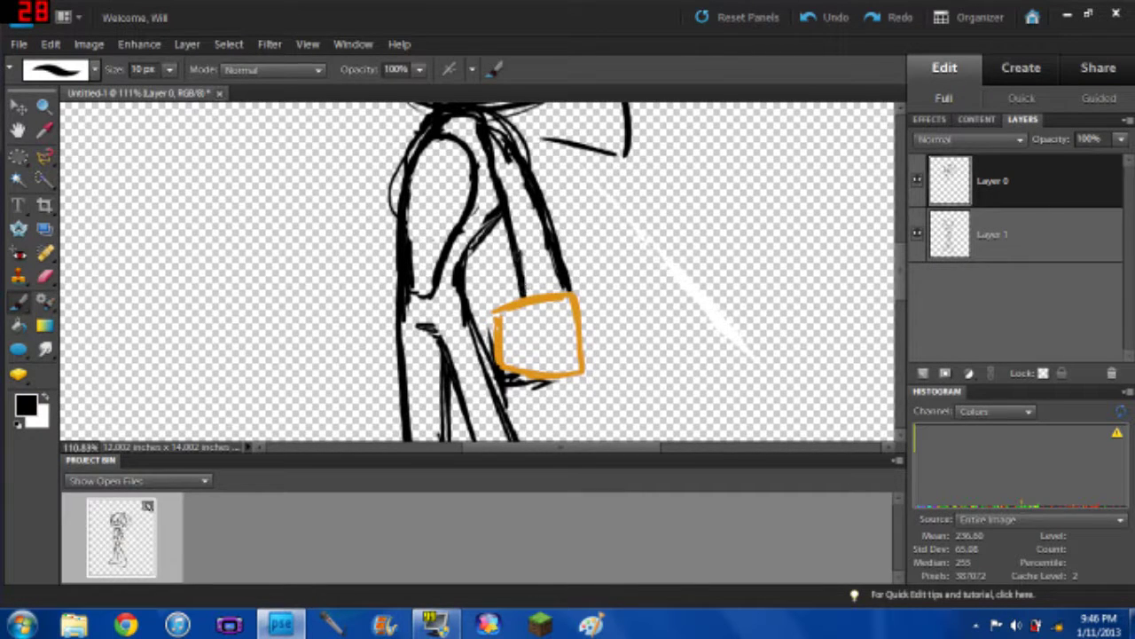
drag(518, 261, 552, 252)
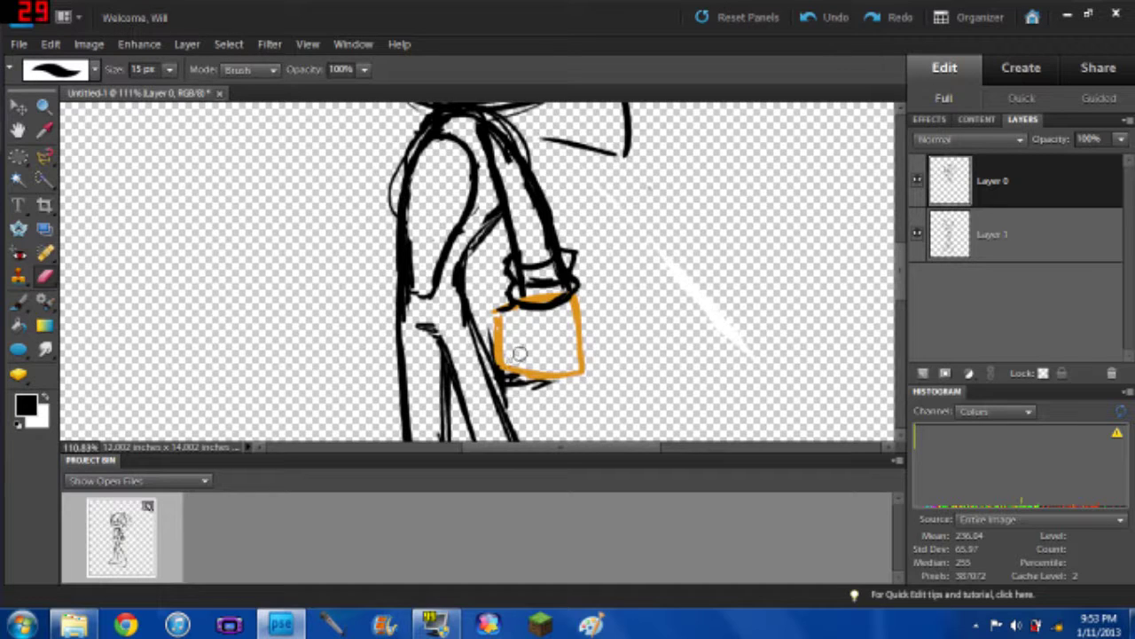
Step: Draw the closed fist outline with thumb and finger bumps inside the orange square using the 10 px Brush
click(19, 301)
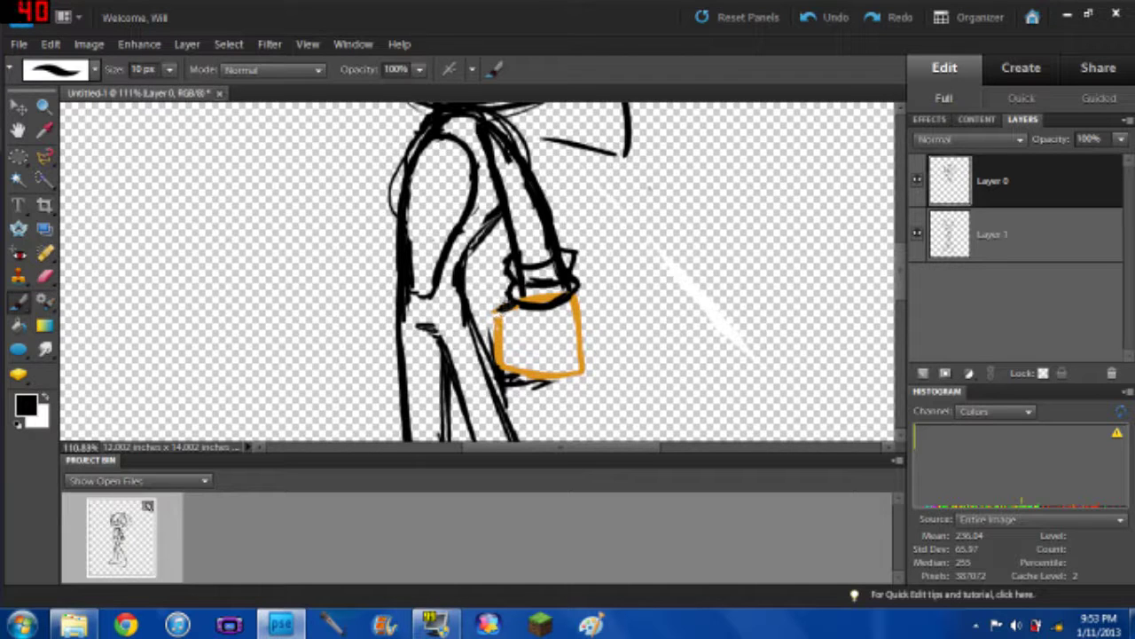
mouse_move(495, 308)
mouse_down()
mouse_move(496, 341)
mouse_move(511, 339)
mouse_move(502, 357)
mouse_move(519, 377)
mouse_move(542, 370)
mouse_up()
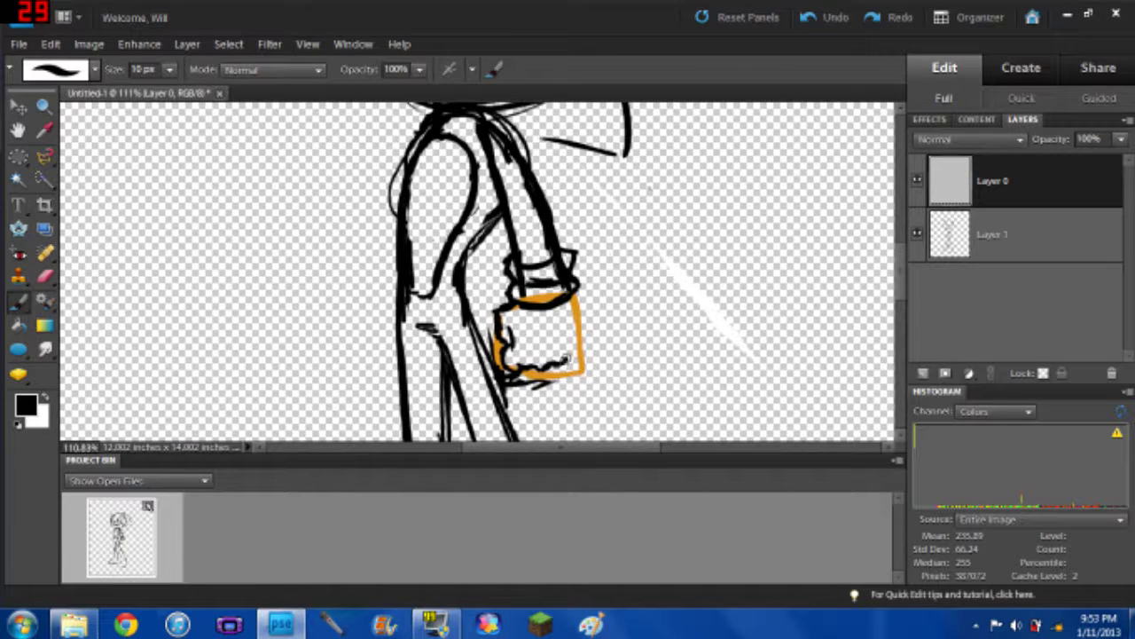
drag(576, 359, 574, 293)
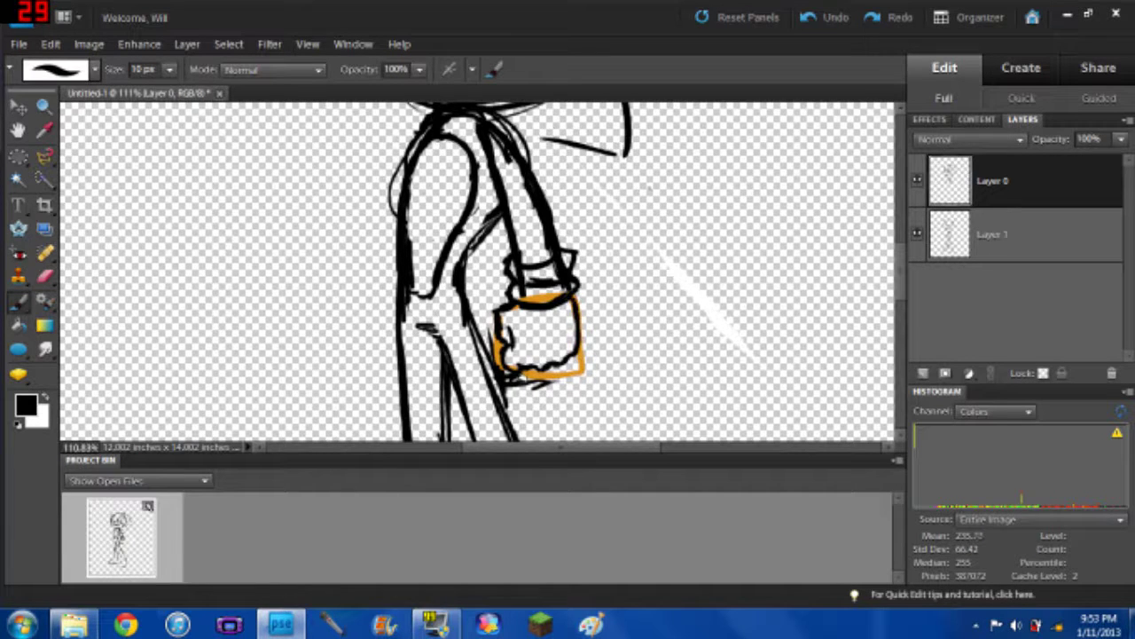
mouse_move(519, 369)
mouse_down()
mouse_move(537, 382)
mouse_move(552, 369)
mouse_up()
Step: Trace the lower back with a short band joining it to the glove cuff, and trace both edges of the rear leg
mouse_move(900, 270)
mouse_down()
mouse_move(902, 231)
mouse_move(902, 279)
mouse_up()
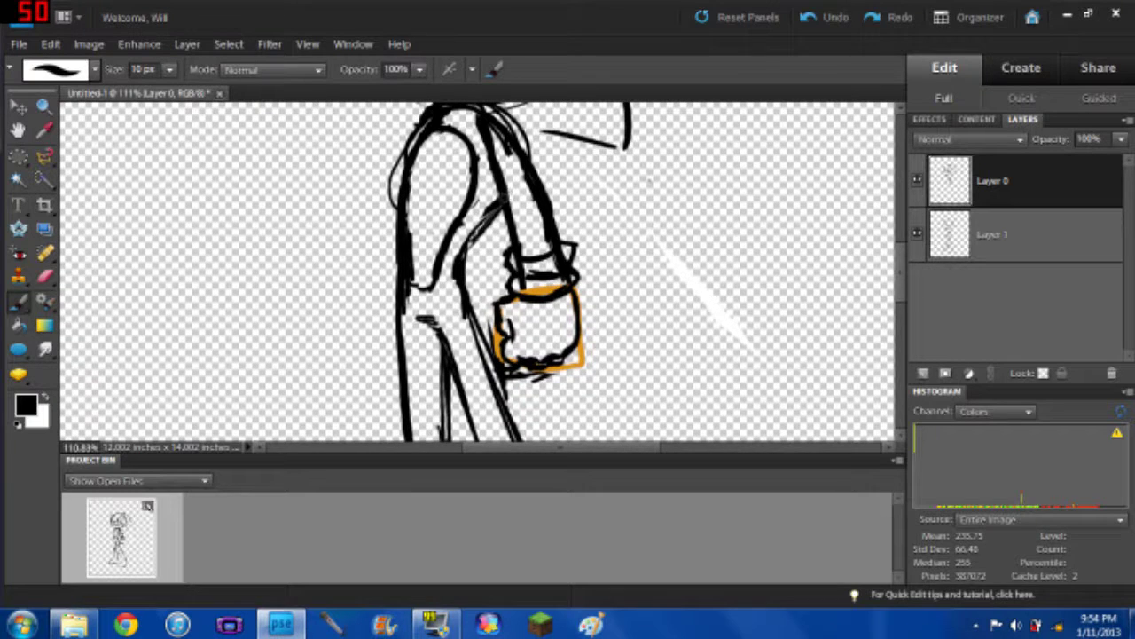
mouse_move(503, 197)
mouse_down()
mouse_move(459, 275)
mouse_move(491, 282)
mouse_move(513, 268)
mouse_up()
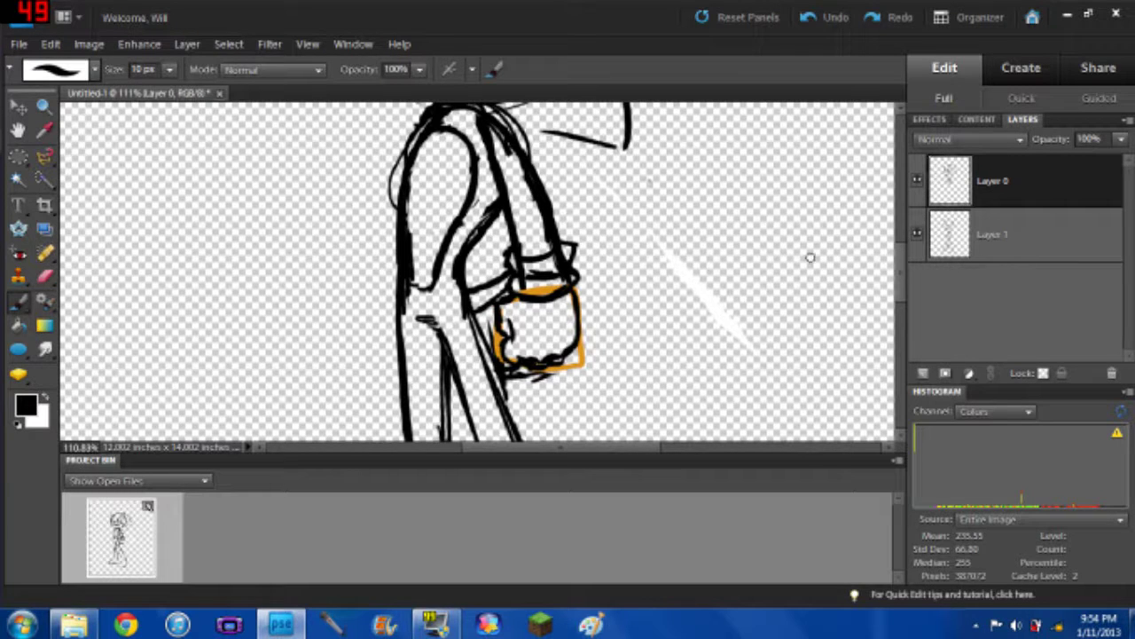
drag(898, 275, 894, 300)
mouse_move(415, 197)
mouse_down()
mouse_move(448, 212)
mouse_move(512, 438)
mouse_up()
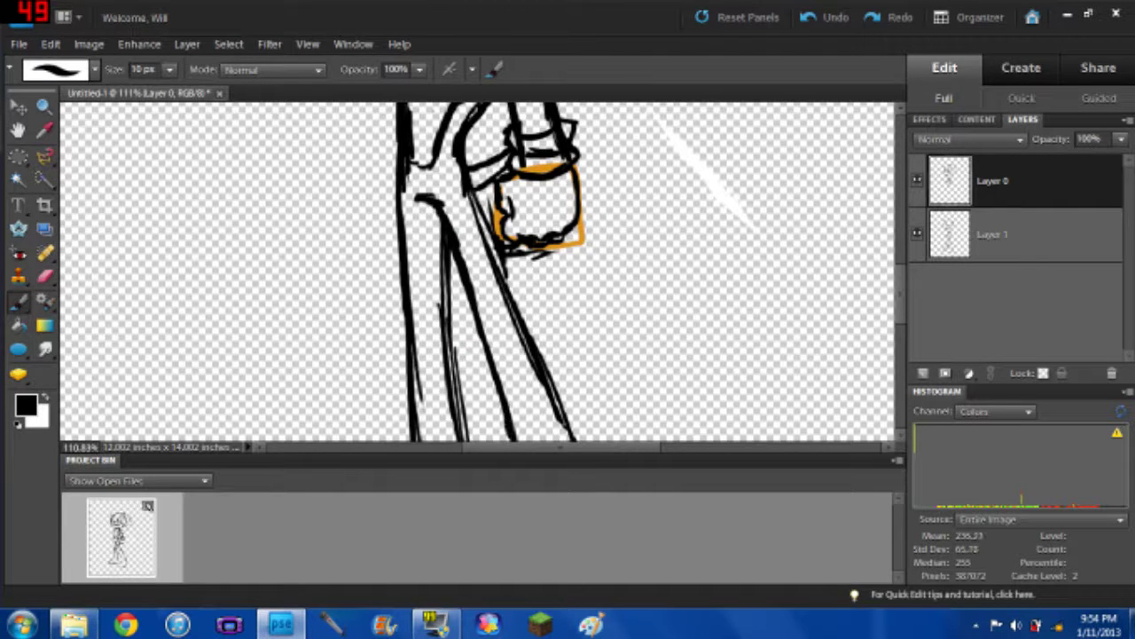
drag(473, 200, 563, 419)
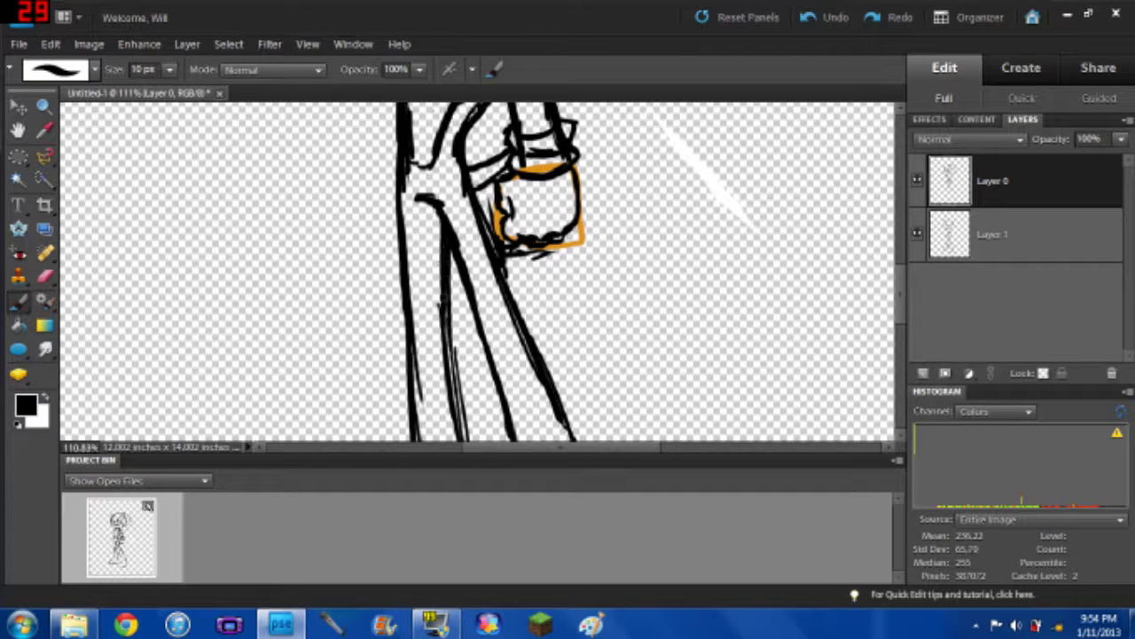
Step: Trace both edges of the leg on the image's left side and draw folded sock cuffs around both ankles
drag(444, 298, 455, 432)
drag(401, 181, 420, 440)
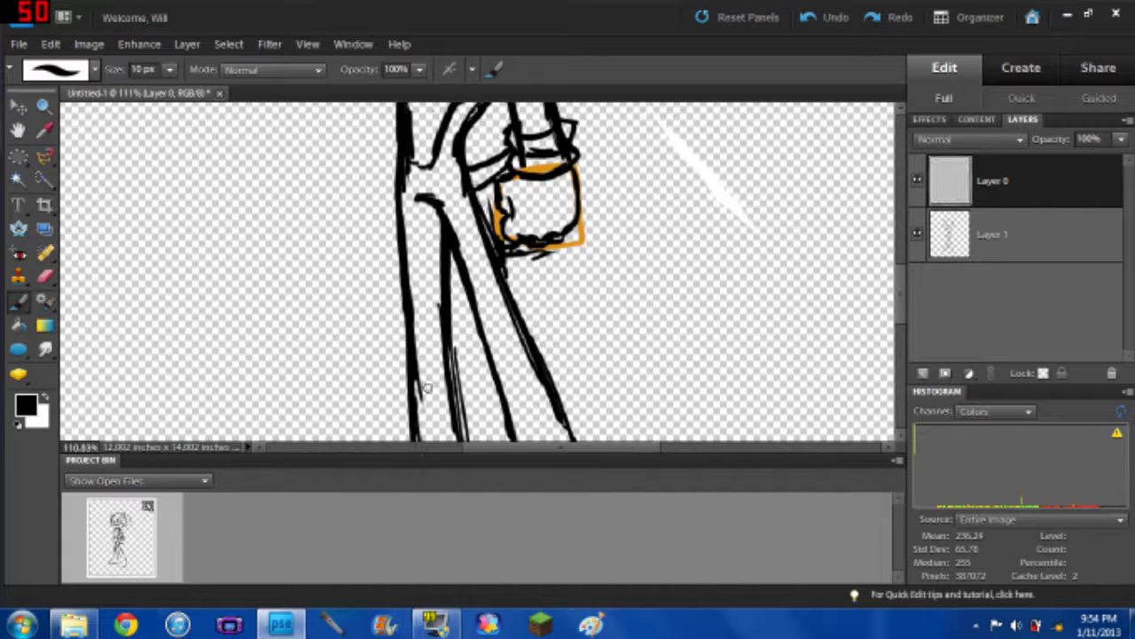
drag(904, 305, 896, 355)
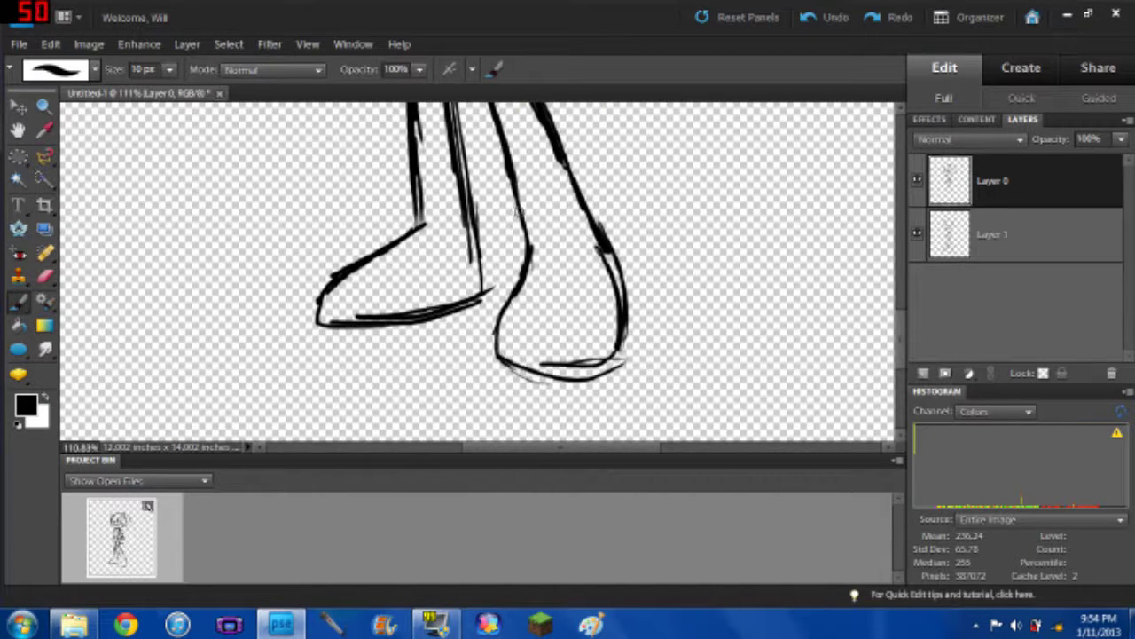
mouse_move(516, 215)
mouse_down()
mouse_move(559, 219)
mouse_move(579, 200)
mouse_move(572, 182)
mouse_move(605, 179)
mouse_move(590, 219)
mouse_move(613, 220)
mouse_move(606, 240)
mouse_up()
mouse_move(603, 250)
mouse_down()
mouse_move(560, 266)
mouse_move(532, 256)
mouse_move(585, 260)
mouse_move(511, 253)
mouse_up()
mouse_move(512, 213)
mouse_down()
mouse_move(534, 238)
mouse_move(581, 230)
mouse_up()
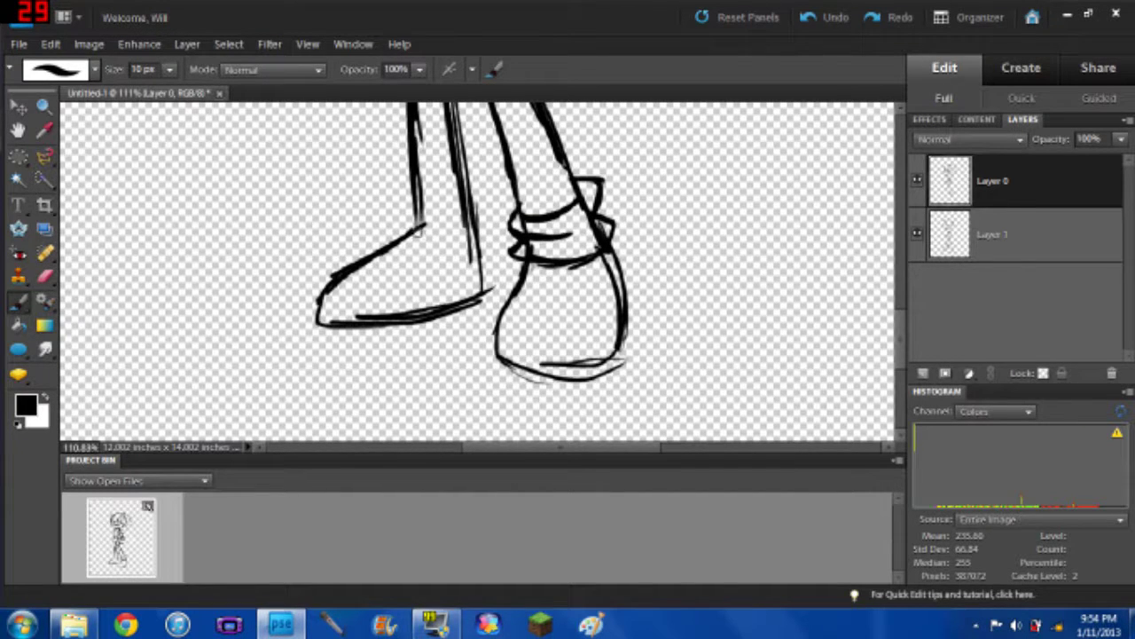
mouse_move(417, 199)
mouse_down()
mouse_move(481, 171)
mouse_move(479, 209)
mouse_move(445, 240)
mouse_move(404, 189)
mouse_move(407, 223)
mouse_move(441, 208)
mouse_up()
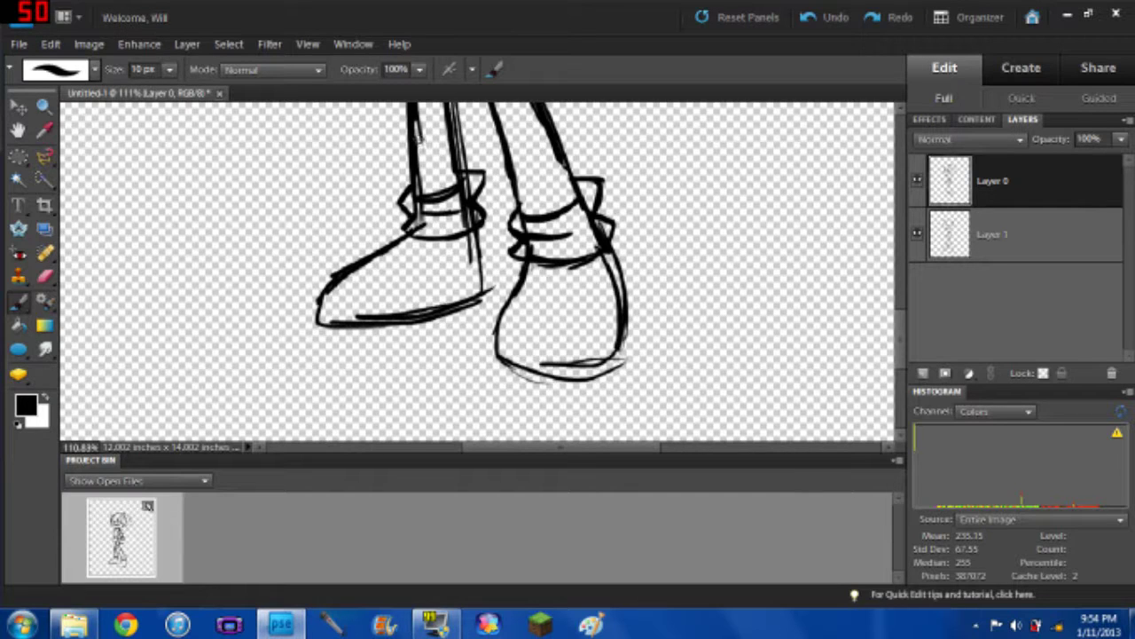
Step: Thicken the edges of both lower legs down to the sock cuffs with the 10 px Brush
drag(410, 115, 417, 191)
drag(450, 101, 458, 181)
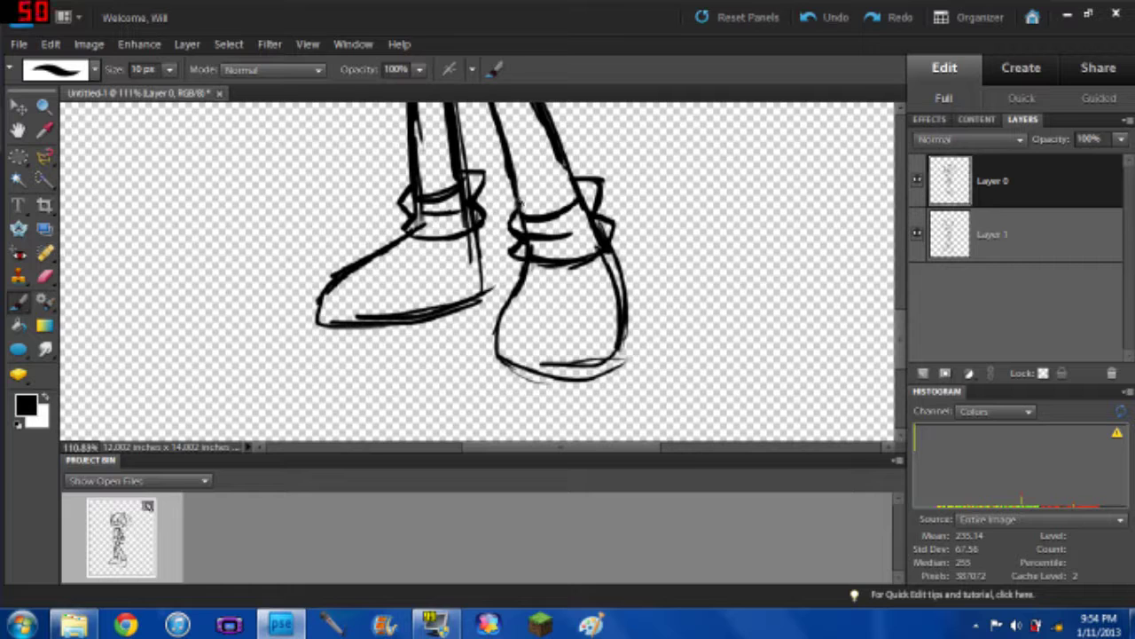
drag(518, 206, 499, 109)
drag(557, 155, 576, 195)
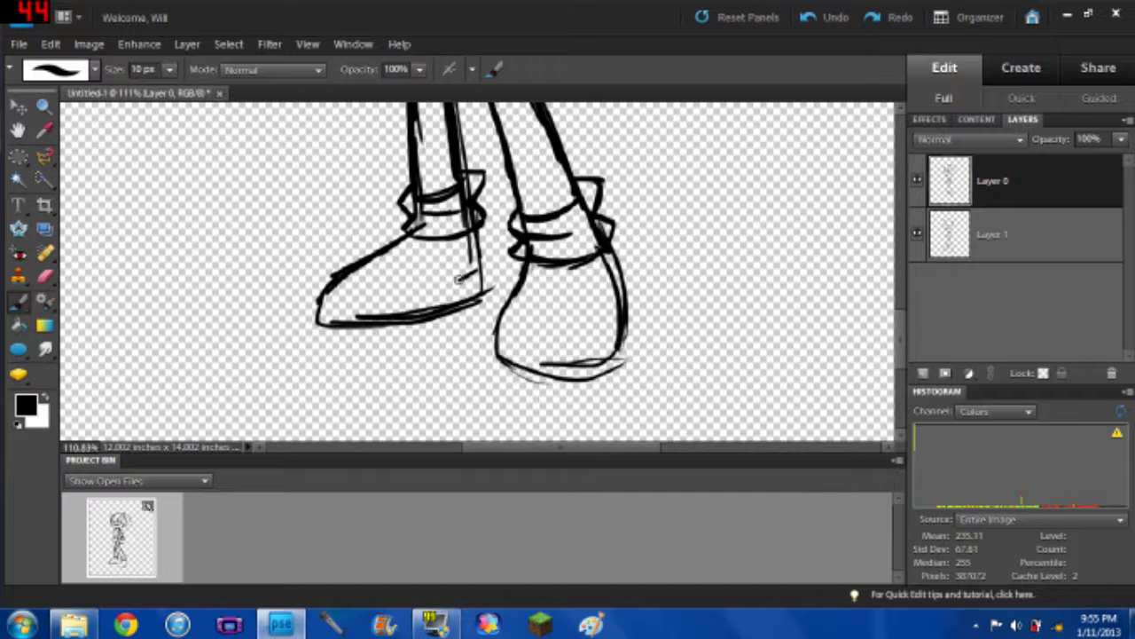
Step: Detail the side-facing shoe with a stepped heel, a thick sole and two curved strap lines, and darken its upper outline
mouse_move(479, 271)
mouse_down()
mouse_move(428, 302)
mouse_move(319, 320)
mouse_move(431, 317)
mouse_move(479, 298)
mouse_move(480, 254)
mouse_move(464, 293)
mouse_up()
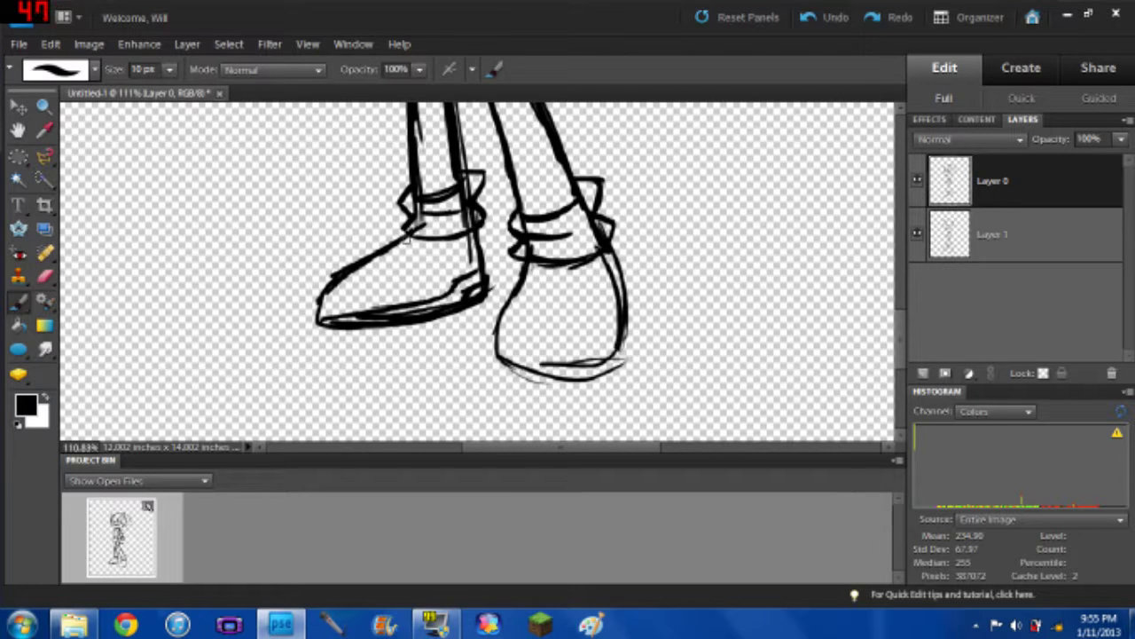
drag(421, 259, 431, 302)
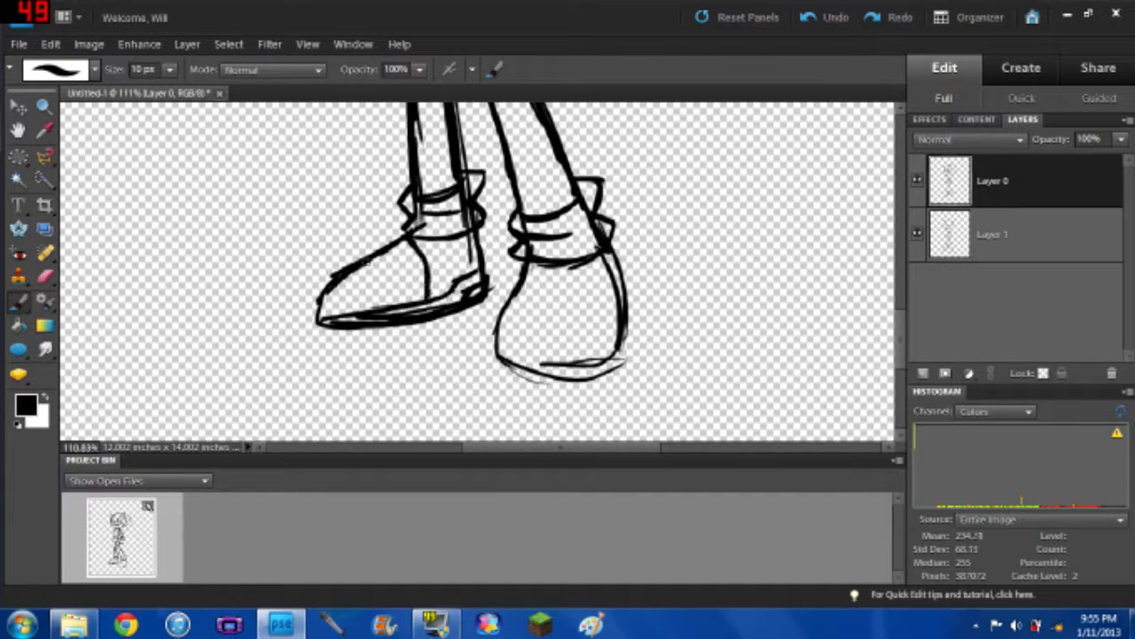
drag(366, 260, 385, 303)
mouse_move(318, 315)
mouse_down()
mouse_move(334, 284)
mouse_move(411, 238)
mouse_up()
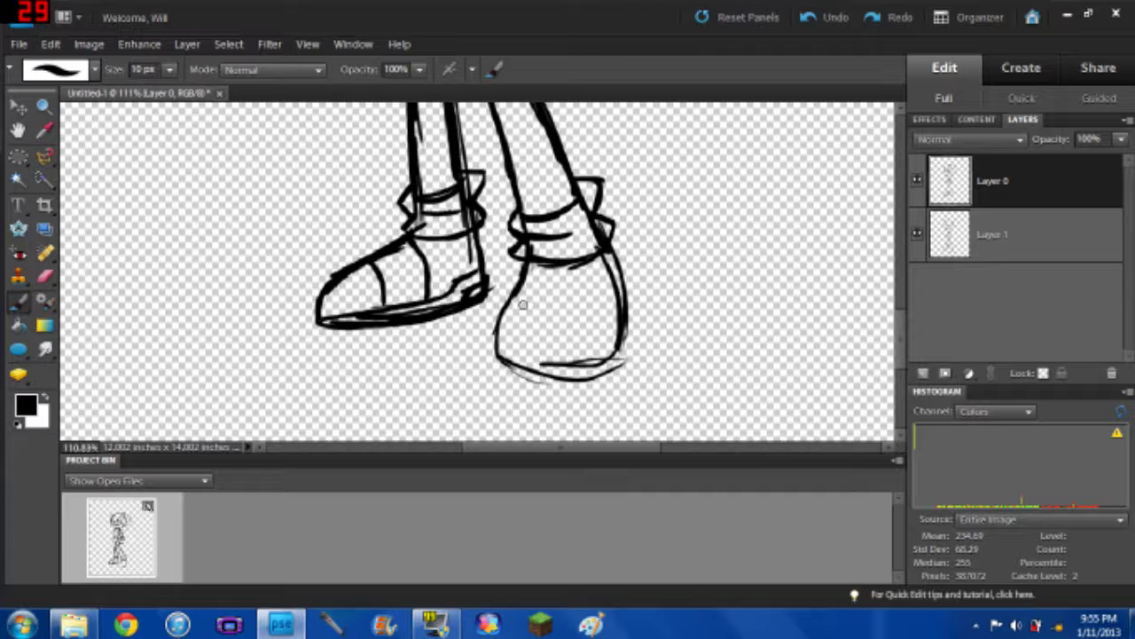
Step: Draw a curved strap and a small round buckle on the front-facing shoe, and trace its outline and sole
mouse_move(503, 303)
mouse_down()
mouse_move(538, 286)
mouse_move(579, 289)
mouse_move(605, 314)
mouse_up()
mouse_move(521, 271)
mouse_down()
mouse_move(590, 264)
mouse_move(610, 289)
mouse_move(614, 338)
mouse_up()
mouse_move(626, 281)
mouse_down()
mouse_move(628, 316)
mouse_move(601, 301)
mouse_up()
mouse_move(509, 296)
mouse_down()
mouse_move(497, 359)
mouse_move(525, 372)
mouse_move(601, 363)
mouse_move(622, 348)
mouse_up()
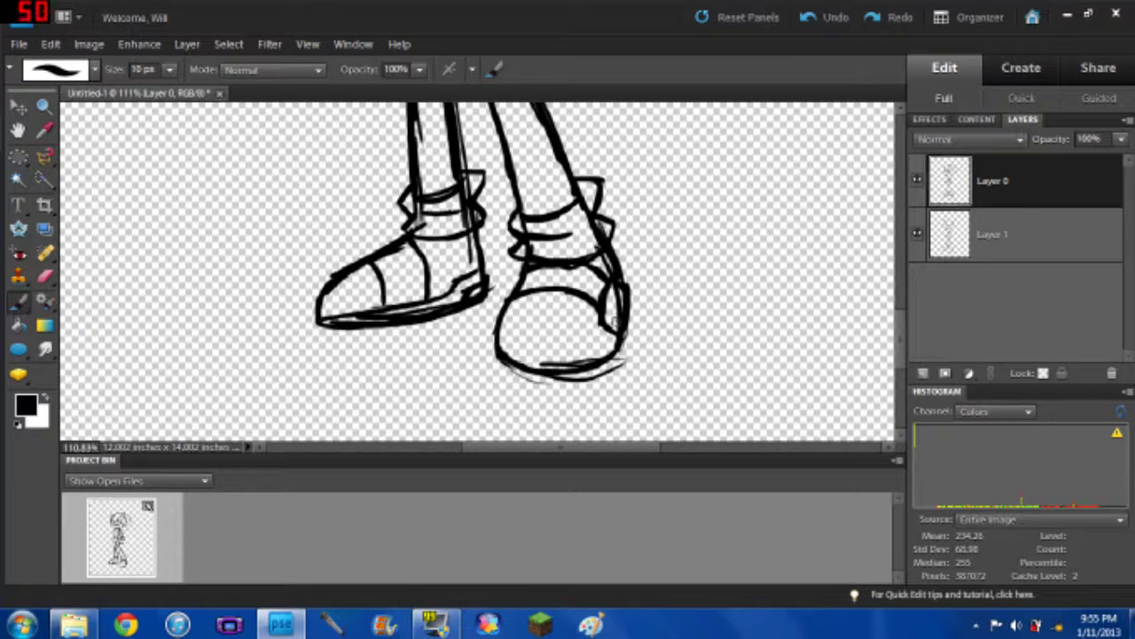
drag(613, 313, 611, 309)
mouse_move(495, 353)
mouse_down()
mouse_move(531, 385)
mouse_move(564, 387)
mouse_move(624, 355)
mouse_up()
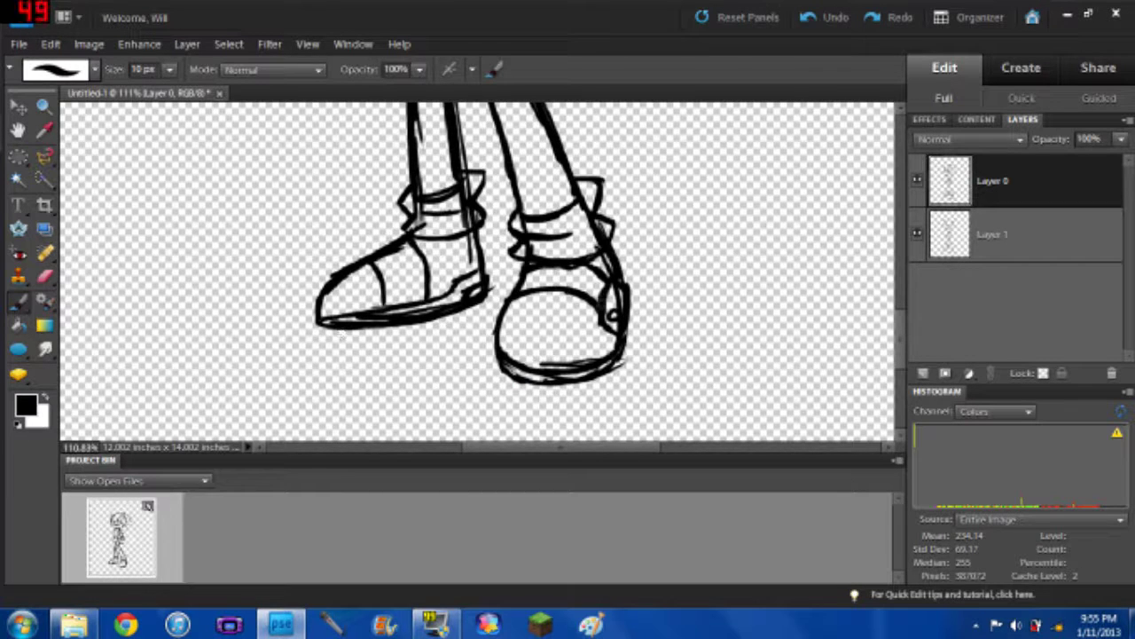
Step: Erase the whole rough sketch and the orange hand guide from Layer 1 using the Eraser at 175 px
scroll(535, 275, down, 3)
scroll(542, 282, down, 3)
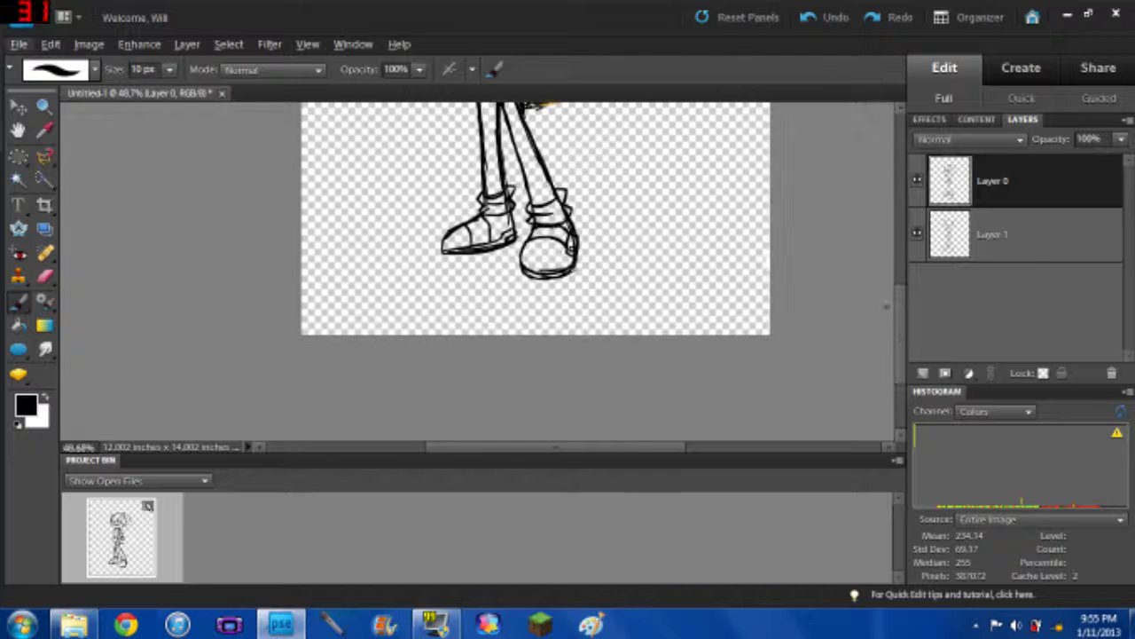
drag(901, 328, 914, 249)
scroll(608, 256, down, 2)
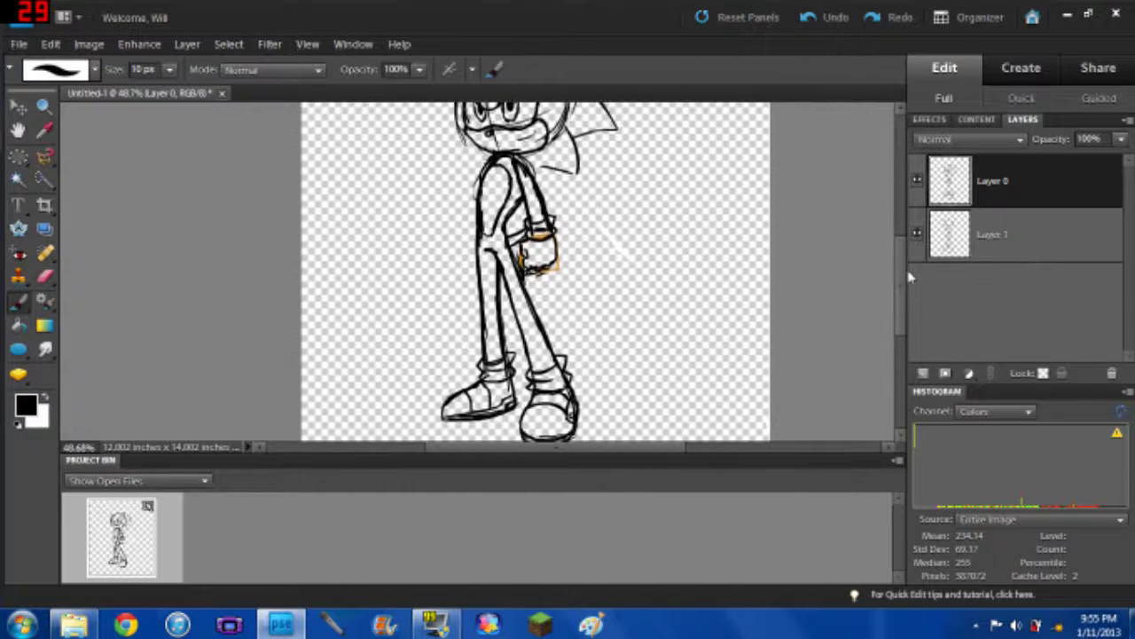
scroll(597, 257, down, 3)
click(991, 252)
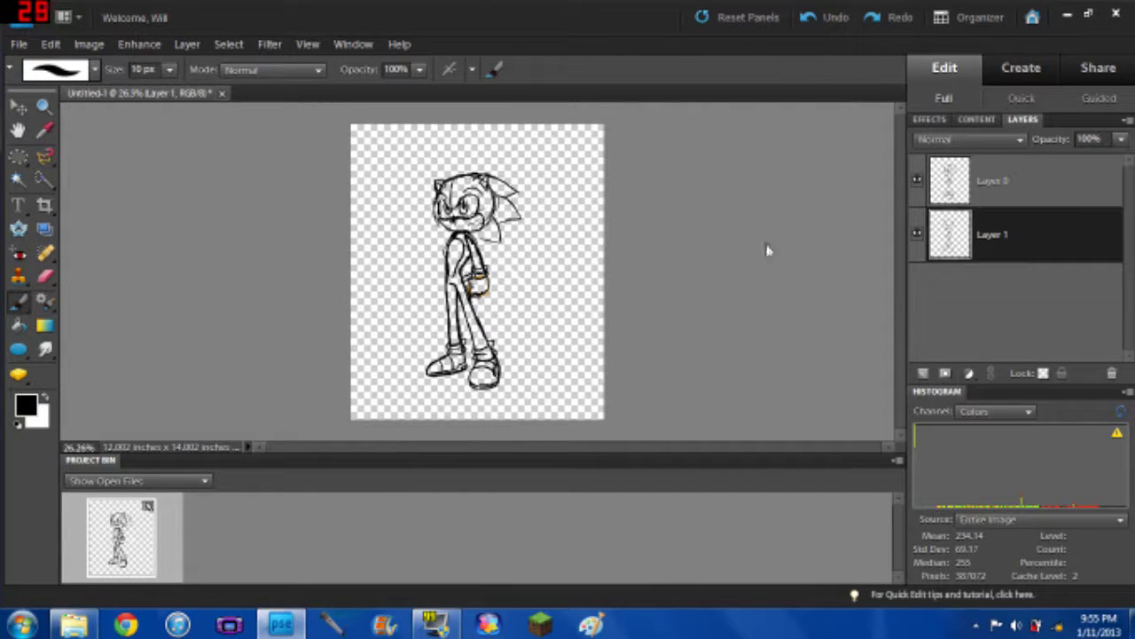
click(44, 275)
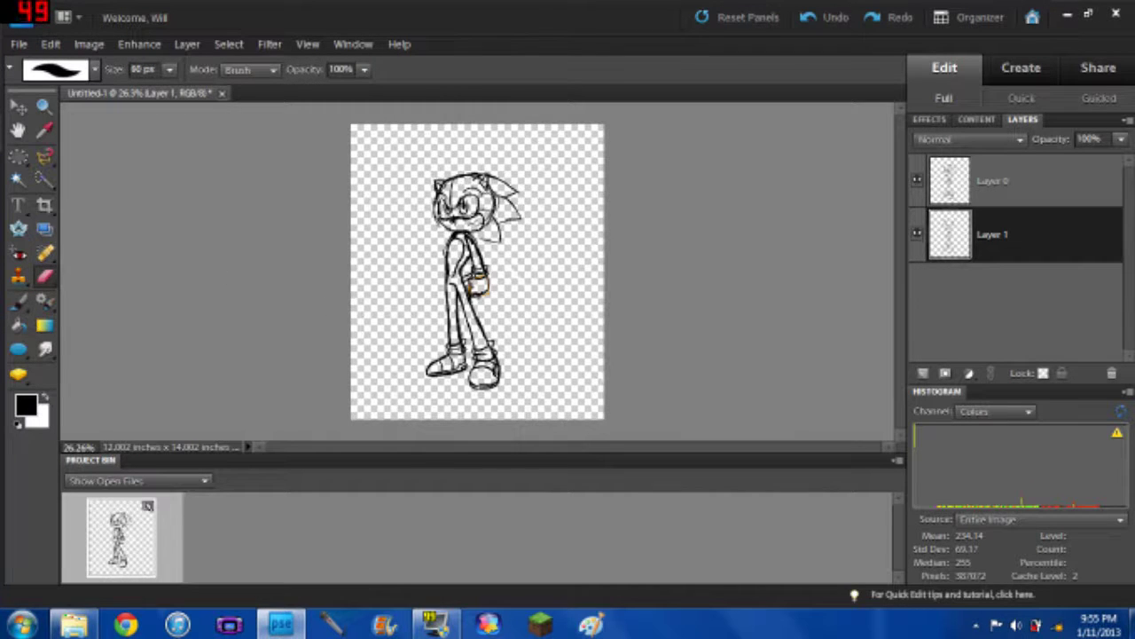
key(bracketright)
key(bracketright)
key(bracketright)
key(bracketright)
key(bracketright)
key(bracketright)
key(bracketright)
key(bracketright)
mouse_move(495, 302)
mouse_down()
mouse_move(421, 184)
mouse_move(429, 328)
mouse_move(417, 292)
mouse_up()
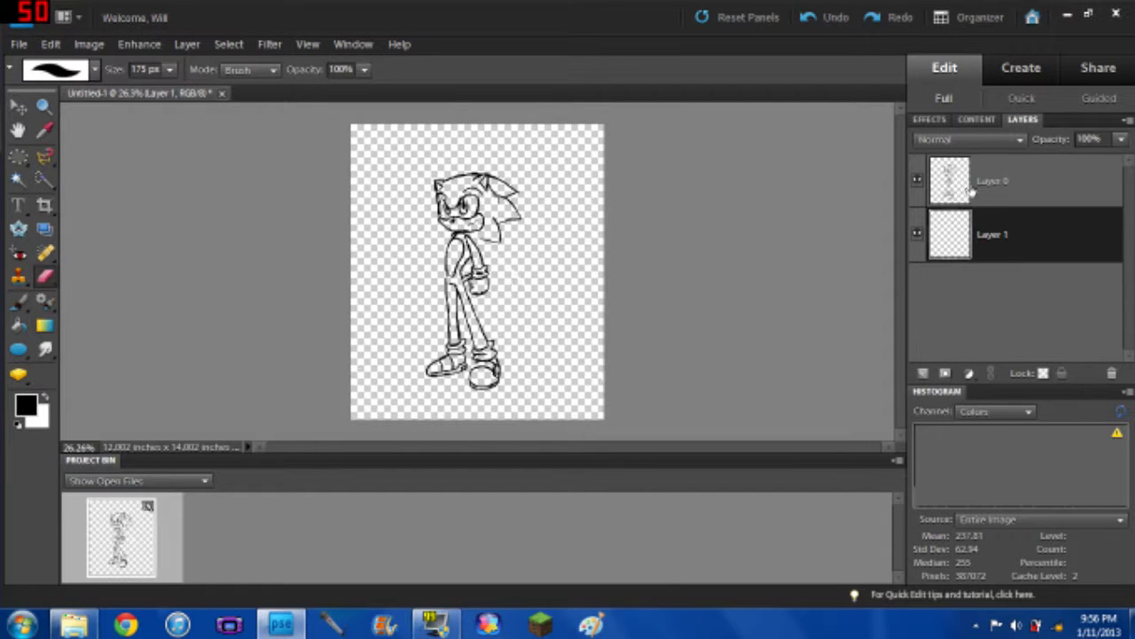
Step: On Layer 0, draw a pointed back spine behind the shoulder, below the lowest head quill, with the 10 px Brush
click(971, 192)
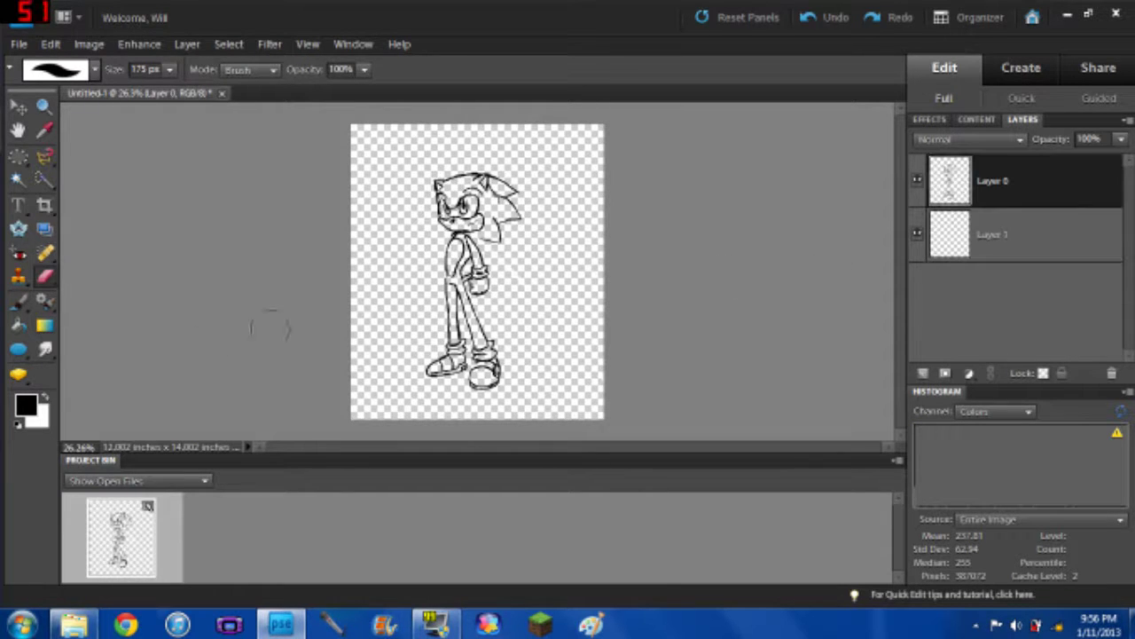
click(19, 302)
scroll(480, 232, up, 3)
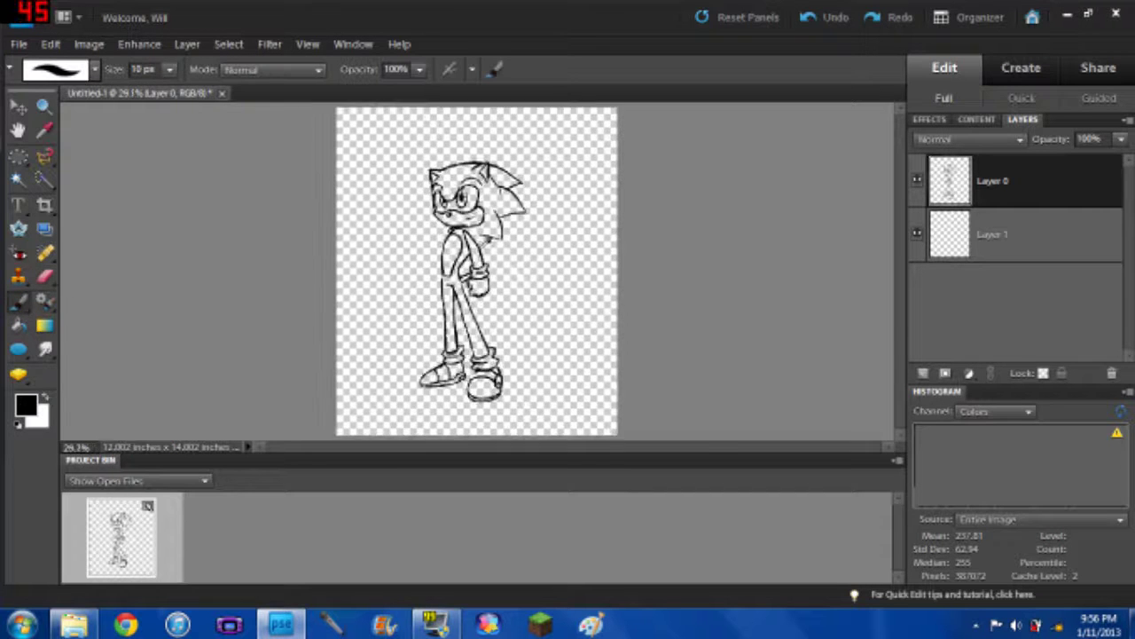
scroll(479, 231, up, 4)
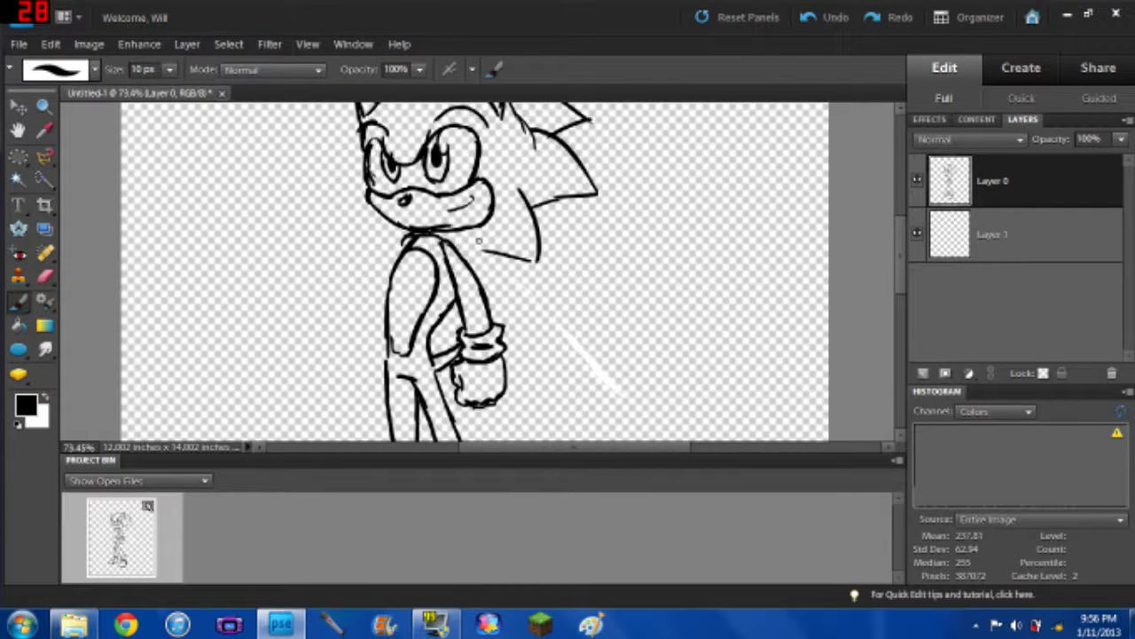
scroll(486, 252, up, 1)
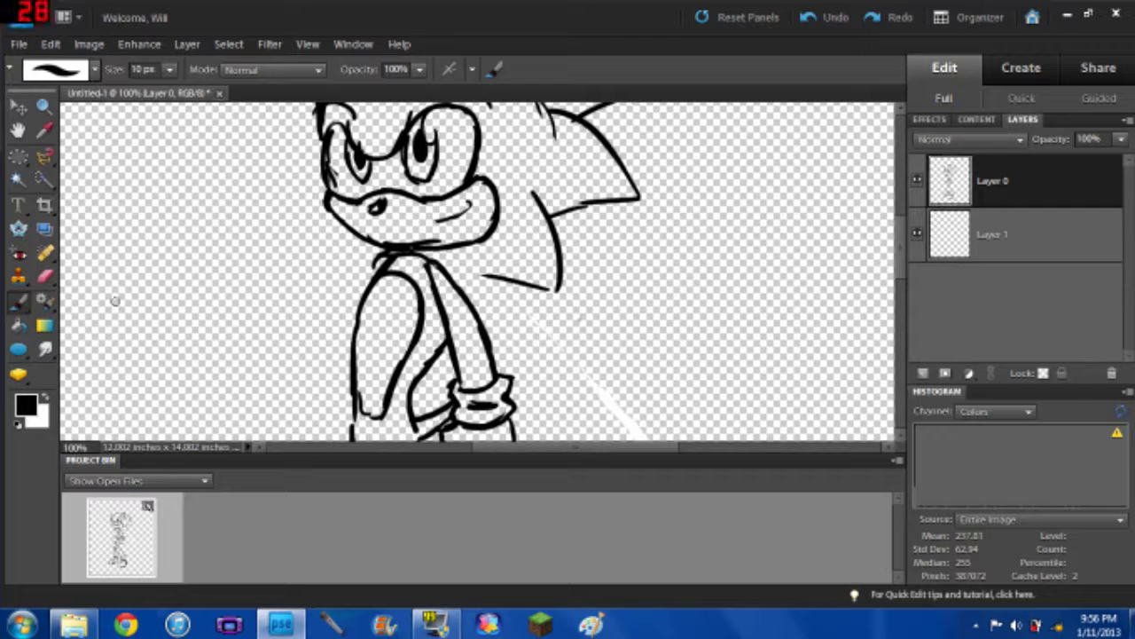
mouse_move(484, 277)
mouse_down()
mouse_move(496, 309)
mouse_move(486, 277)
mouse_move(500, 337)
mouse_move(498, 308)
mouse_move(507, 330)
mouse_move(478, 316)
mouse_up()
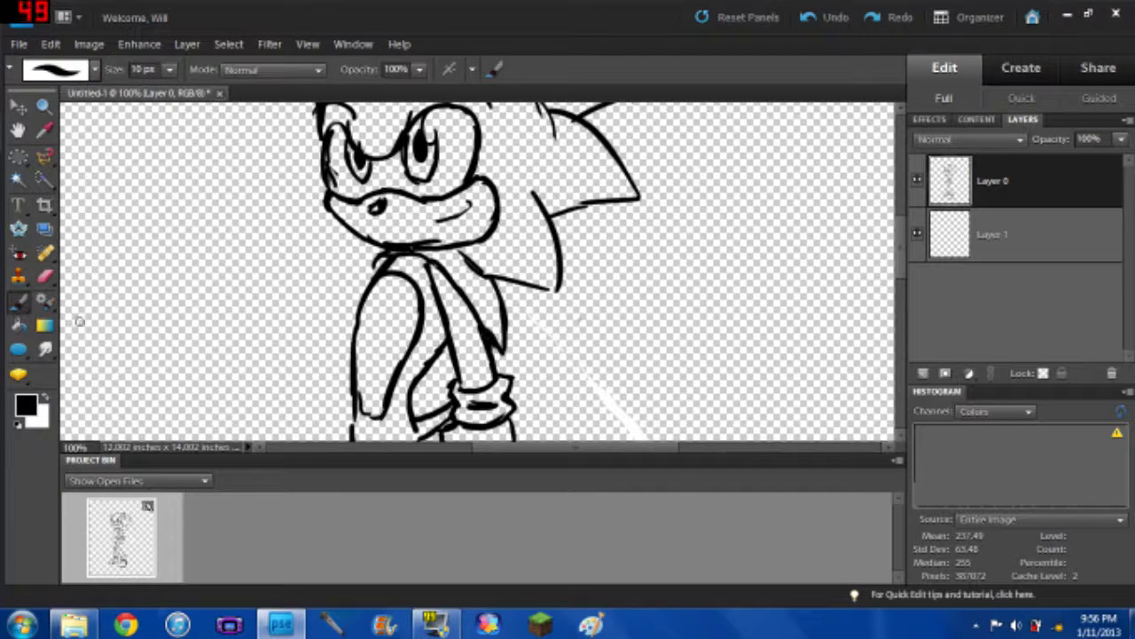
Step: Reduce the Eraser to 10 px and erase the messy neck lines and the top of the arm at the shoulder
key(e)
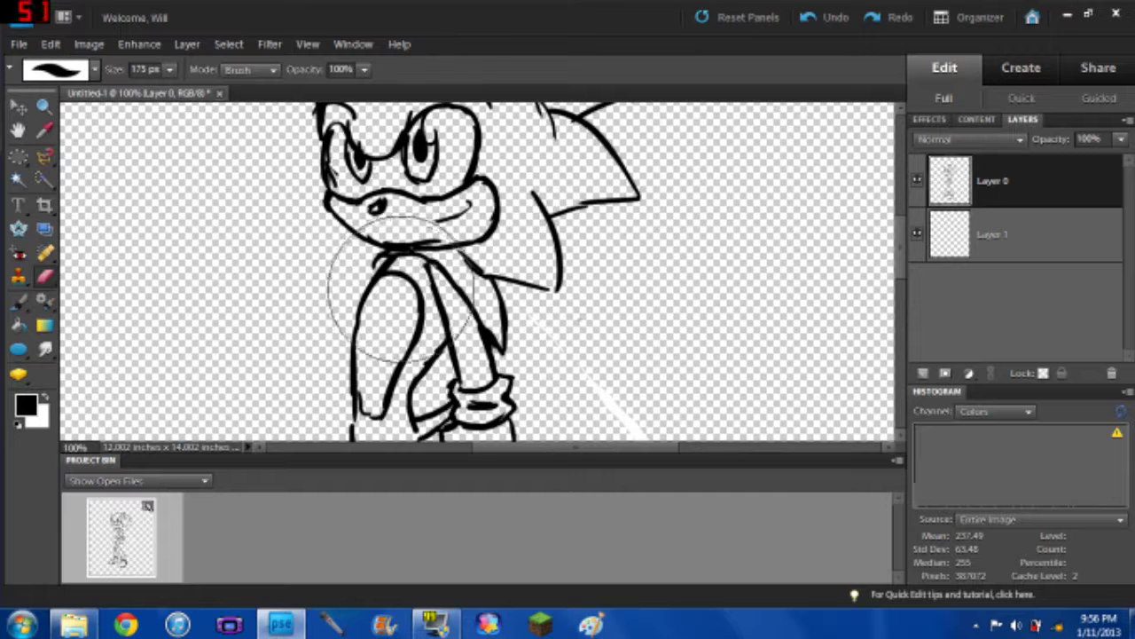
key(bracketleft)
key(bracketleft)
key(bracketleft)
key(bracketleft)
key(bracketleft)
key(bracketleft)
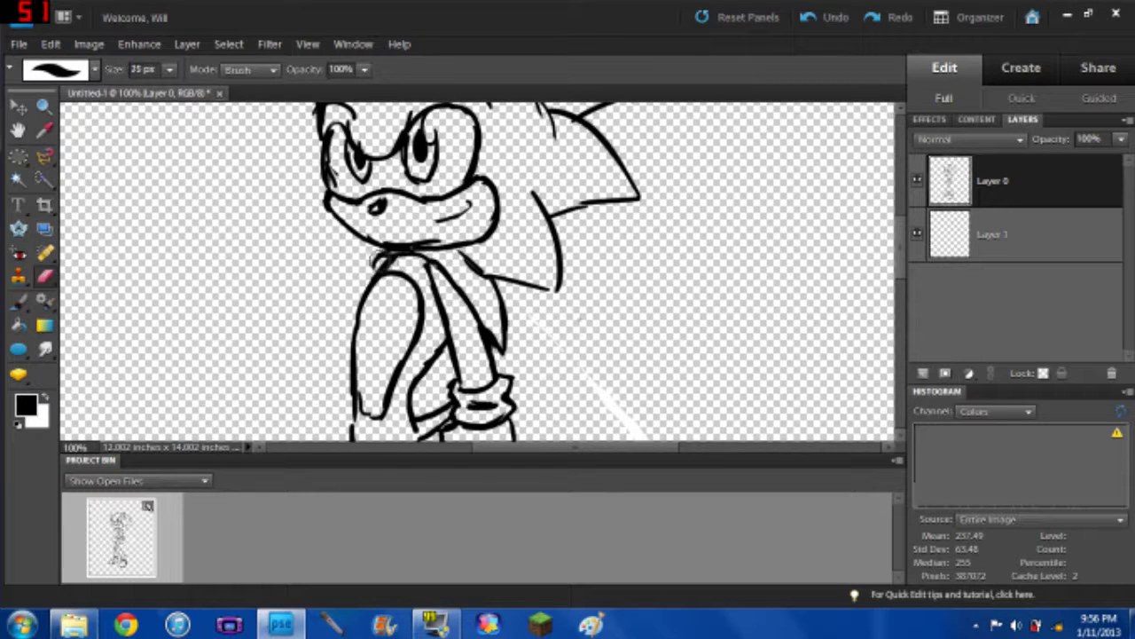
key(bracketleft)
key(bracketleft)
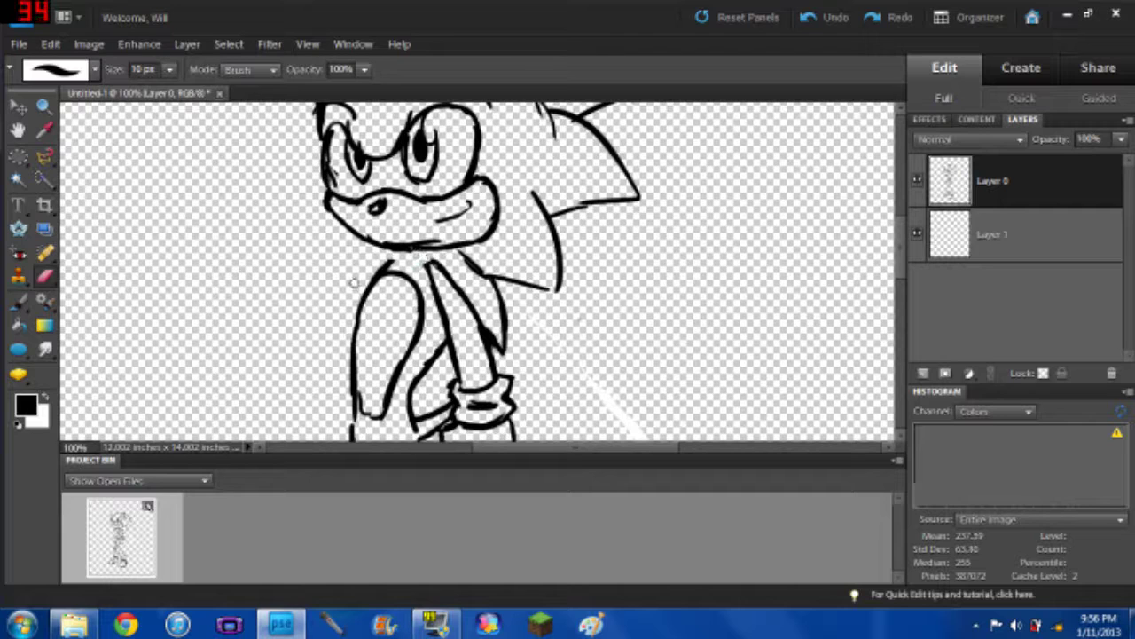
drag(431, 268, 436, 288)
Step: Redraw the rounded top of the arm and the neck line under the chin with the 10 px Brush
click(19, 302)
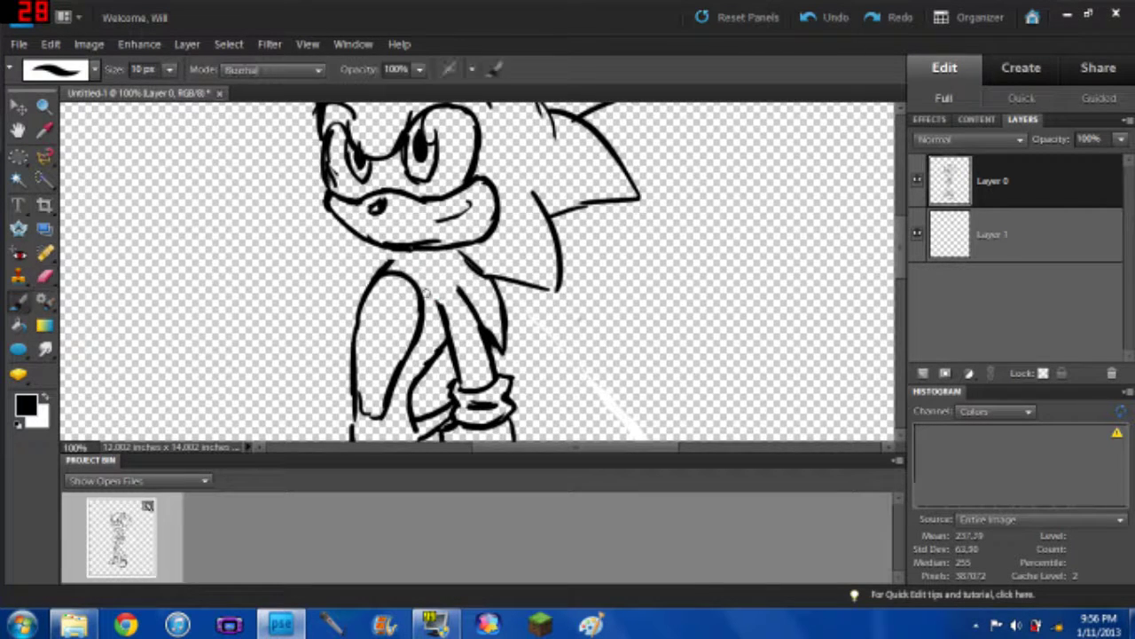
mouse_move(444, 310)
mouse_down()
mouse_move(442, 262)
mouse_move(399, 252)
mouse_up()
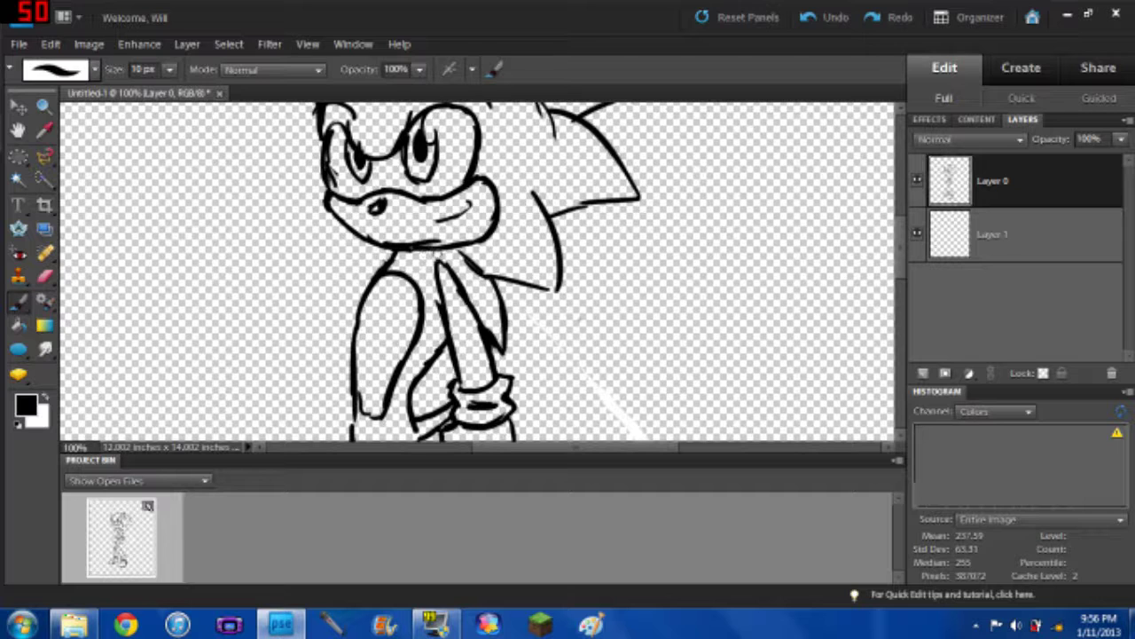
scroll(408, 252, down, 5)
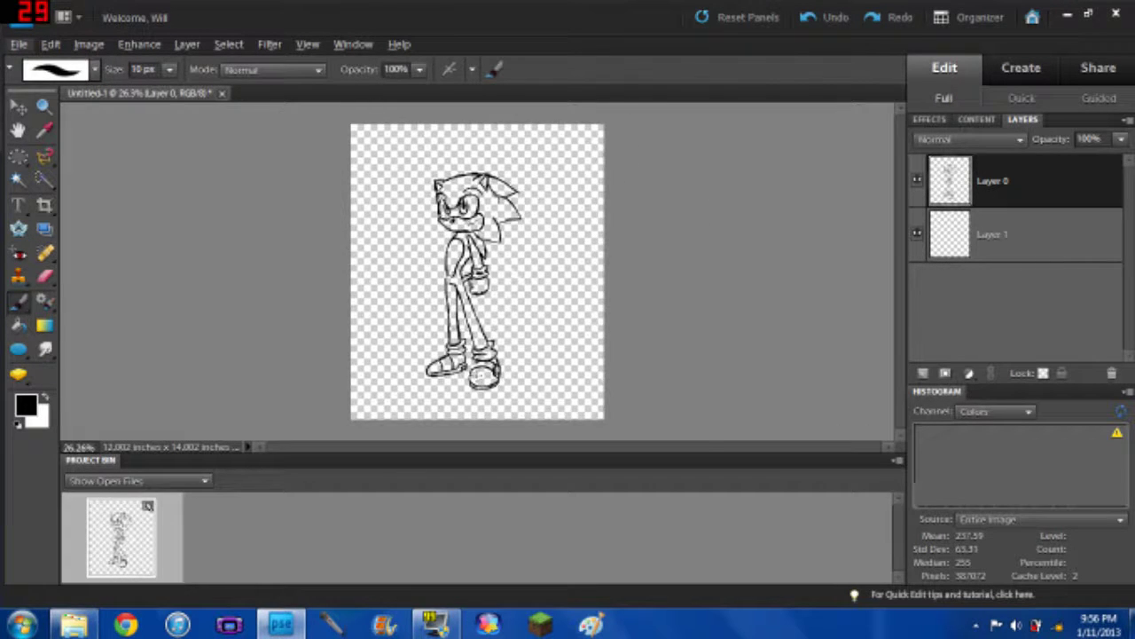
Step: Touch up the front-facing shoe's upper edge where it meets the sock cuff
scroll(480, 376, up, 4)
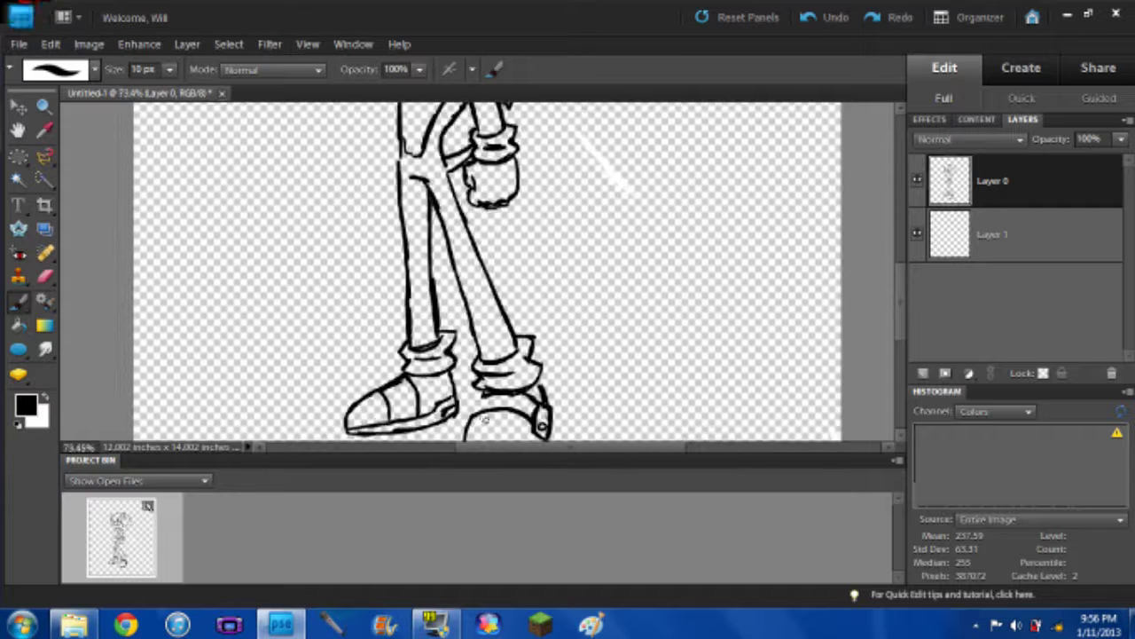
scroll(485, 417, up, 1)
drag(476, 413, 488, 388)
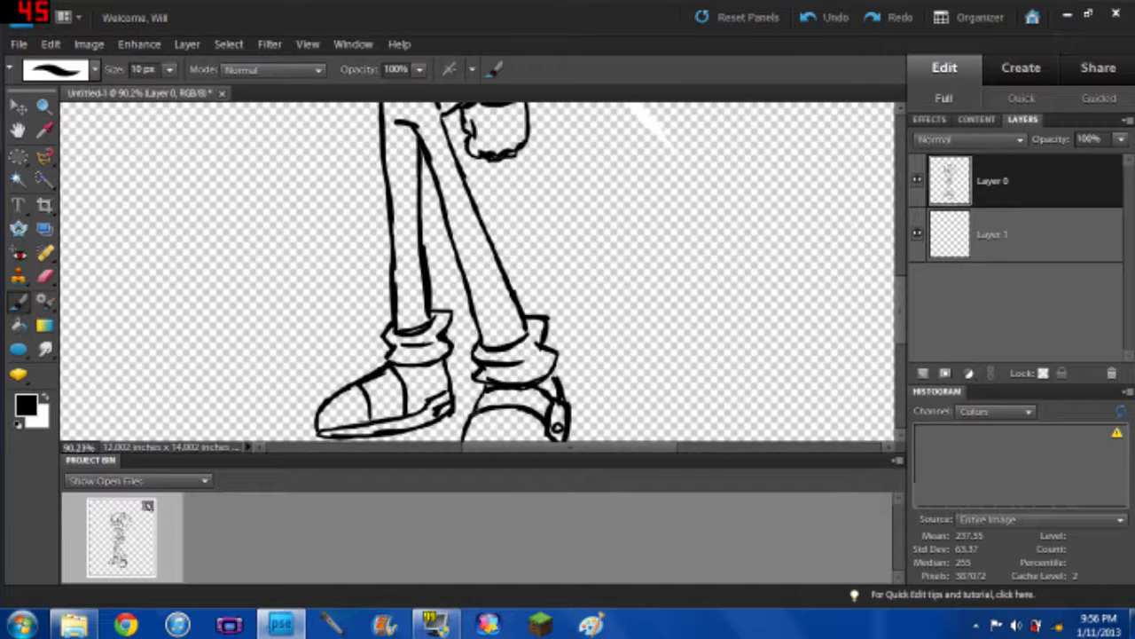
Step: Handwrite the artist's signature in the empty area beside the character and underline it with a slanted stroke
scroll(552, 336, down, 3)
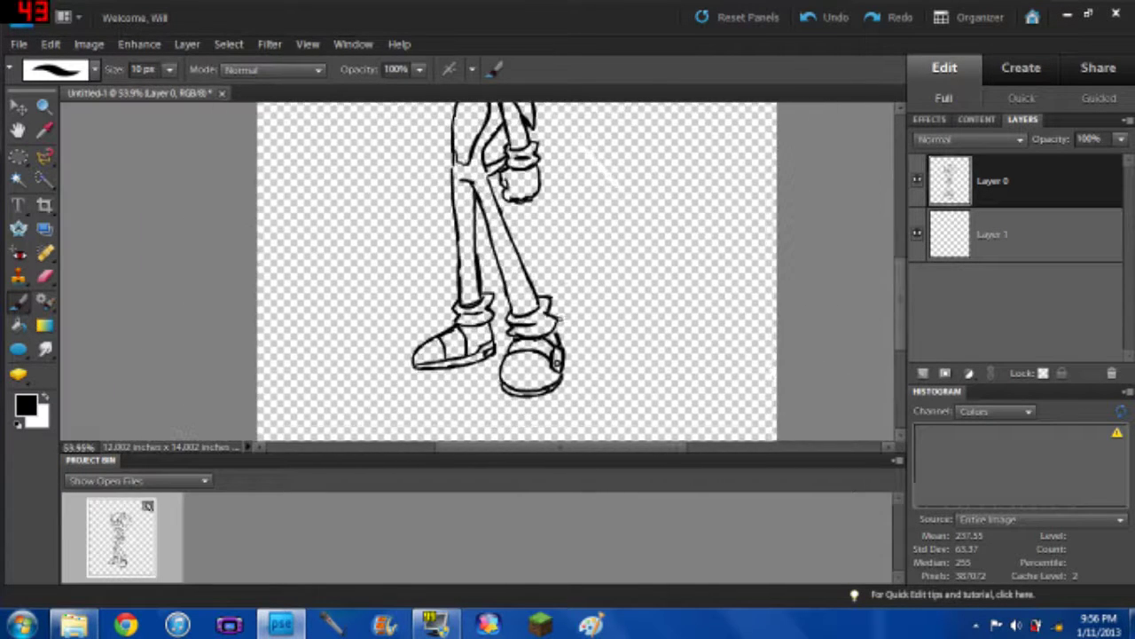
scroll(577, 304, down, 1)
mouse_move(906, 300)
mouse_down()
mouse_move(901, 274)
mouse_move(900, 343)
mouse_move(901, 257)
mouse_move(901, 300)
mouse_up()
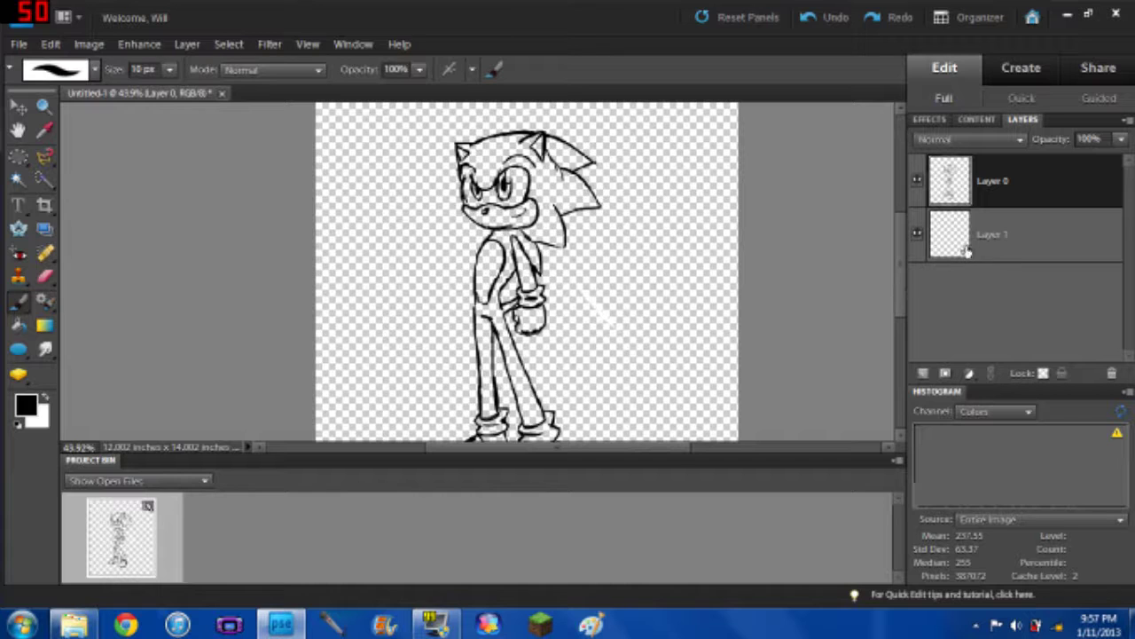
mouse_move(592, 285)
mouse_down()
mouse_move(627, 286)
mouse_move(639, 264)
mouse_move(639, 291)
mouse_move(671, 233)
mouse_move(690, 297)
mouse_up()
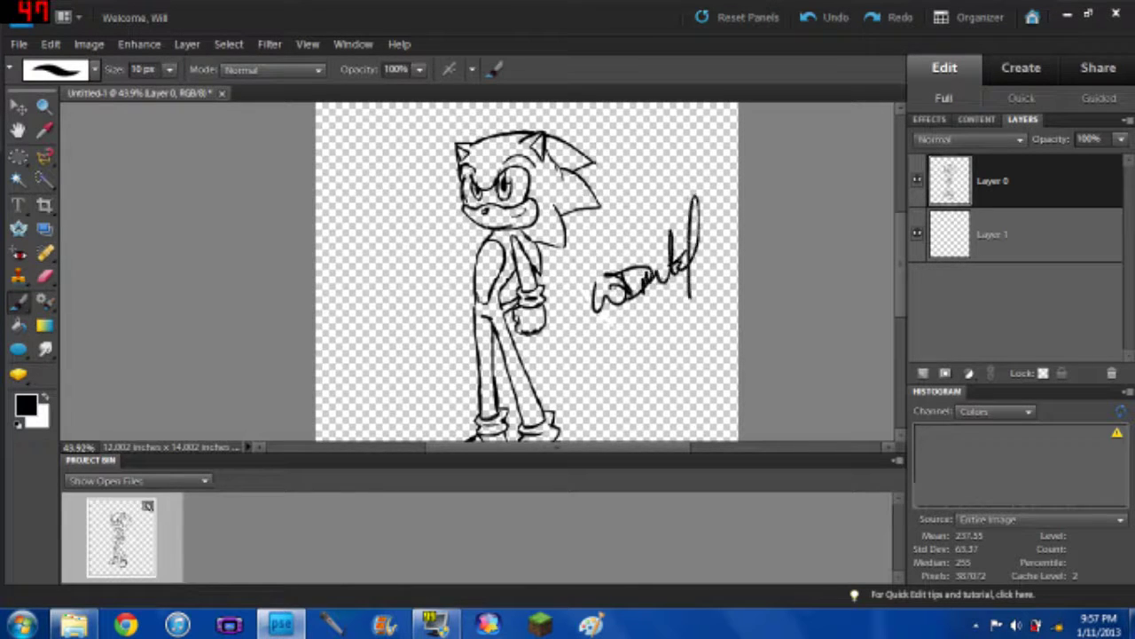
drag(574, 330, 711, 270)
Step: Handwrite the note "thx 4 watchi" on two lines below the underlined signature
mouse_move(592, 330)
mouse_down()
mouse_move(587, 358)
mouse_move(635, 357)
mouse_move(623, 356)
mouse_up()
drag(664, 303, 657, 329)
mouse_move(672, 300)
mouse_down()
mouse_move(675, 344)
mouse_move(681, 325)
mouse_up()
drag(573, 384, 625, 396)
drag(632, 353, 633, 390)
mouse_move(625, 376)
mouse_down()
mouse_move(644, 372)
mouse_move(654, 387)
mouse_up()
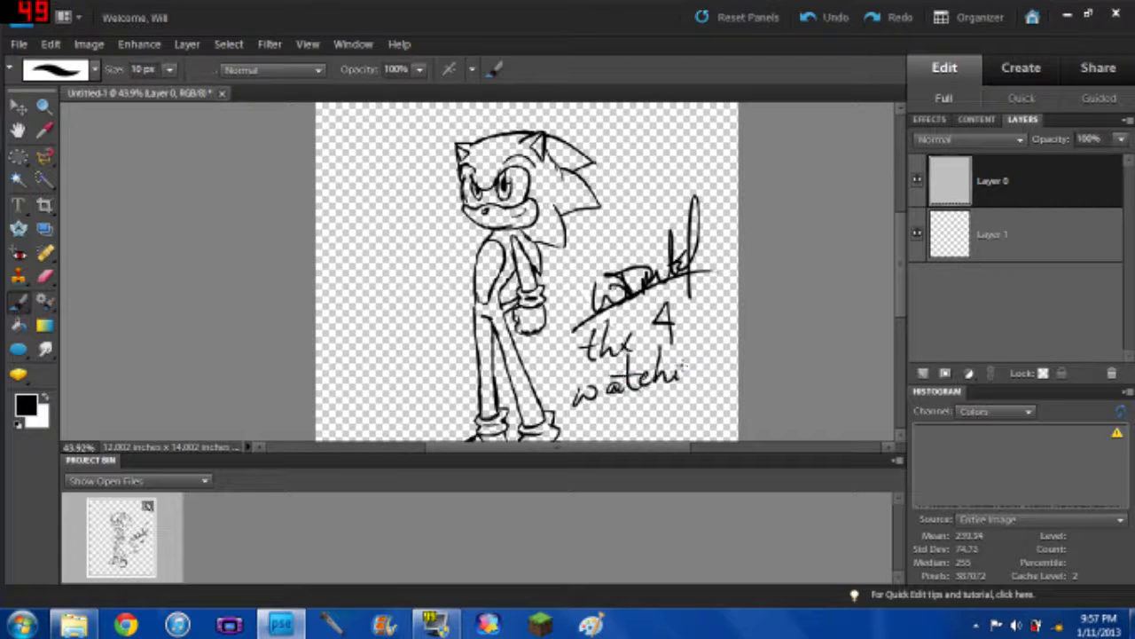